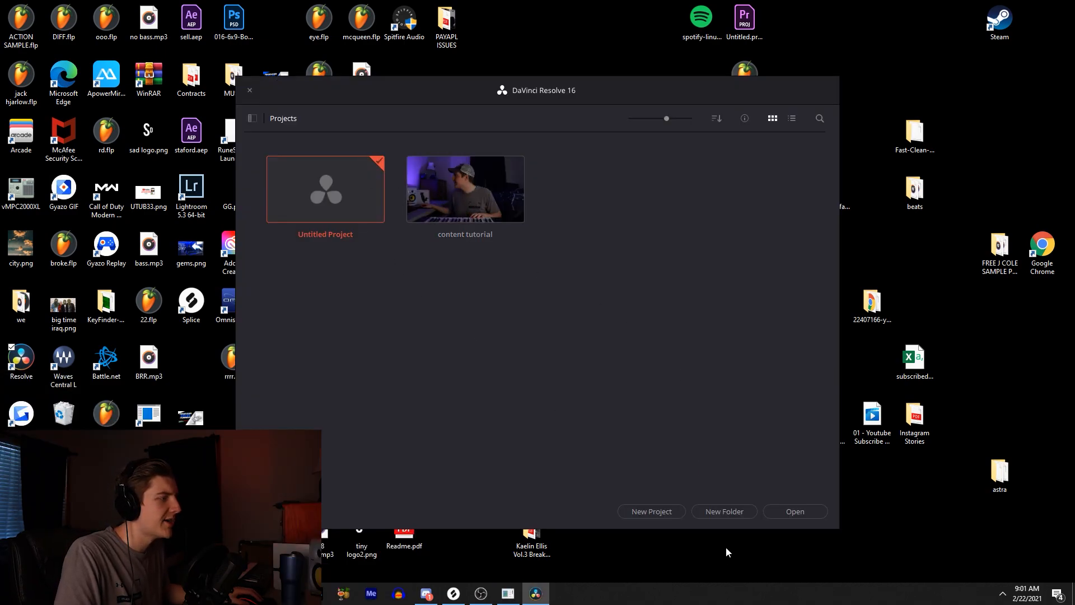
- Create a new project named "conte tutorial 2"
click(651, 511)
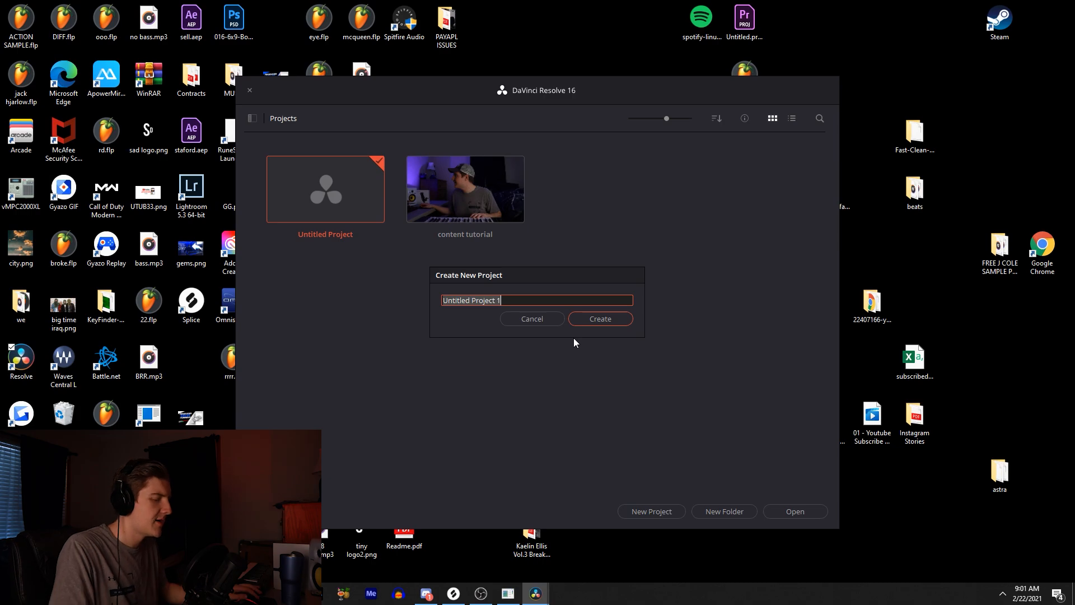
text(conte tuto)
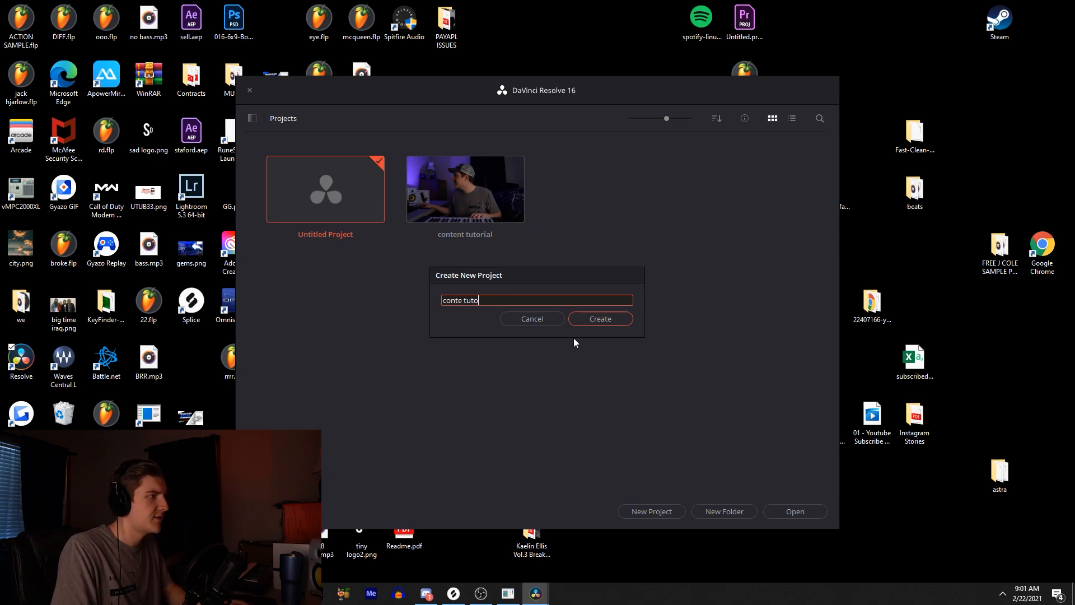
text(rial 2)
key(Return)
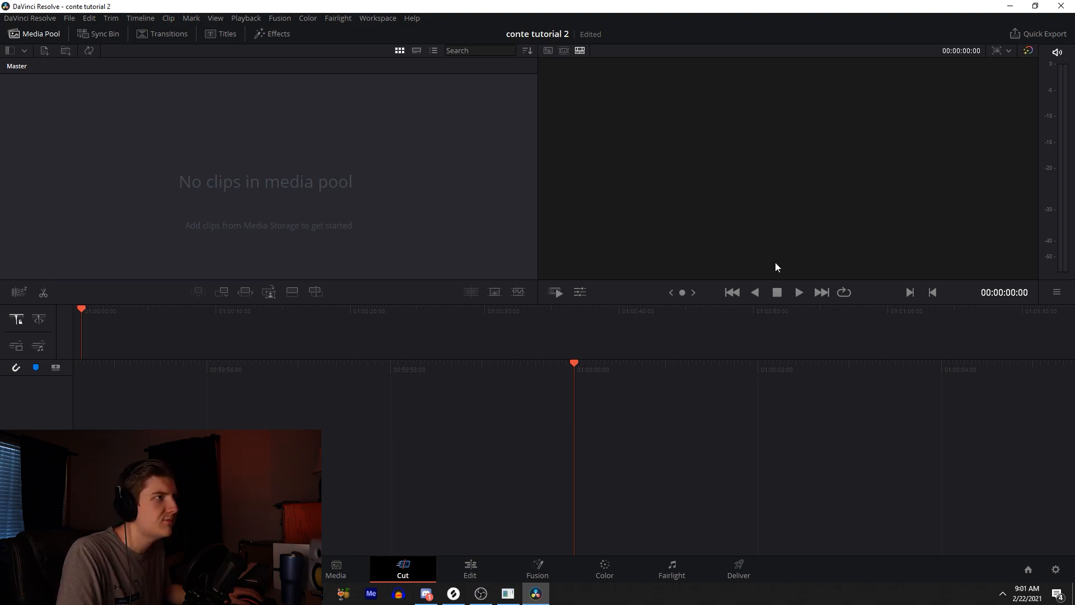
- Import the audio file 26_3.mp3 into the media pool
key(ctrl+i)
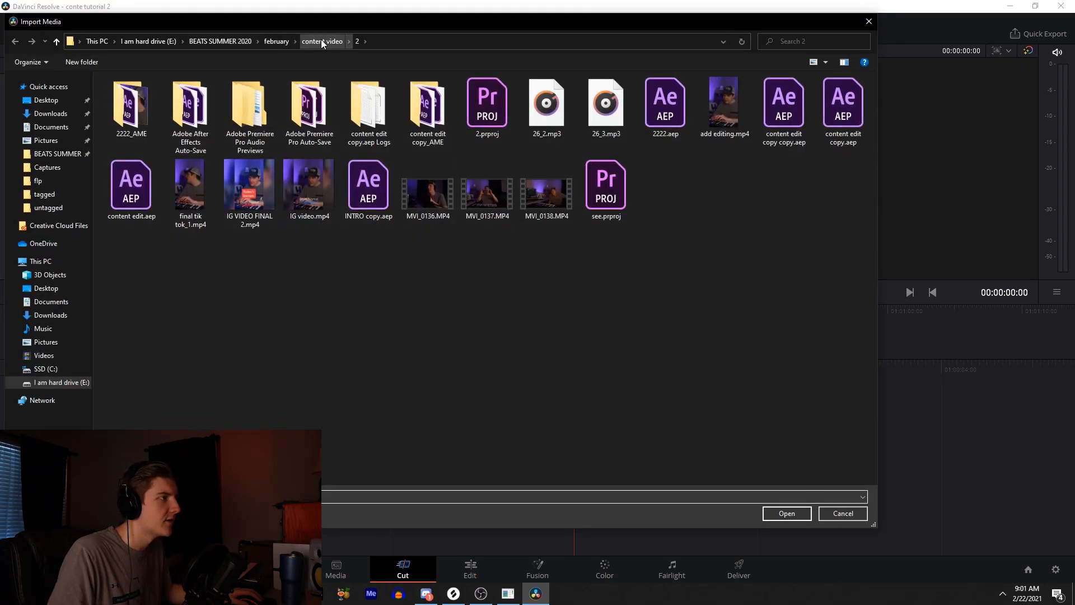
click(488, 191)
double_click(605, 117)
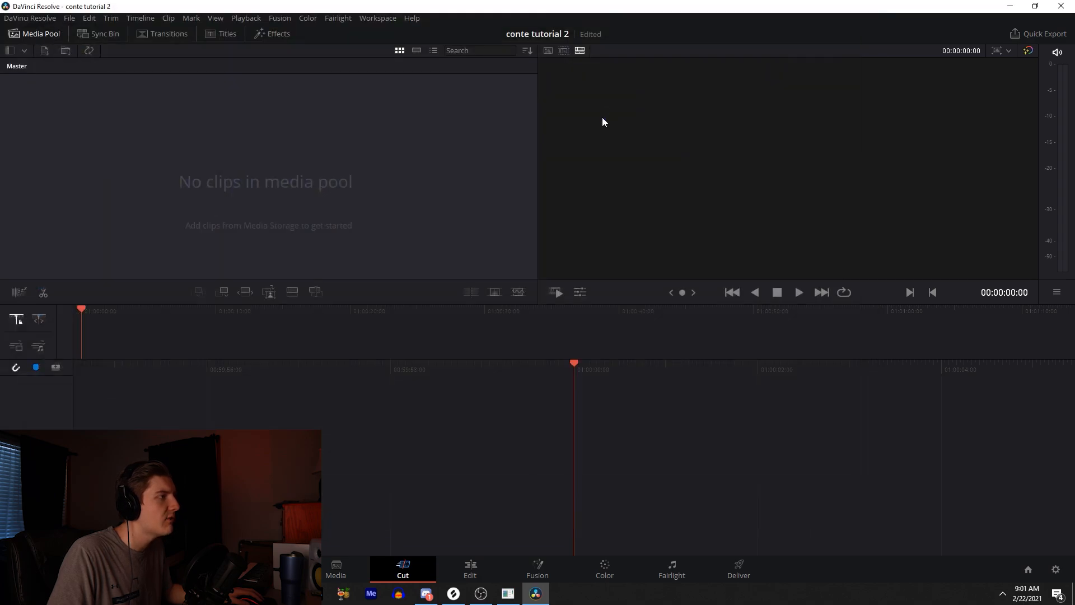
- Place 26_3.mp3 on a new timeline in the Edit page and trim a little off the clip's start
drag(43, 102, 351, 417)
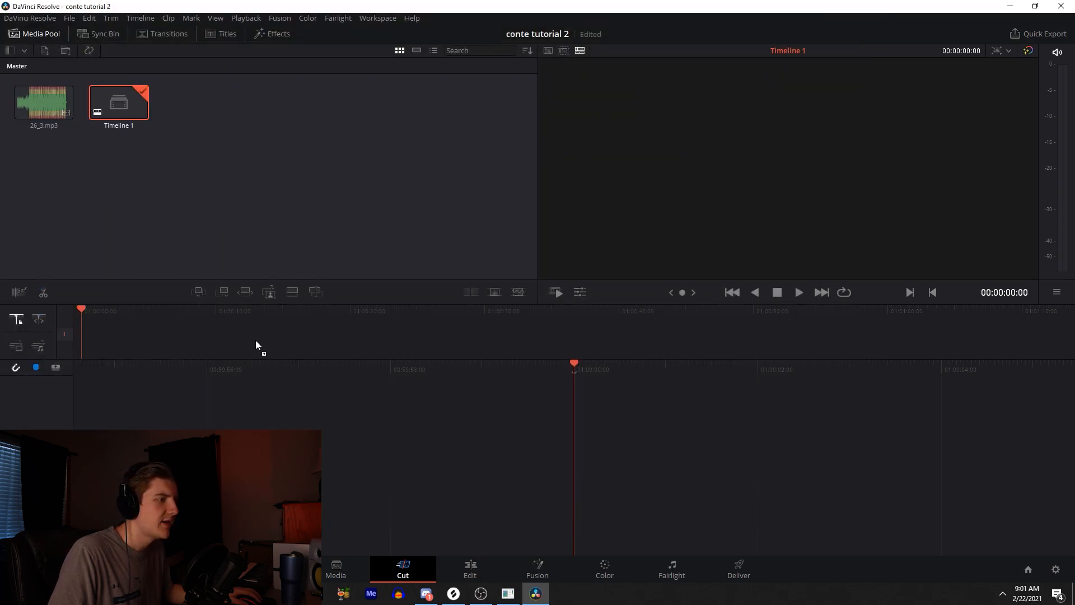
click(471, 570)
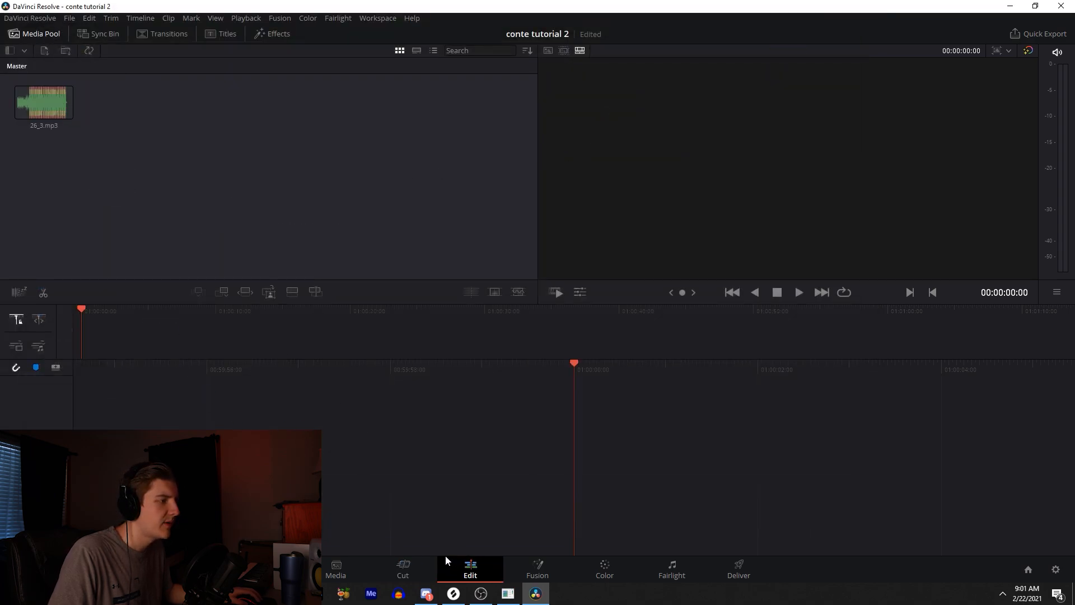
double_click(141, 98)
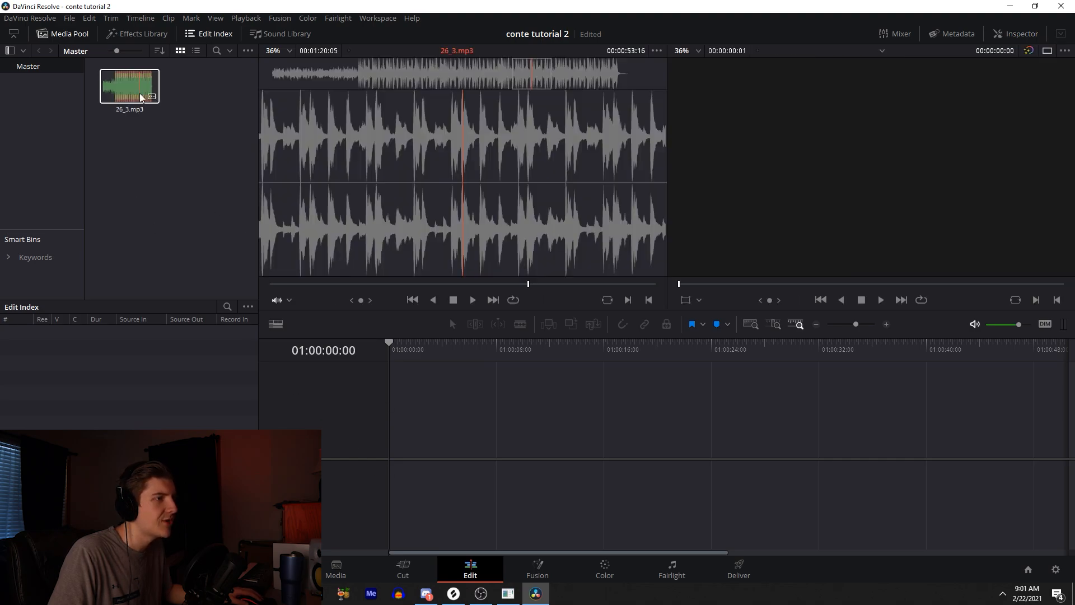
drag(140, 85, 407, 460)
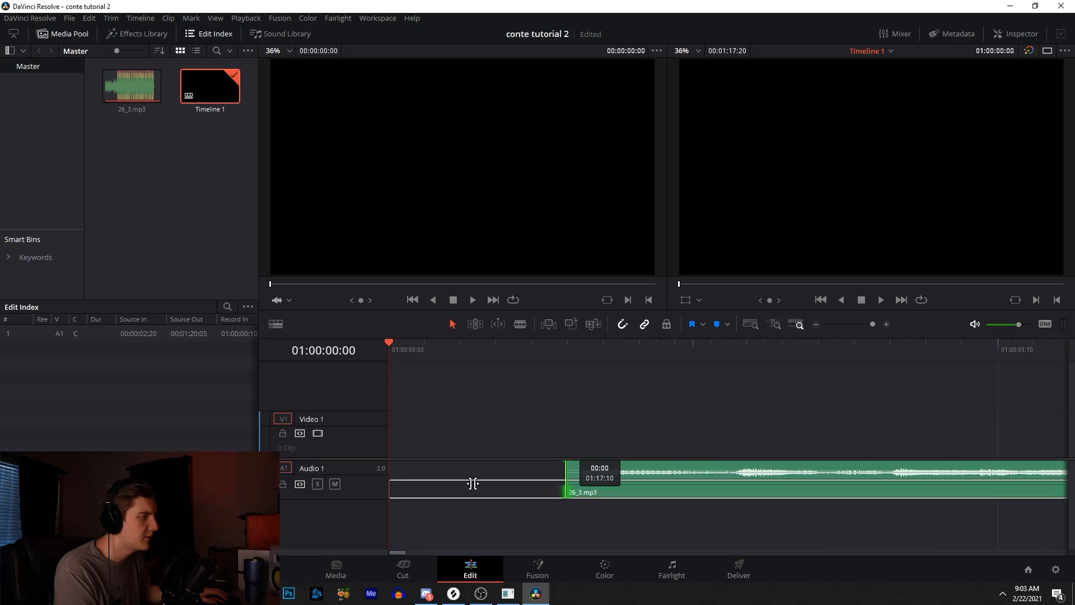
drag(474, 483, 416, 478)
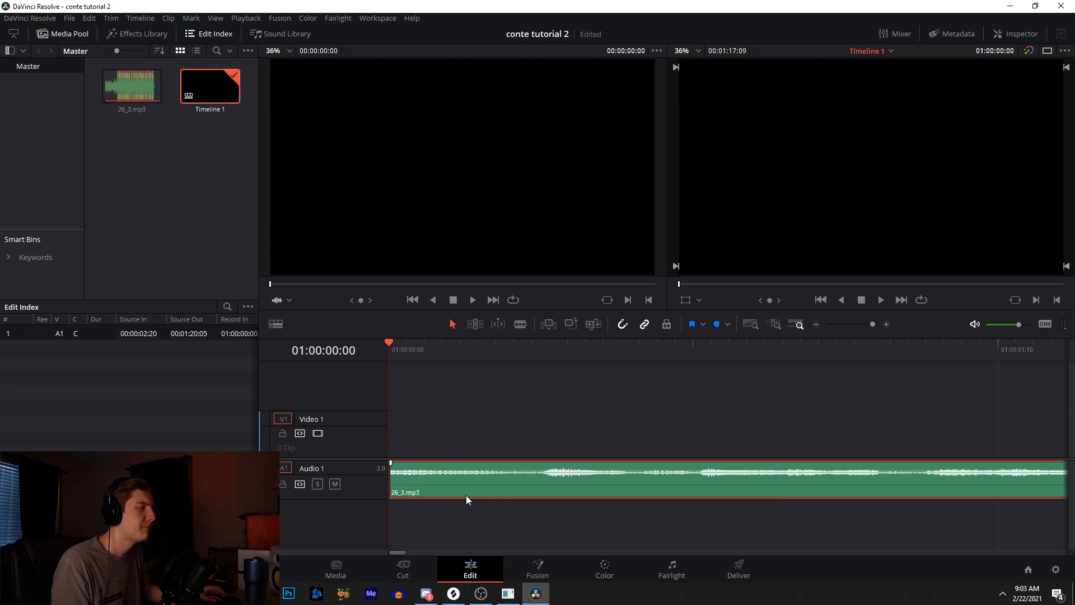
- Play the track and add a timeline marker at 01:00:11:07
click(565, 429)
drag(872, 324, 858, 324)
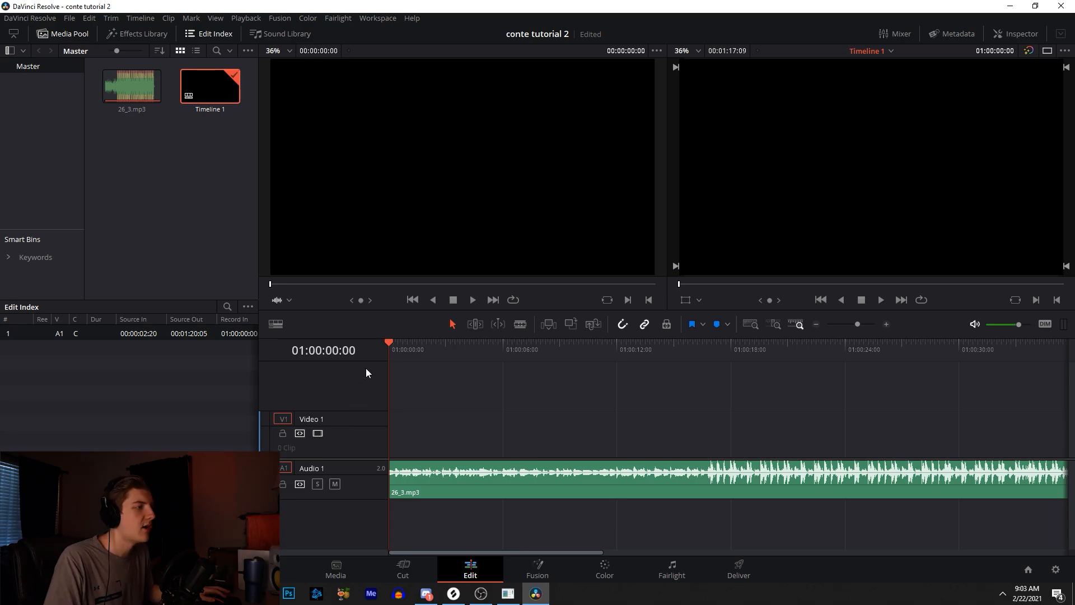
key(space)
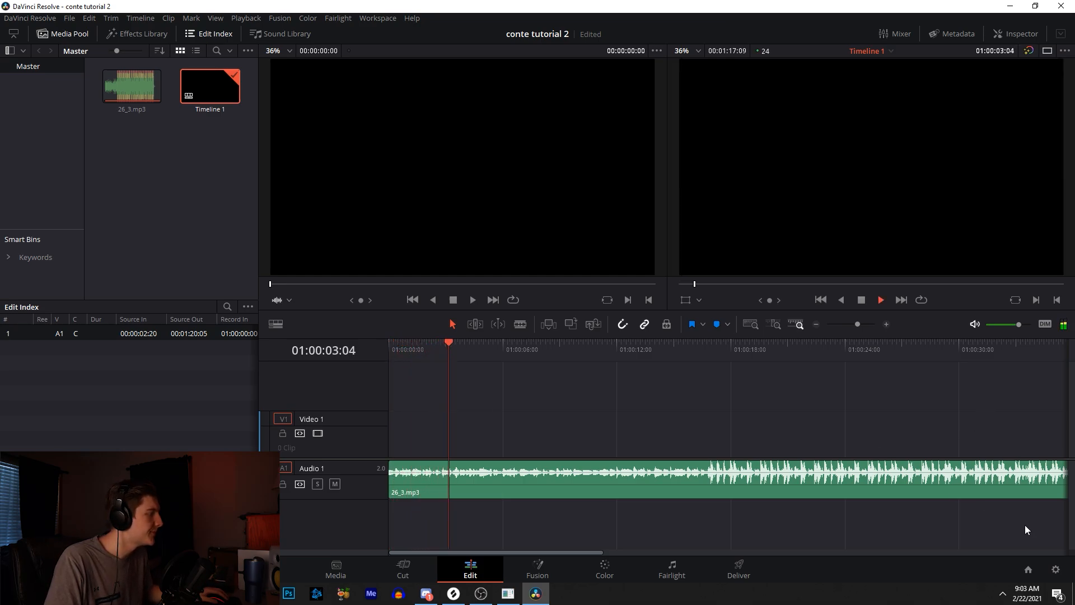
click(888, 324)
drag(426, 552, 478, 551)
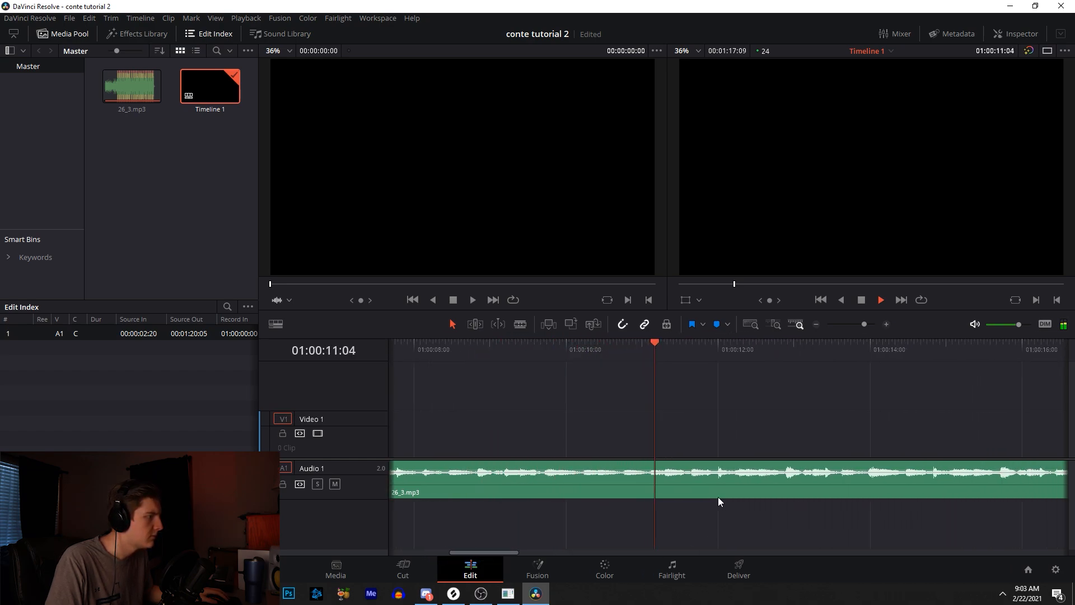
click(667, 345)
key(Left)
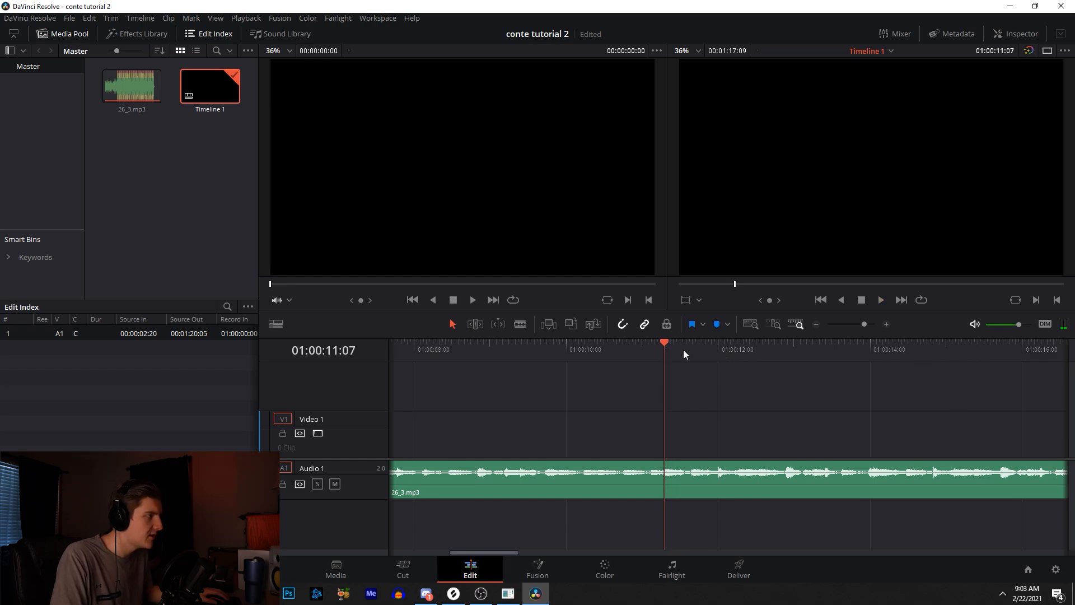
mouse_move(664, 347)
mouse_down()
mouse_move(653, 344)
mouse_move(664, 344)
mouse_up()
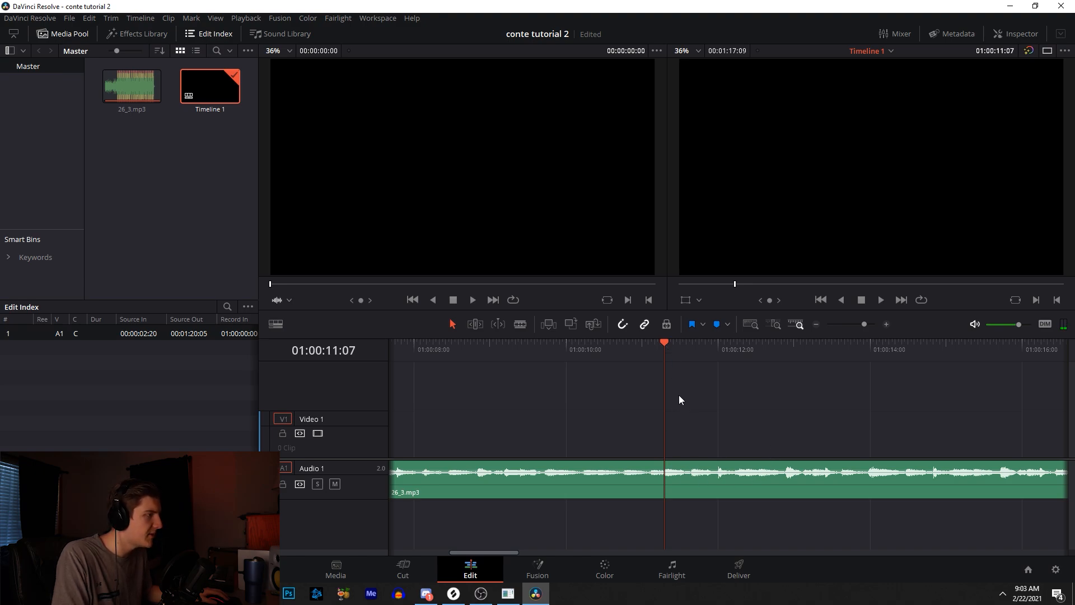
click(693, 324)
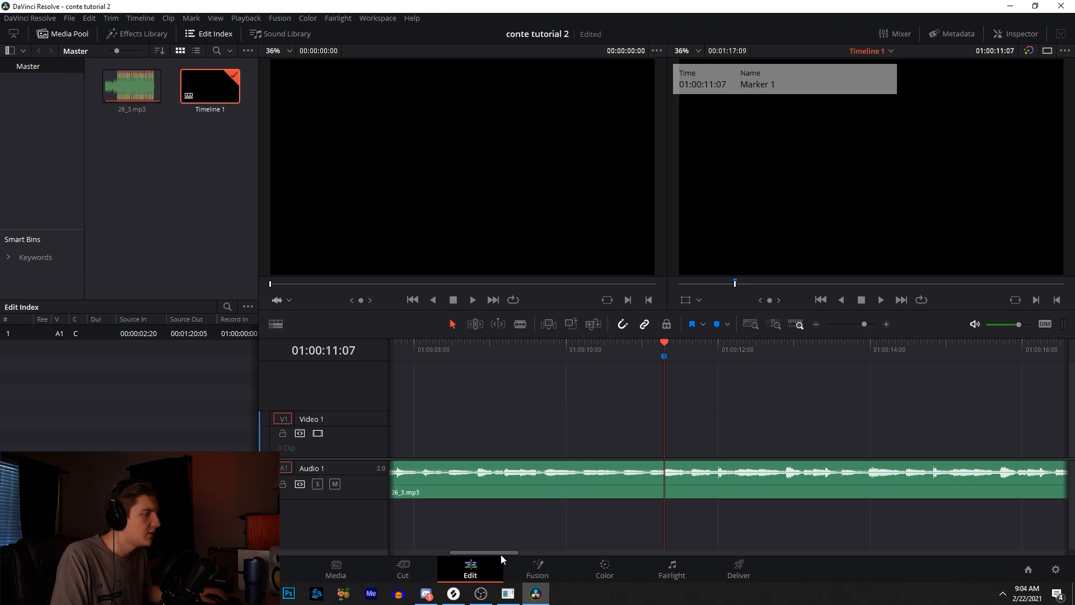
- Add a second timeline marker at 01:00:16:22
key(space)
drag(503, 553, 536, 553)
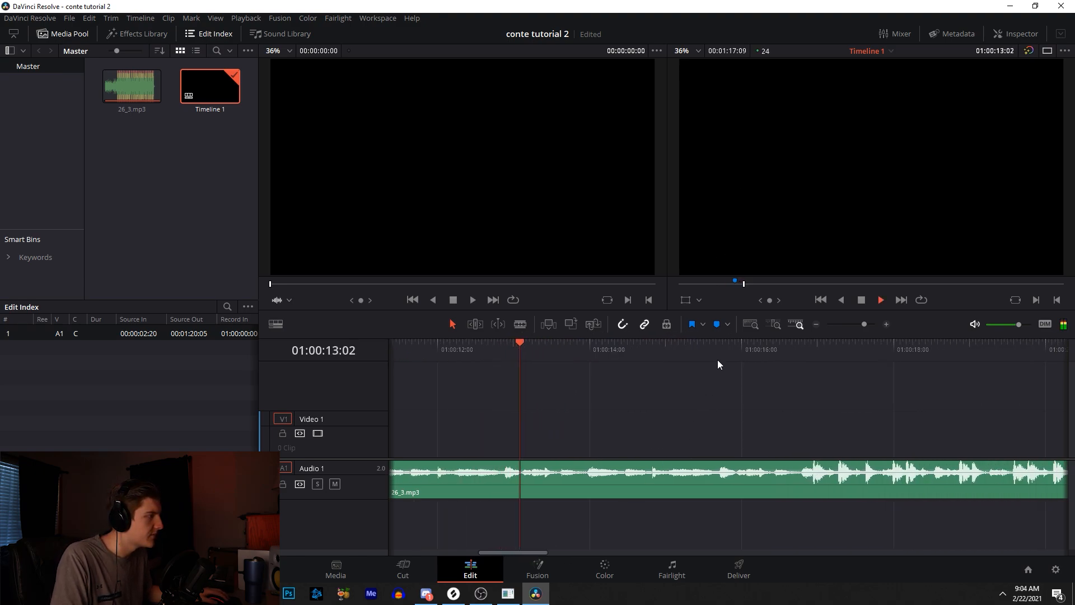
drag(787, 348, 811, 347)
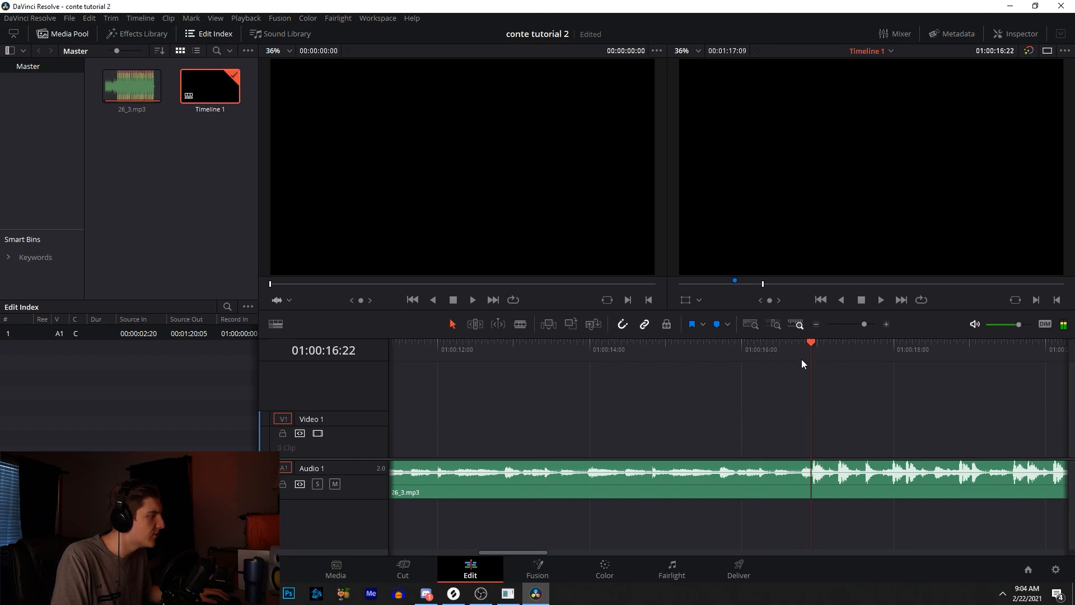
key(m)
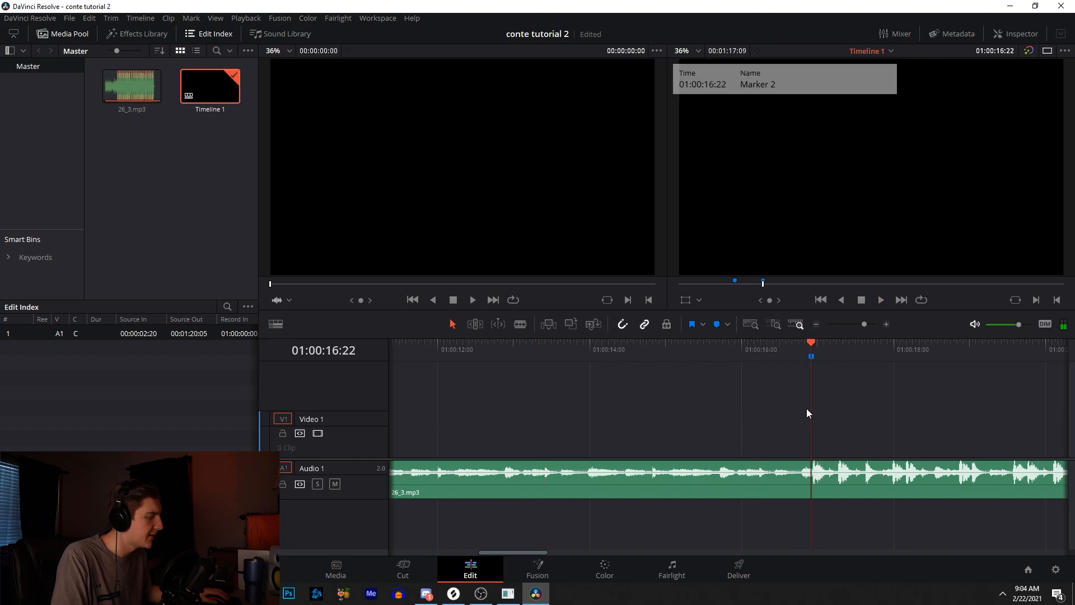
- Import the video file MVI_0137.MP4 into the media pool
click(193, 204)
click(411, 569)
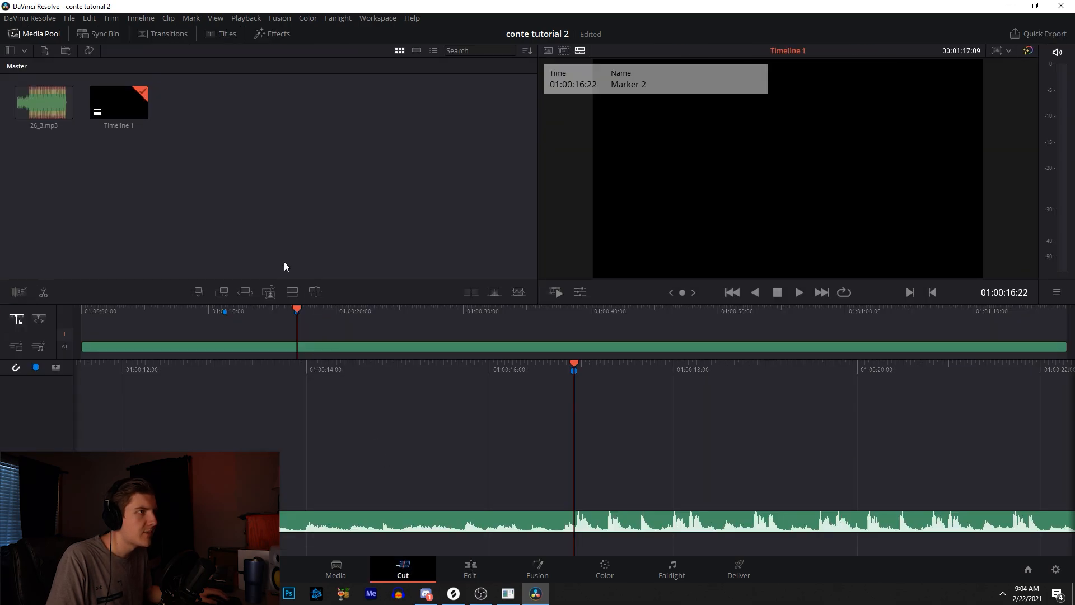
double_click(241, 212)
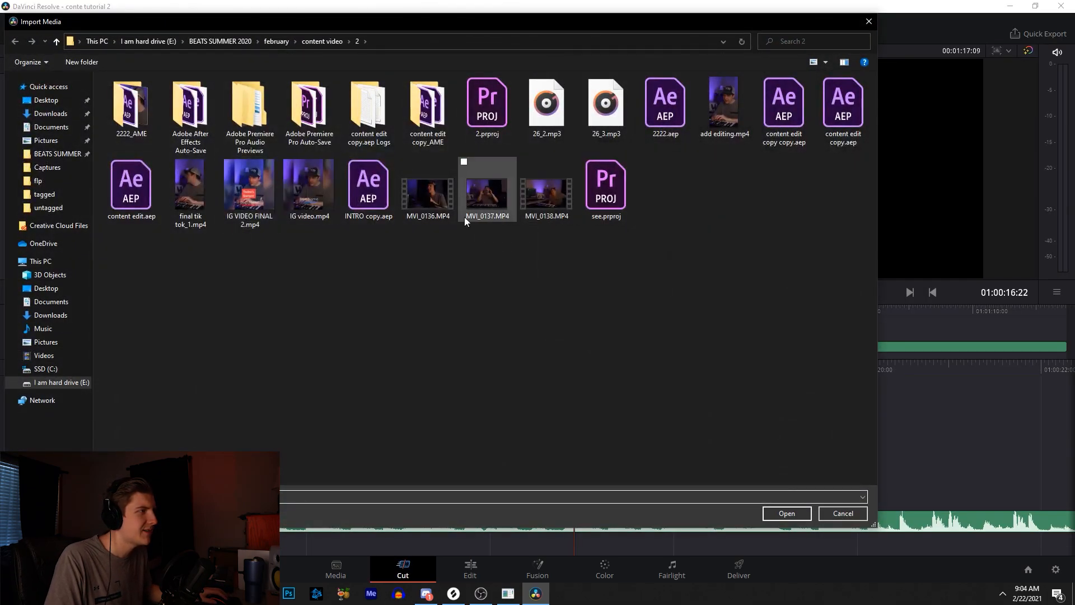
click(502, 202)
double_click(503, 201)
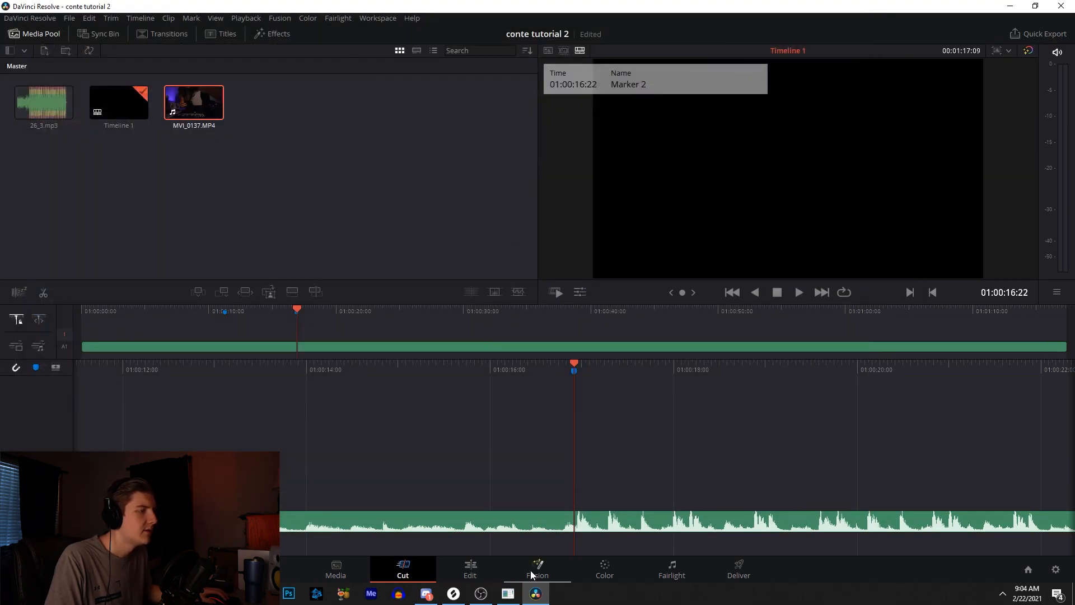
- Place MVI_0137.MP4 on the Video 2 track above the audio
click(468, 577)
drag(140, 156, 430, 396)
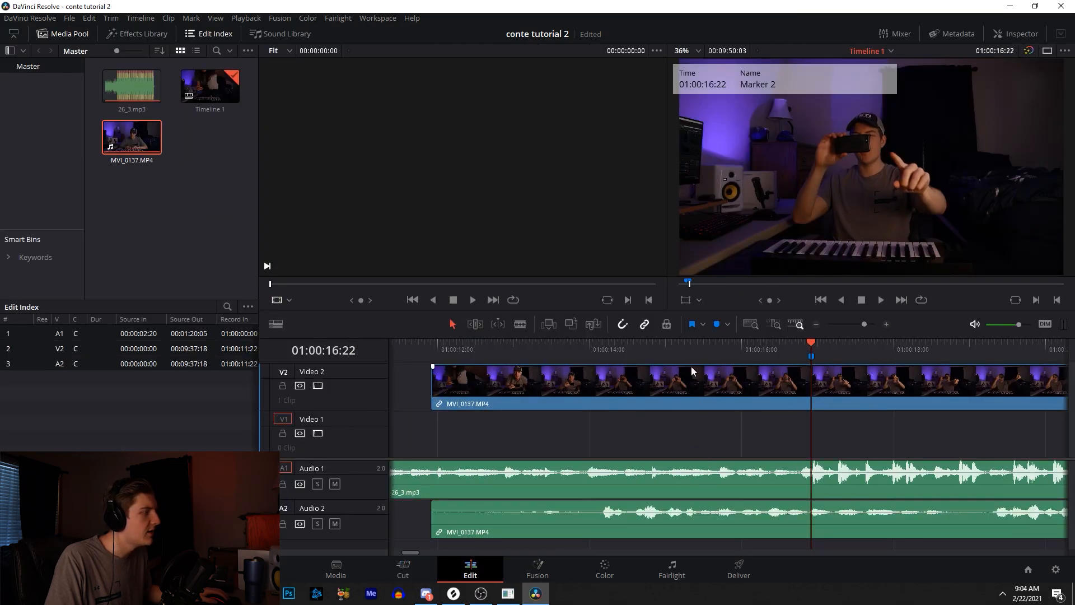
mouse_move(505, 515)
mouse_down()
mouse_move(515, 475)
mouse_move(510, 512)
mouse_up()
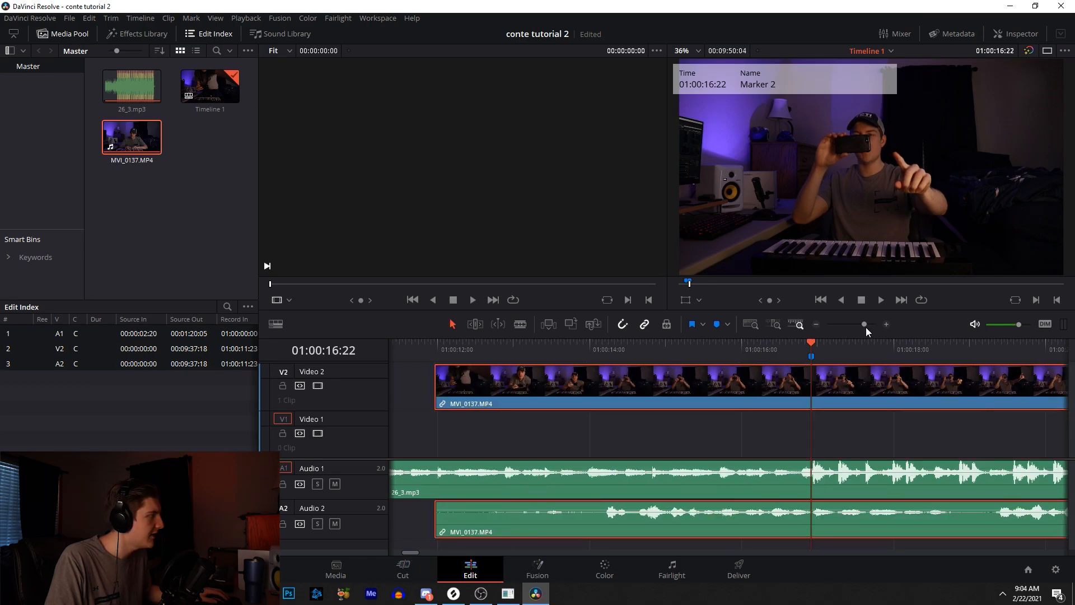
- Move the MVI_0137.MP4 clip further along the timeline
drag(866, 328, 835, 324)
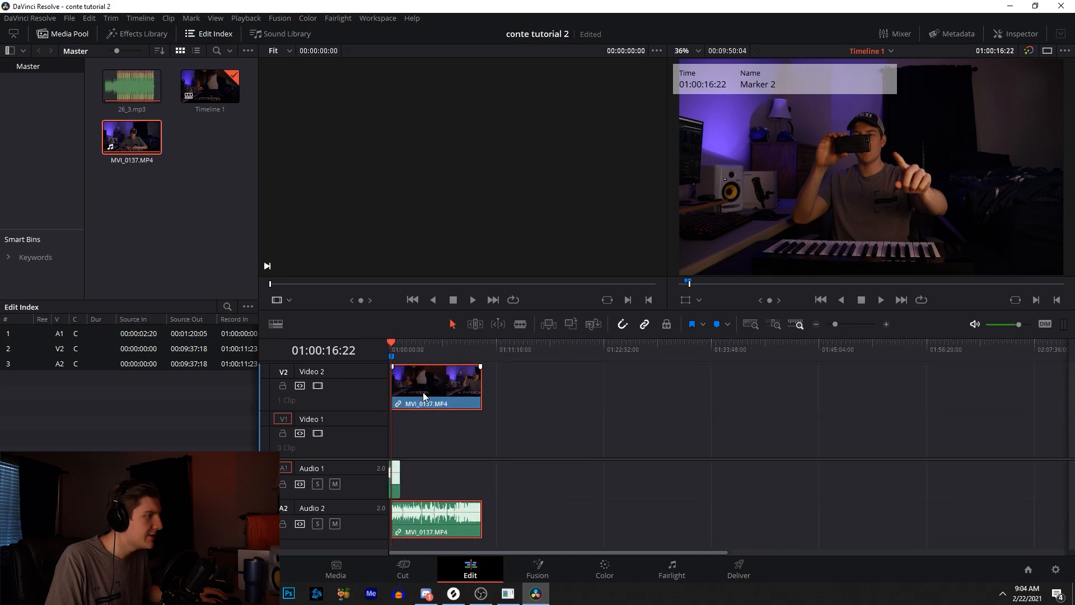
drag(423, 396, 549, 395)
click(529, 353)
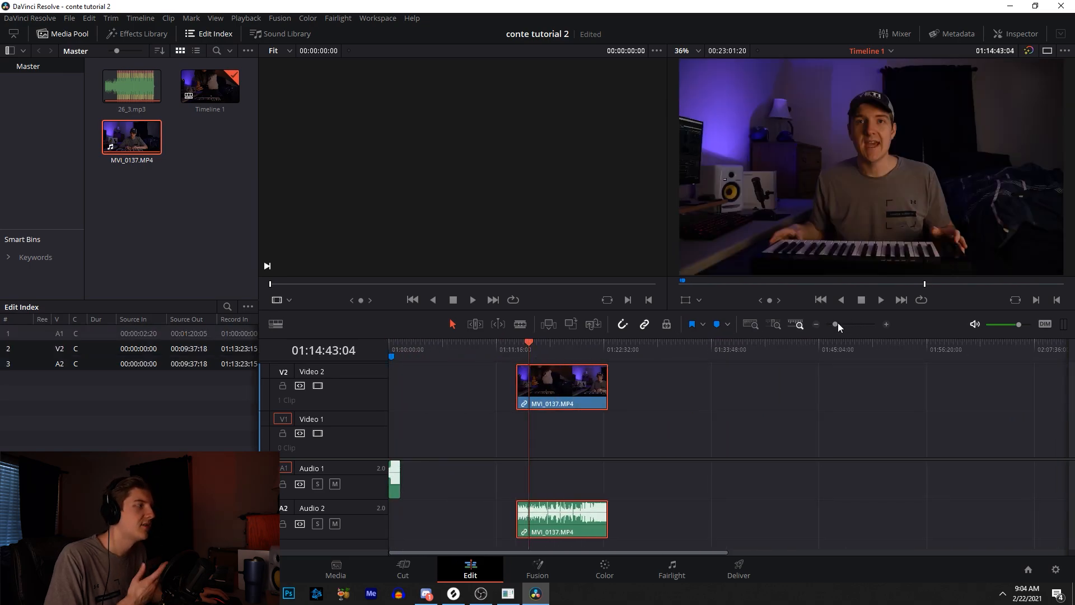
- Zoom in and play through the video clip to find where to cut it
click(885, 322)
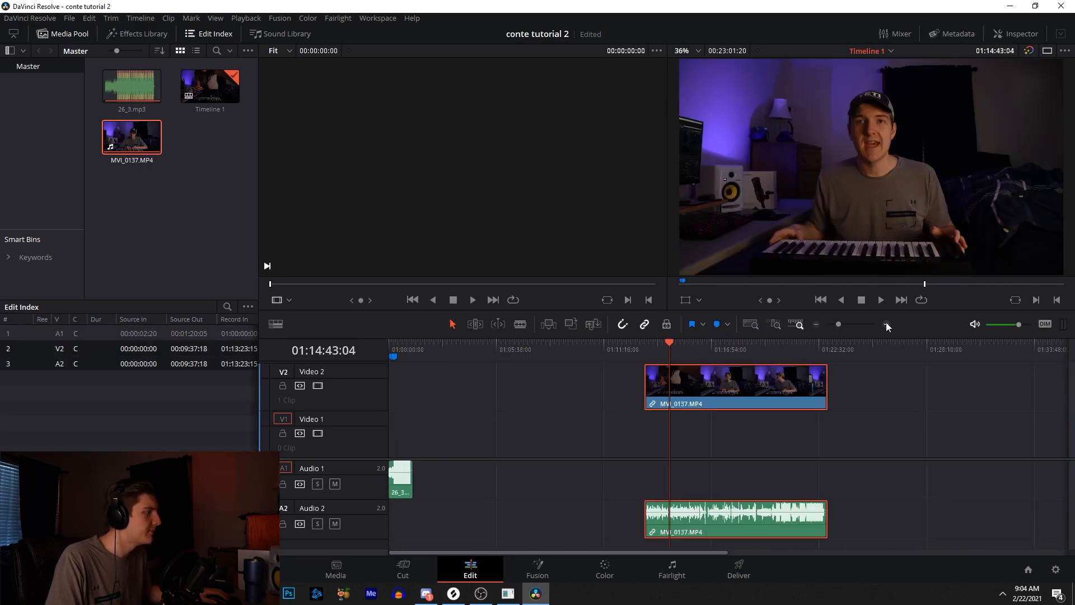
drag(670, 349, 843, 348)
triple_click(885, 324)
key(space)
triple_click(889, 324)
click(889, 324)
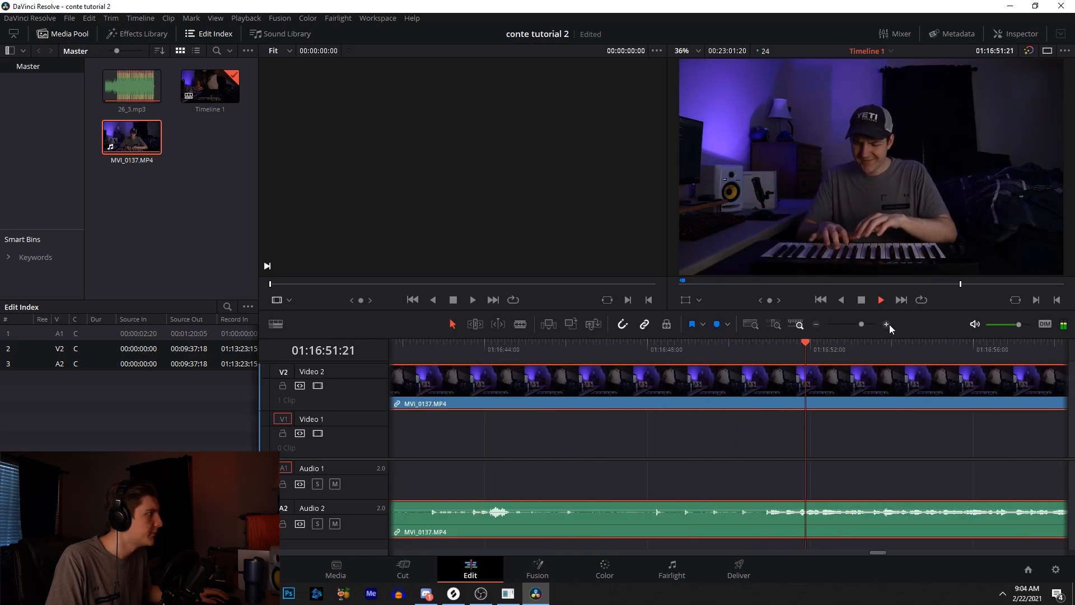
click(818, 325)
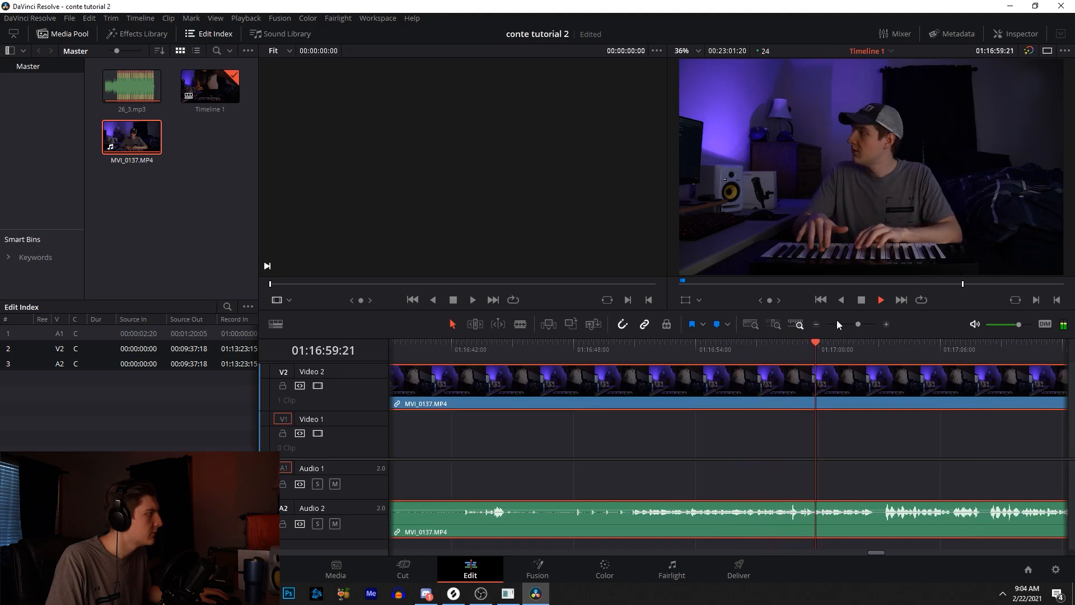
drag(835, 346, 962, 351)
drag(874, 552, 888, 553)
click(683, 353)
drag(663, 383, 761, 344)
click(887, 326)
click(887, 326)
click(888, 326)
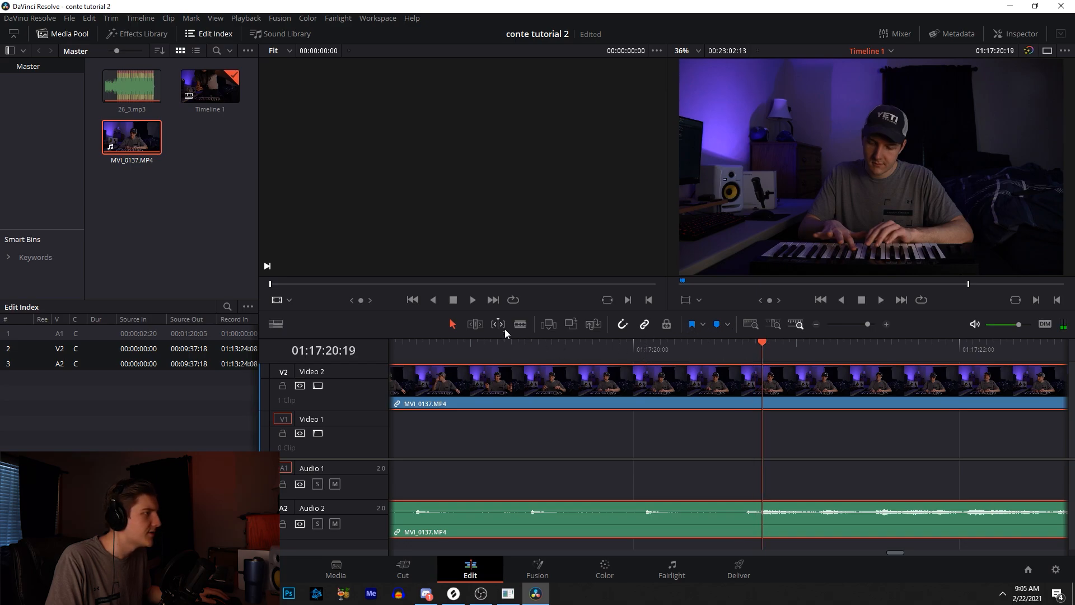
- Split the video clip at two points with the Blade tool
click(520, 324)
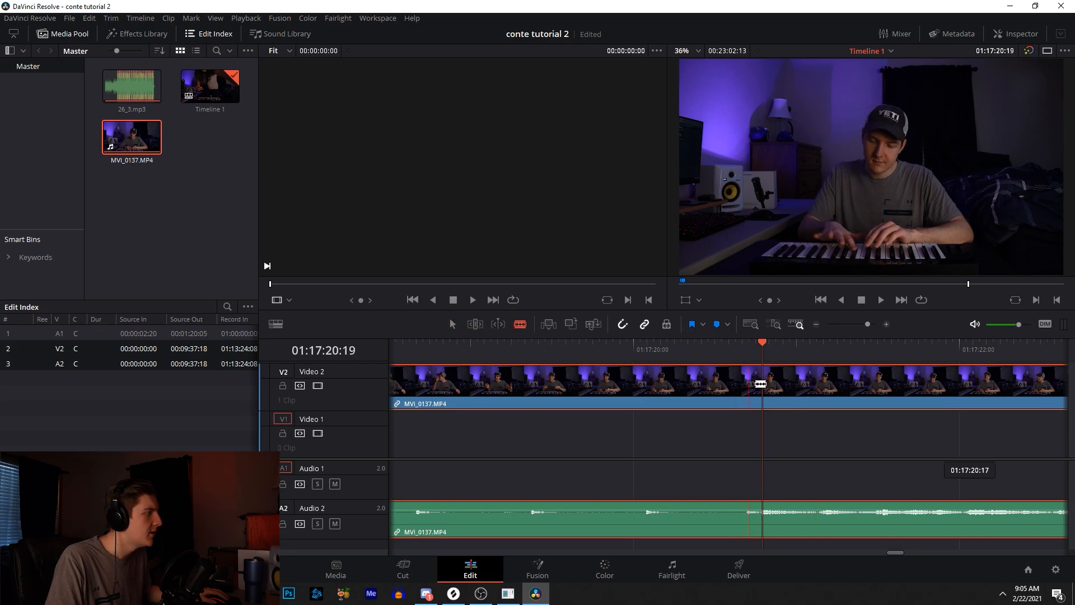
click(763, 386)
click(565, 386)
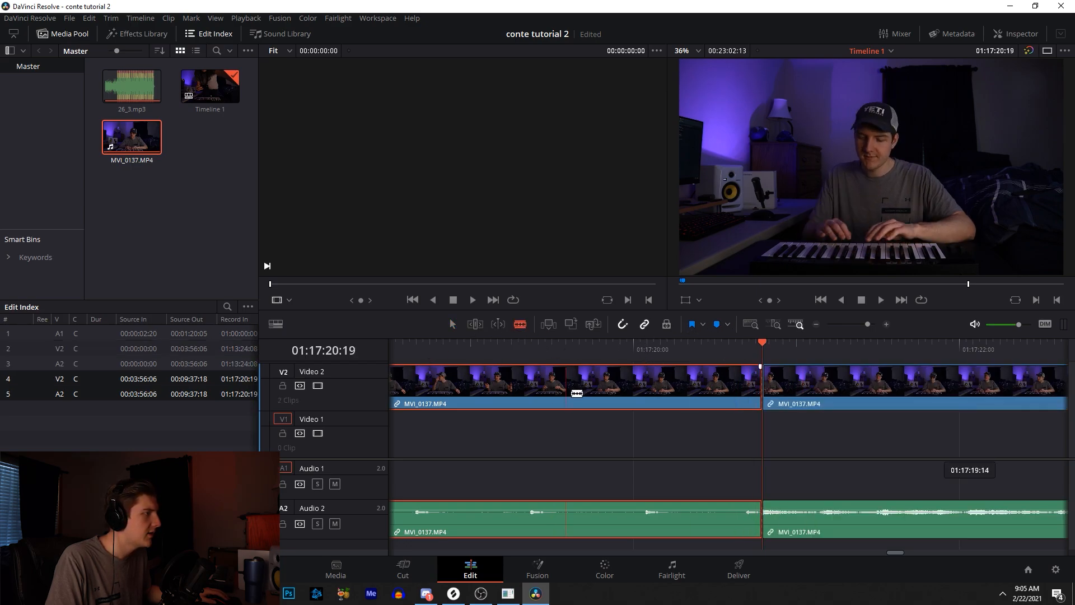
- Delete the first two segments of the split video clip
click(477, 344)
click(593, 380)
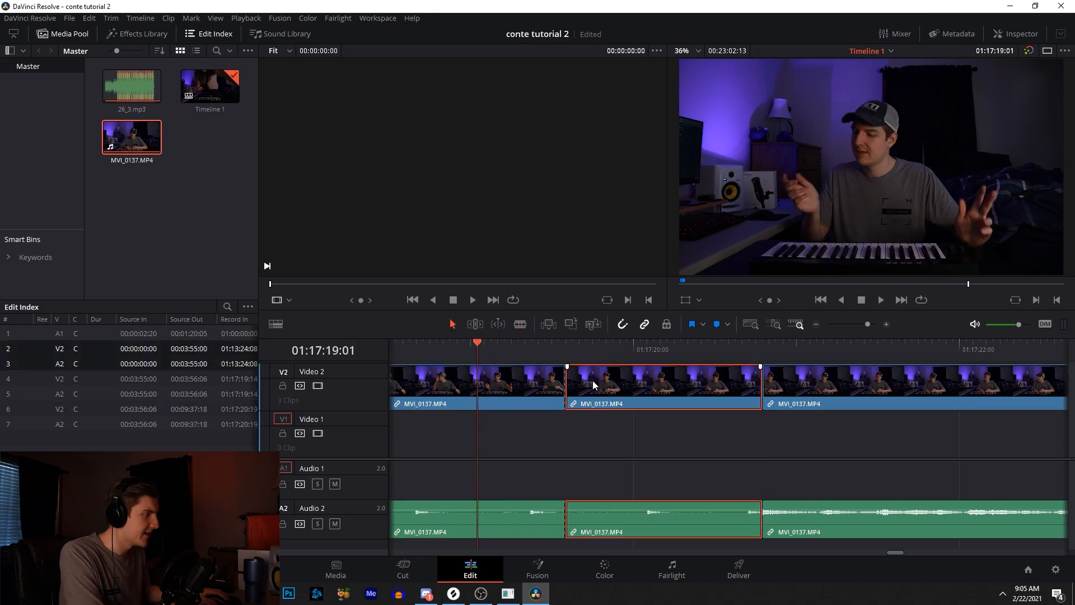
key(Delete)
click(517, 388)
key(Delete)
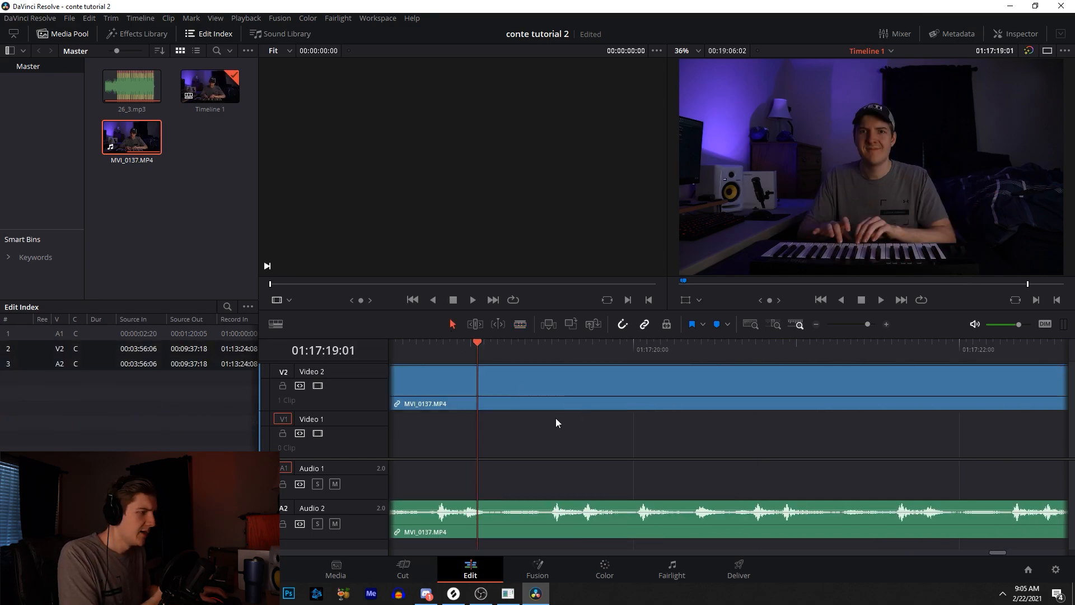
click(852, 324)
click(951, 284)
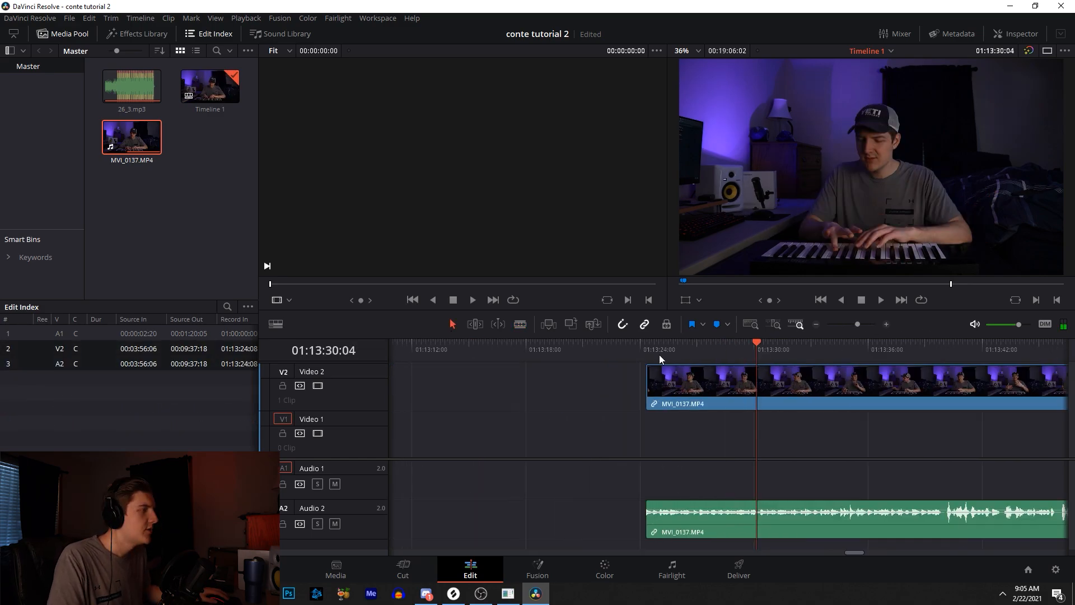
- Play through the video clip and split it at the playhead at 01:13:35:16
click(652, 354)
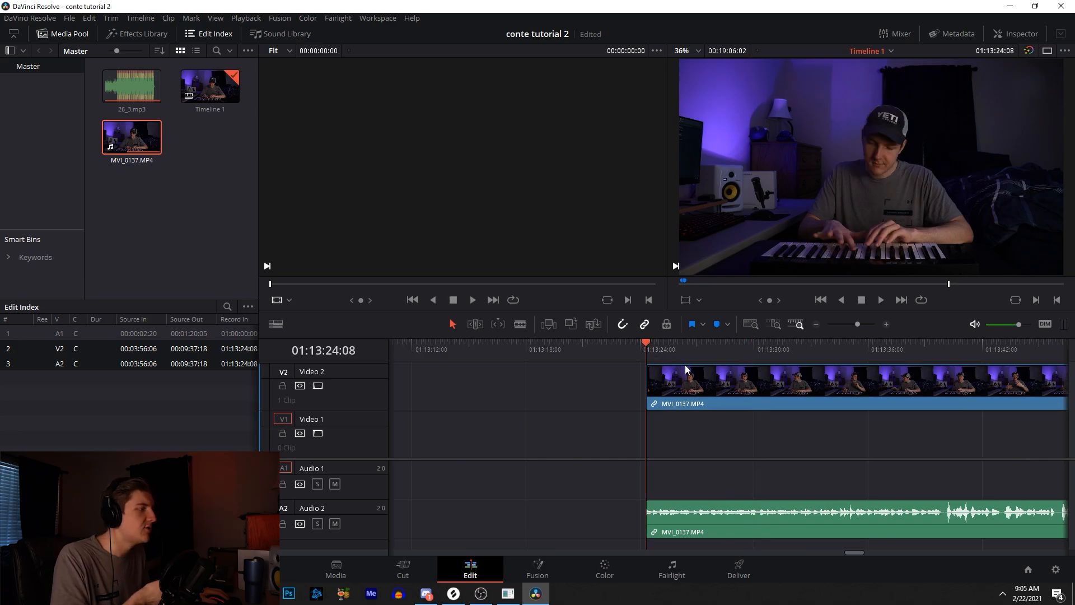
key(space)
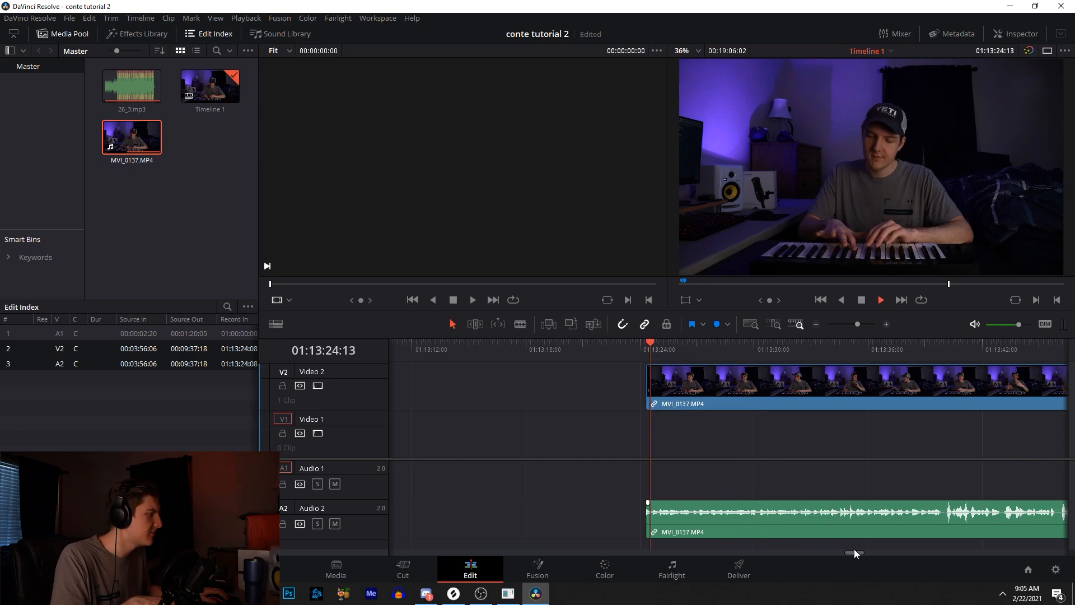
drag(855, 553, 857, 553)
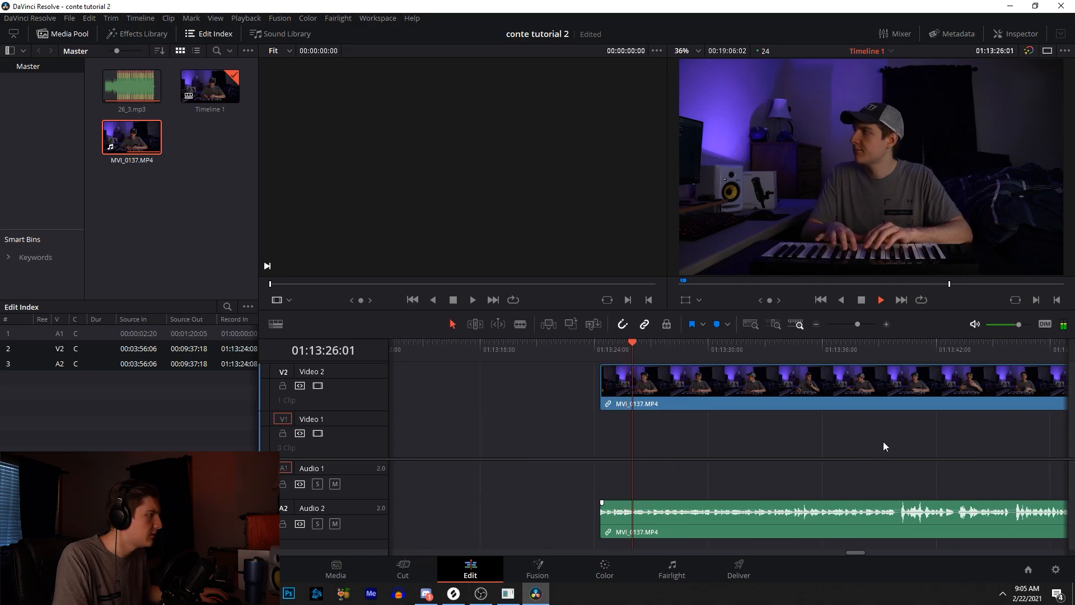
click(886, 323)
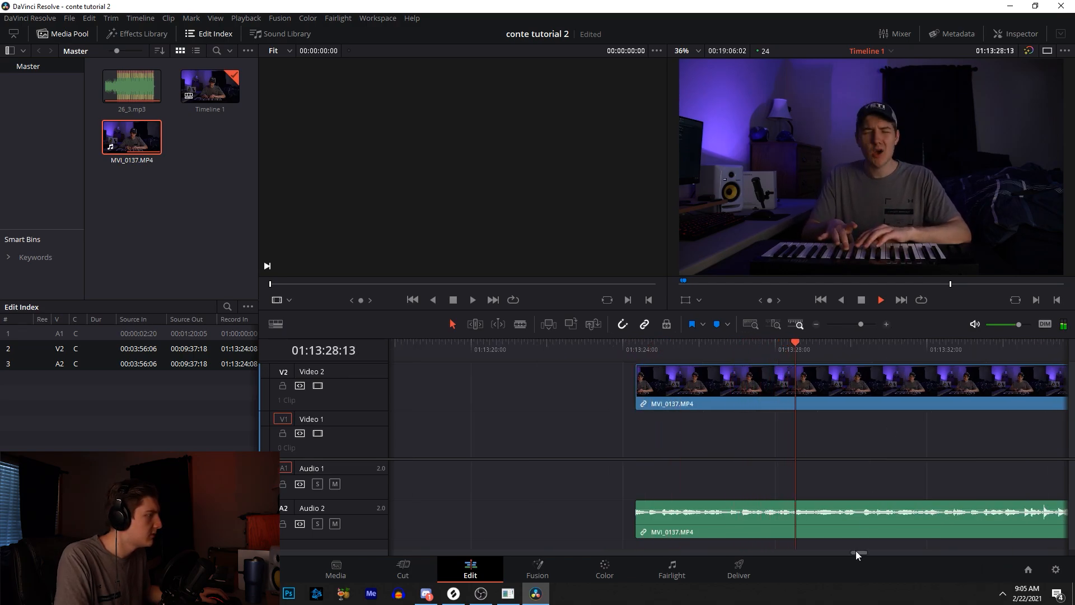
drag(858, 552, 864, 553)
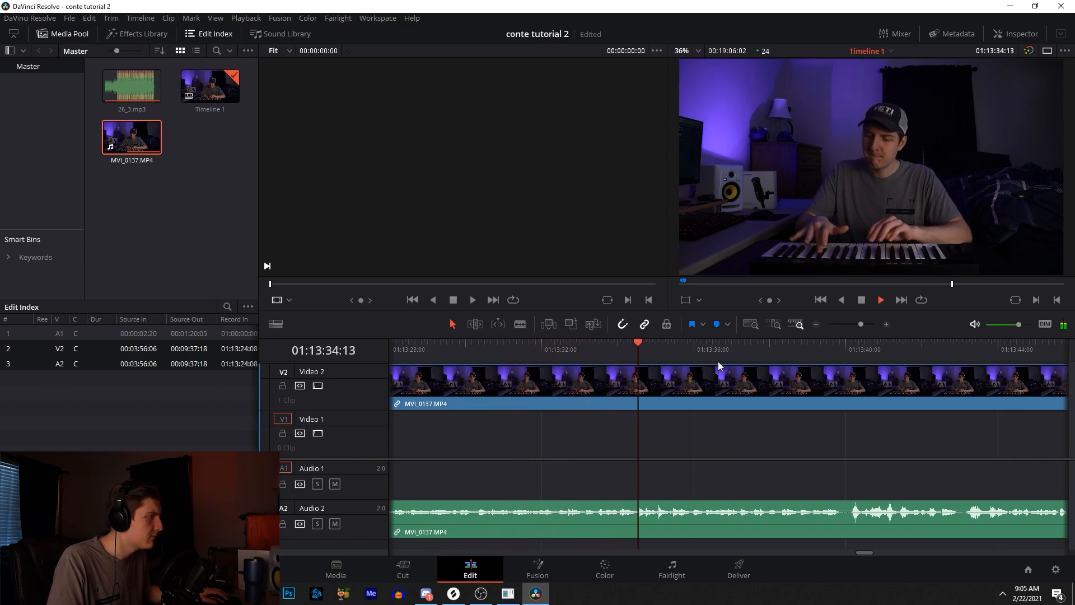
drag(678, 346, 680, 344)
key(space)
click(673, 341)
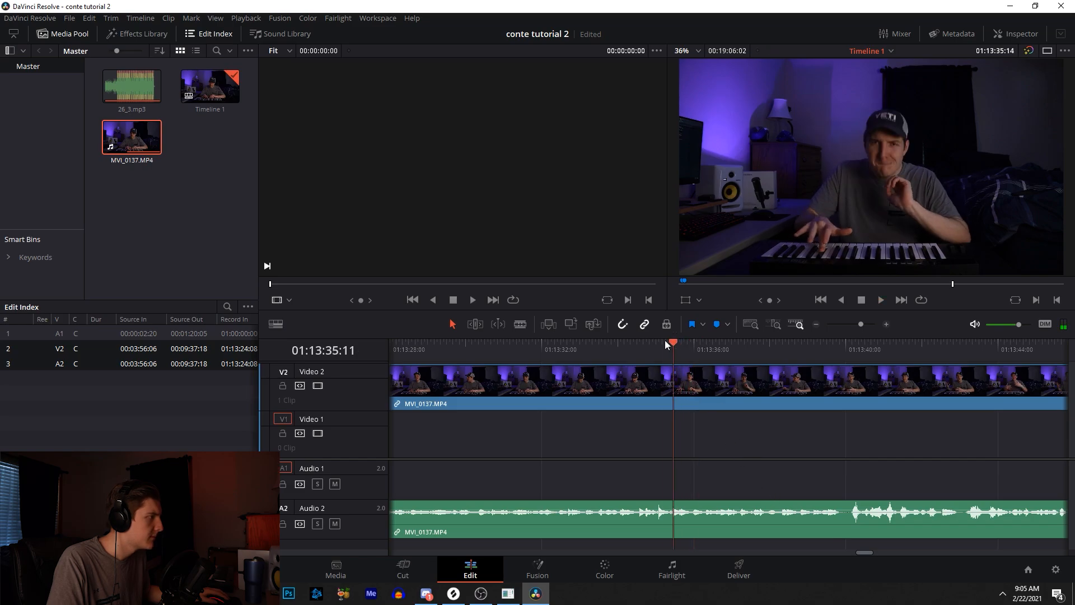
key(space)
mouse_move(674, 341)
mouse_down()
mouse_move(698, 355)
mouse_move(681, 350)
mouse_up()
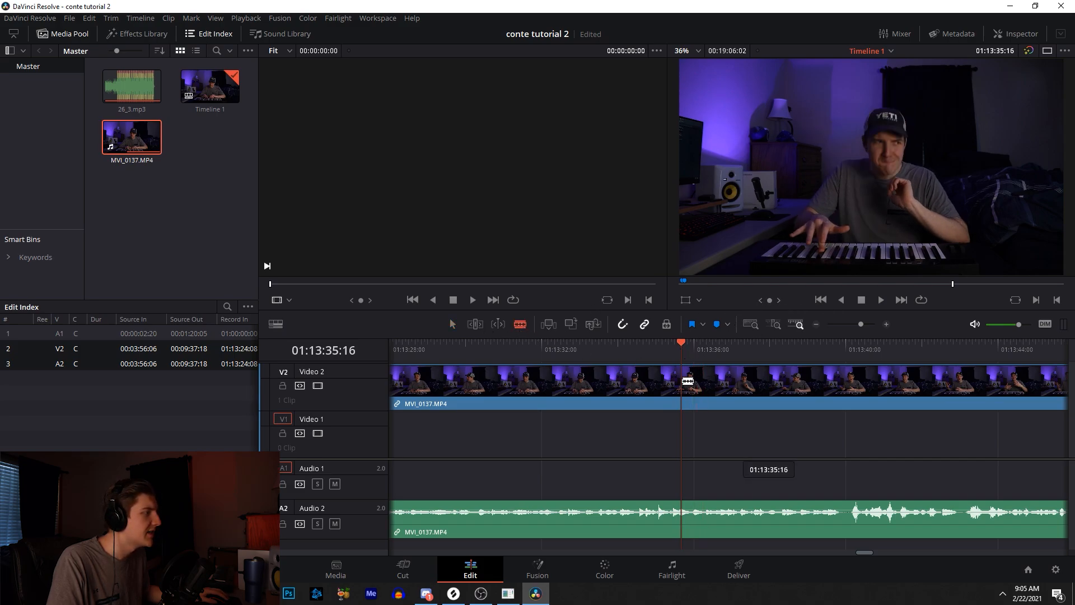
key(ctrl+b)
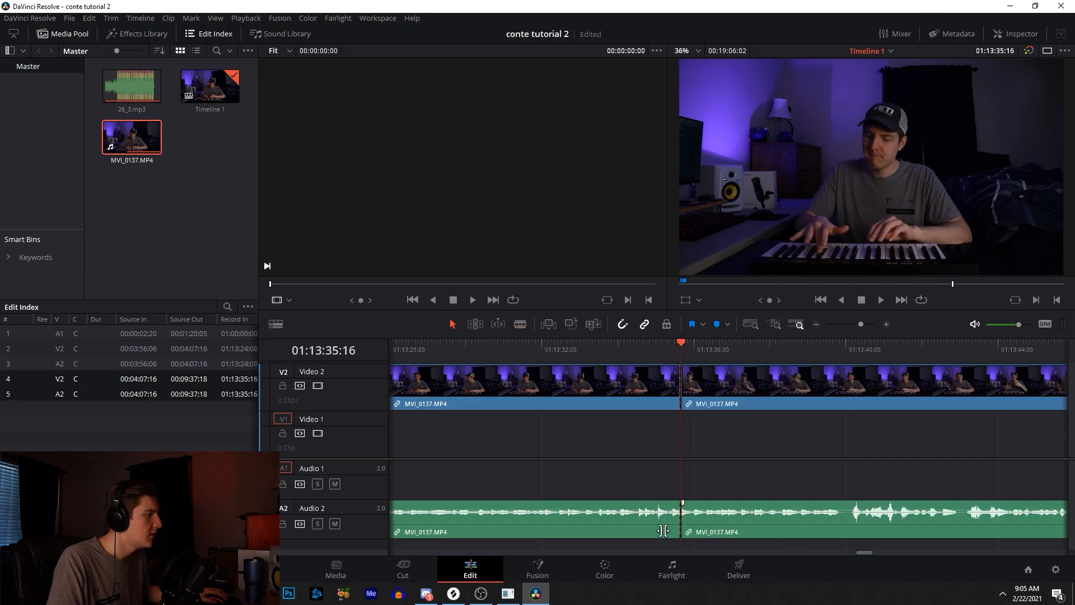
- Move the first segment of the split video clip to the start of the timeline at 01:00:00:00
drag(860, 325, 843, 324)
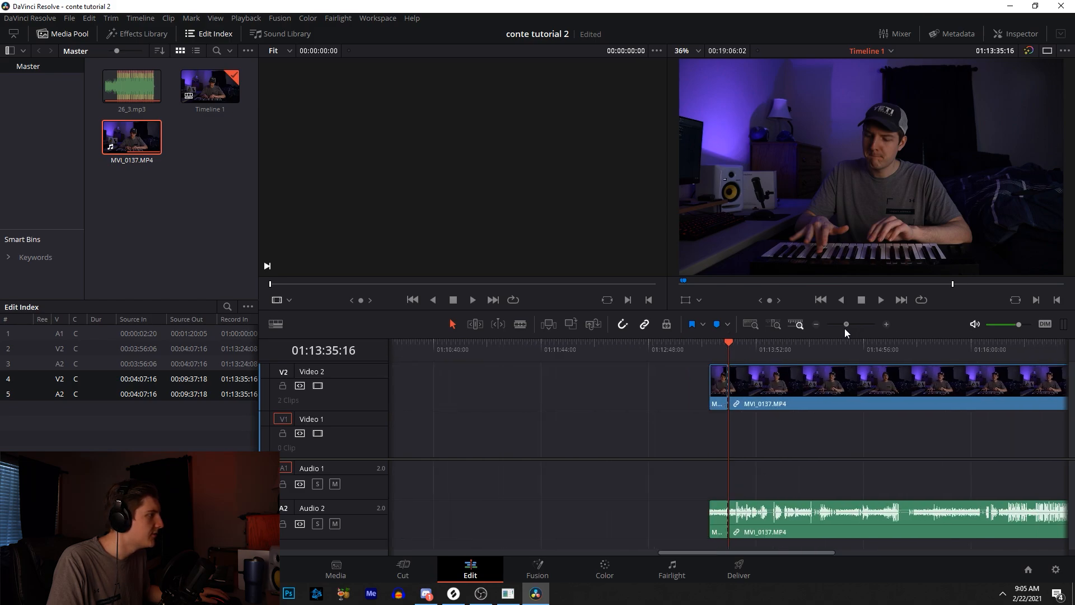
drag(726, 380, 331, 396)
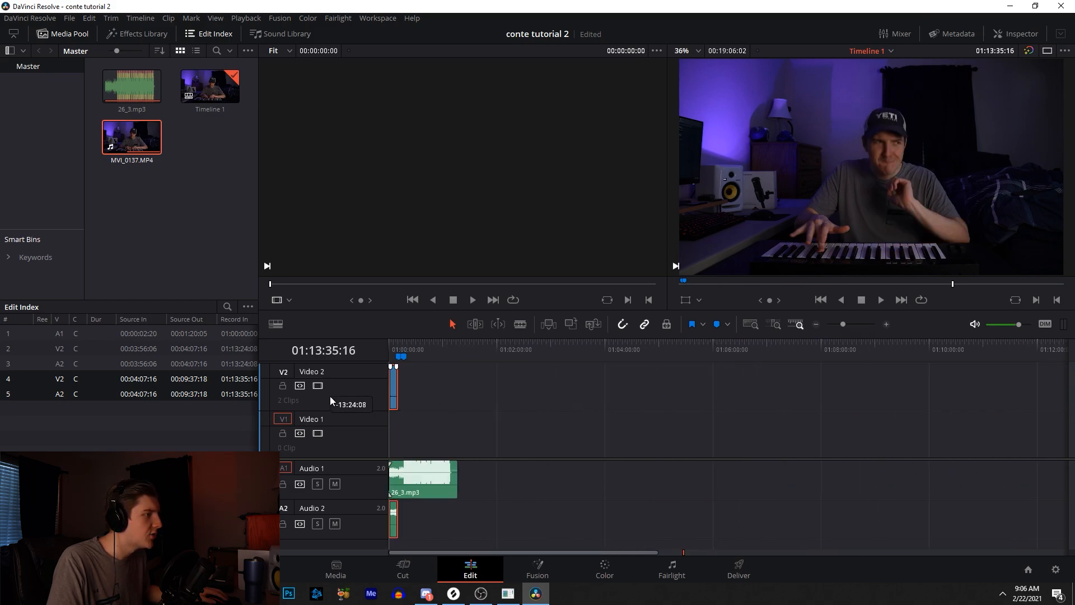
key(Home)
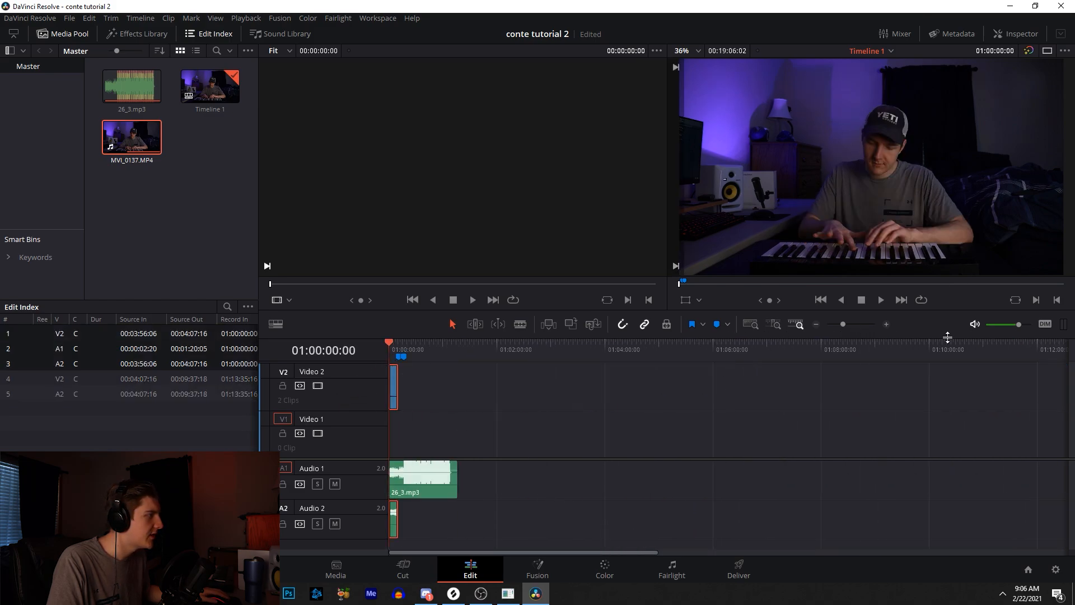
click(887, 325)
click(887, 325)
click(887, 325)
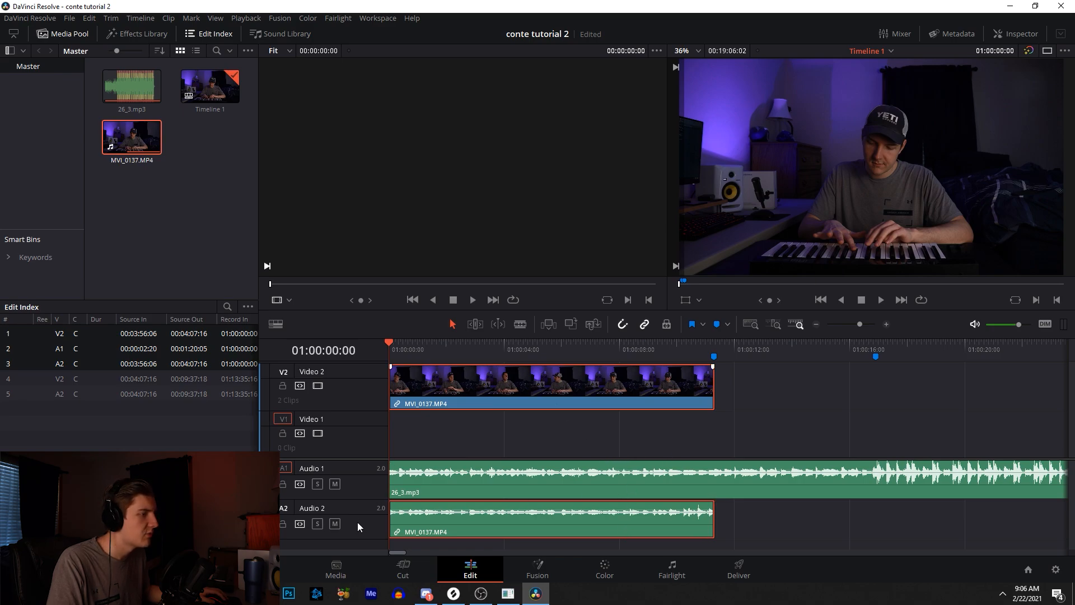
- Mute the Audio 2 track and play the timeline from the start
click(335, 524)
key(space)
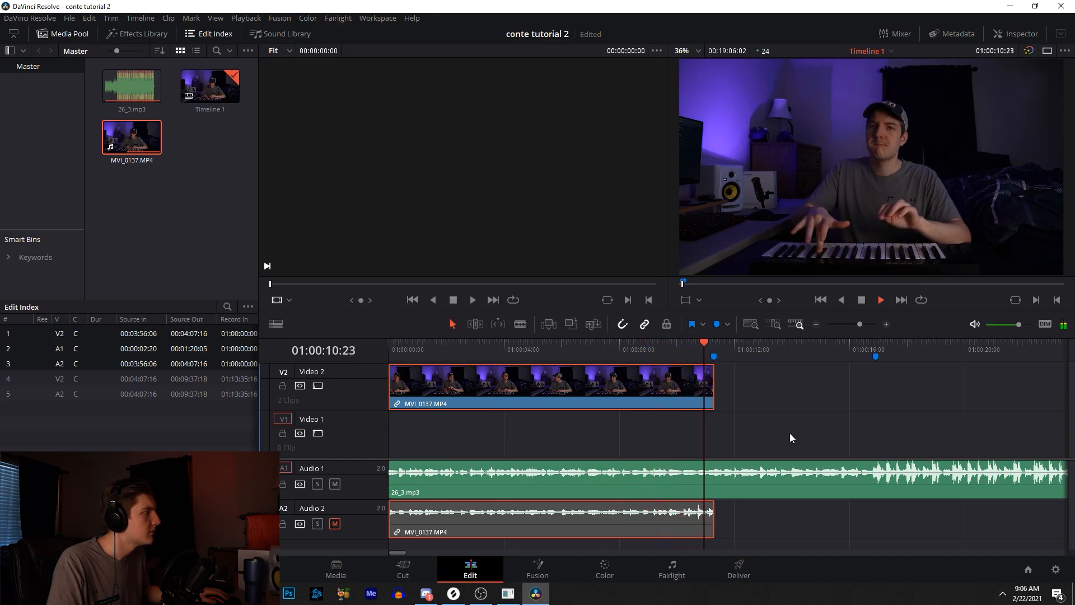
key(space)
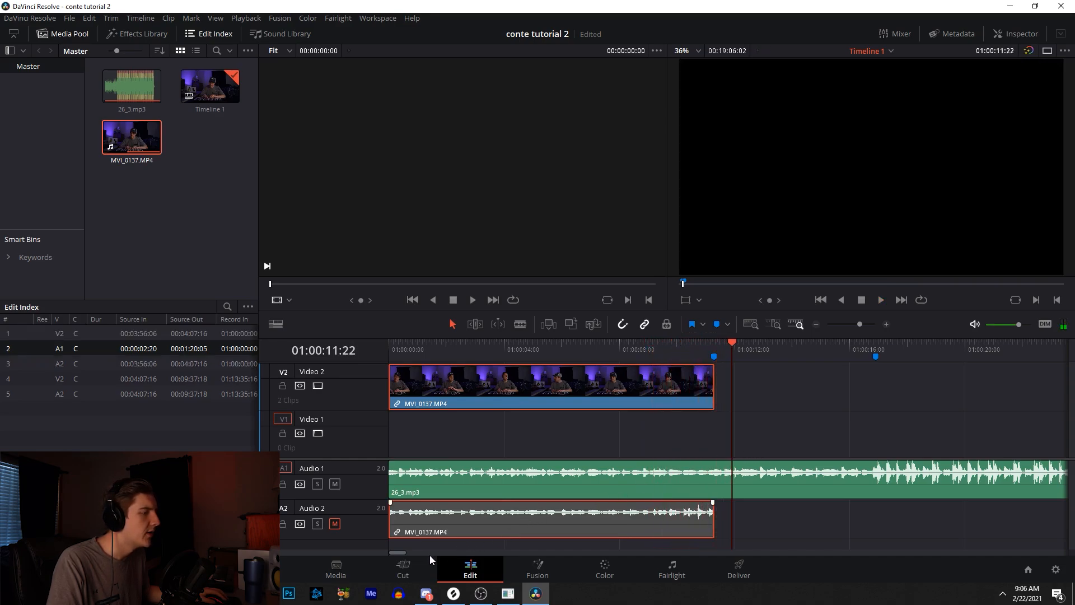
- Unmute the Audio 2 track
drag(406, 550, 869, 546)
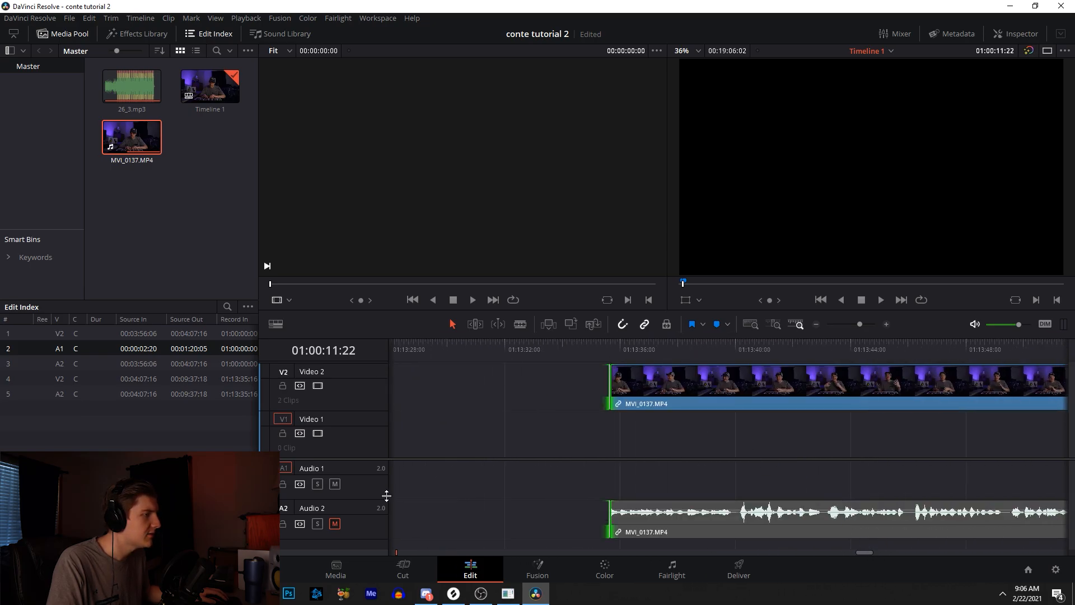
click(335, 523)
key(space)
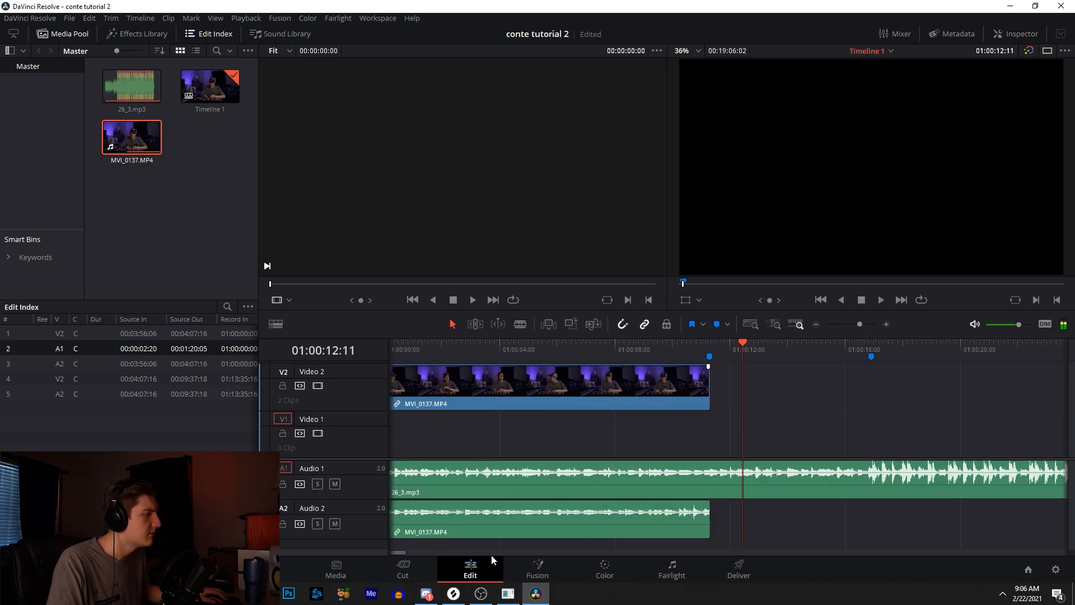
- Scrub and play through the later part of the video clip to find the next cut point
drag(853, 327, 841, 323)
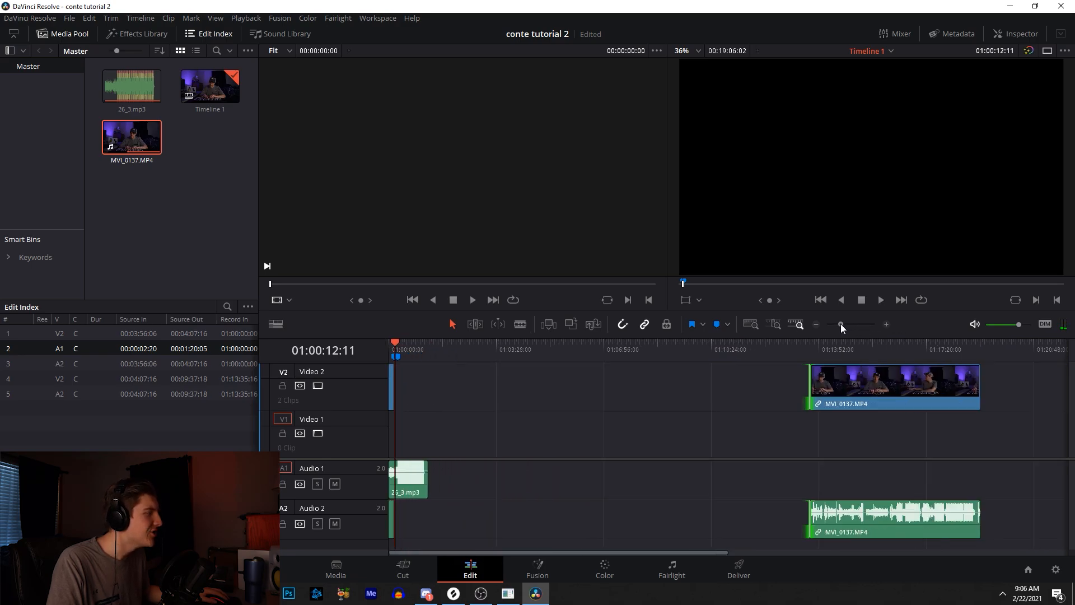
click(812, 351)
click(883, 325)
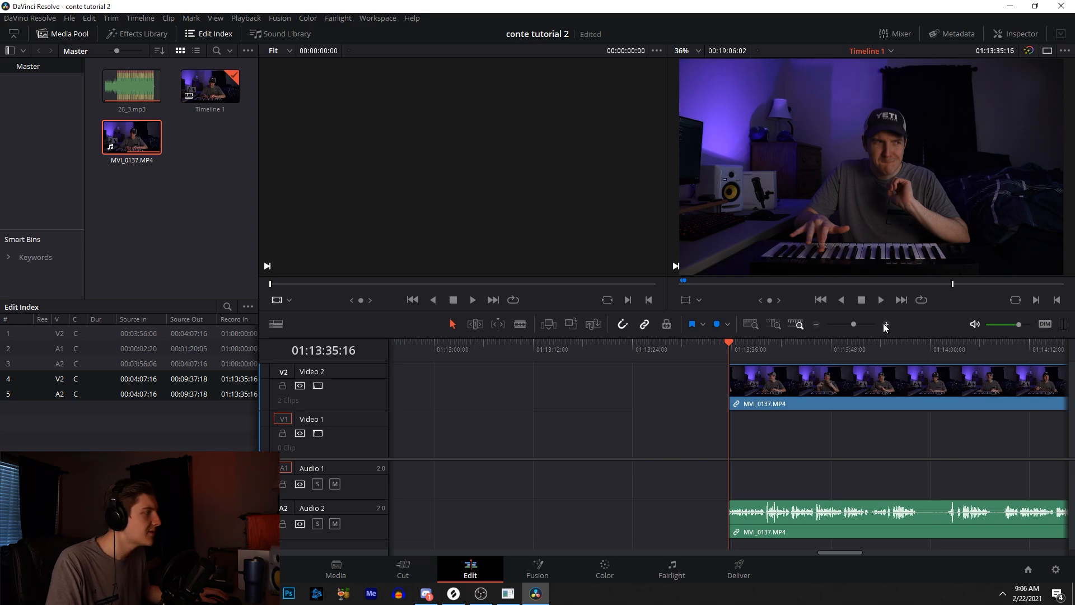
key(space)
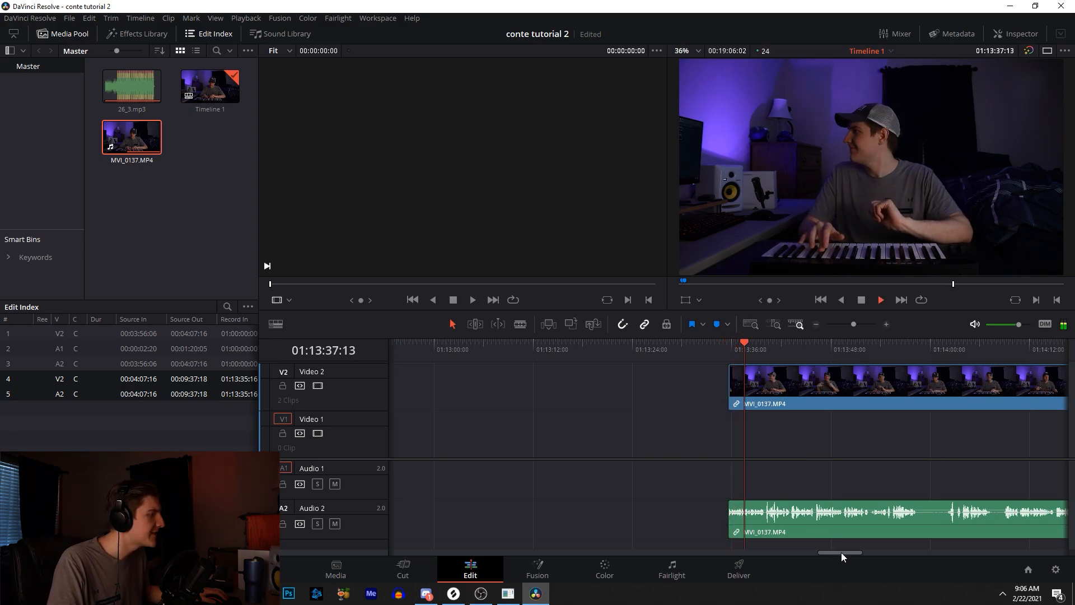
drag(841, 553, 850, 552)
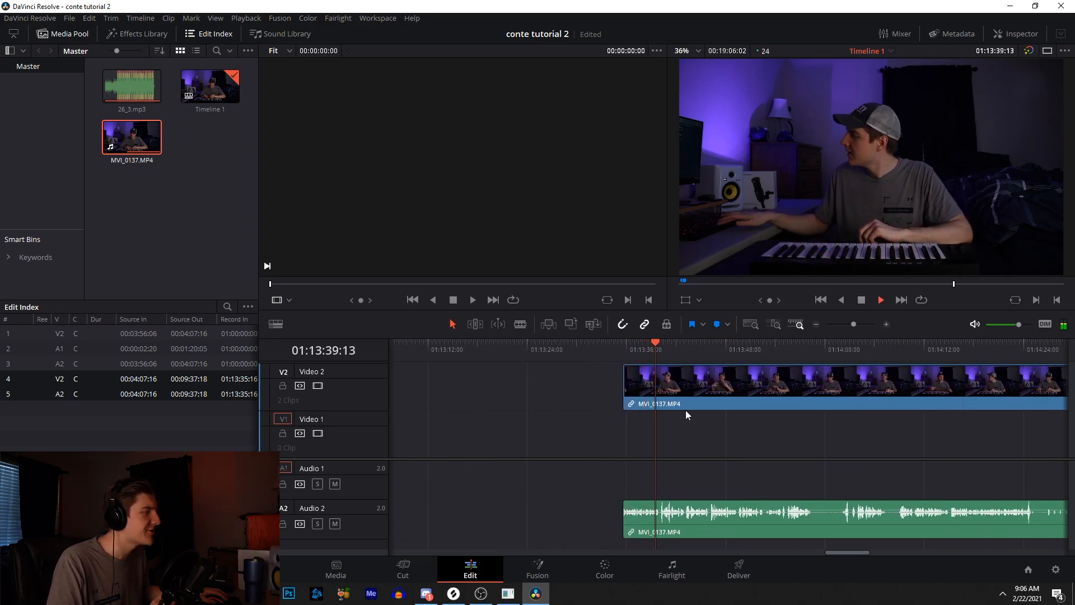
drag(721, 348, 904, 350)
drag(846, 551, 867, 551)
click(747, 351)
key(space)
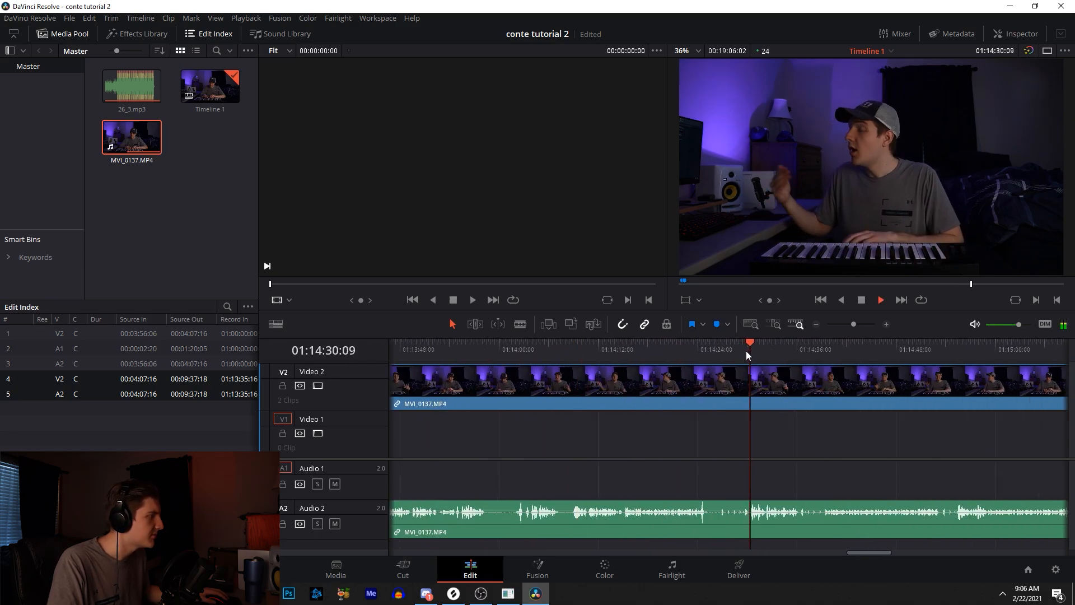
drag(746, 350, 835, 354)
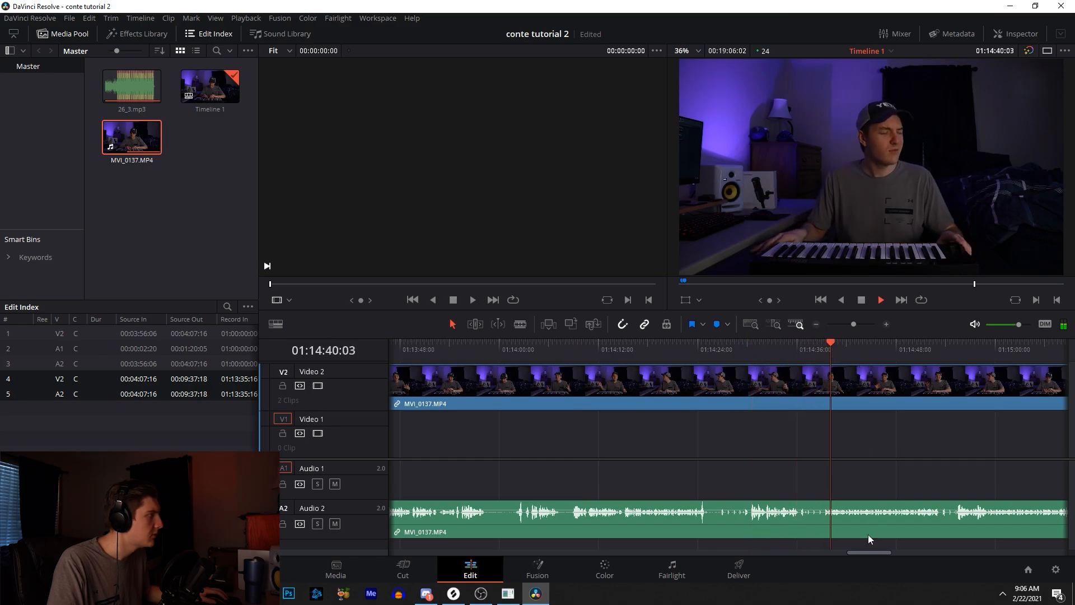
drag(869, 552, 887, 553)
drag(760, 353, 924, 356)
drag(891, 551, 904, 551)
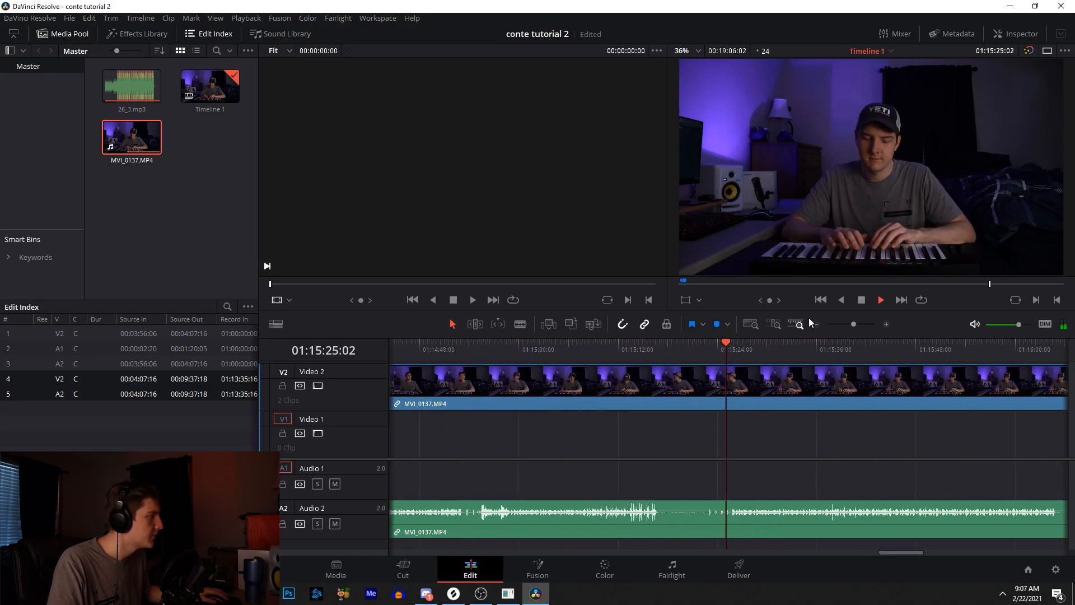
click(886, 324)
click(811, 357)
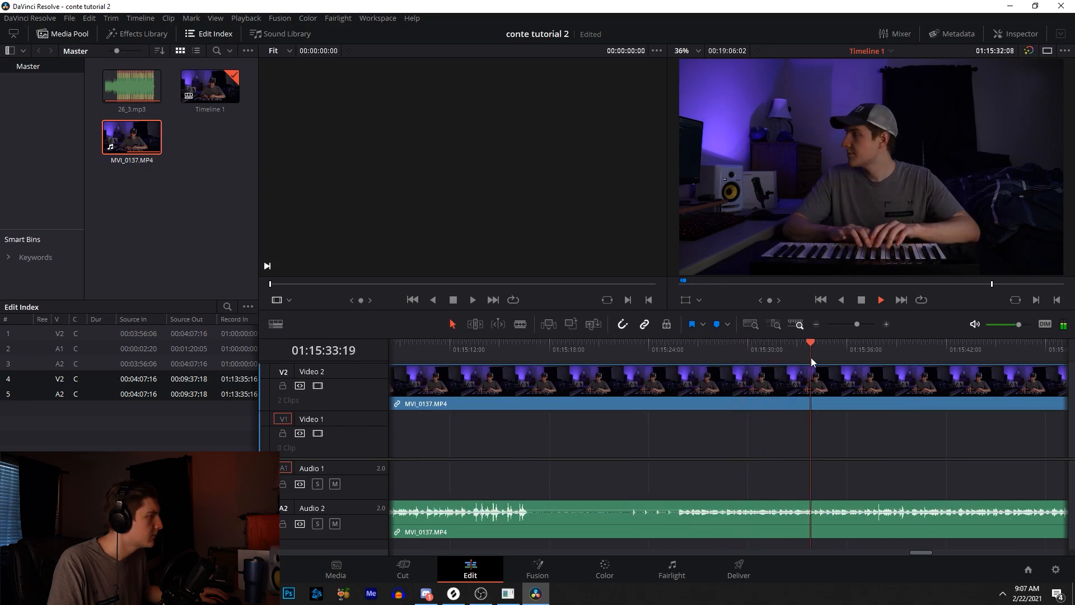
drag(922, 551, 929, 552)
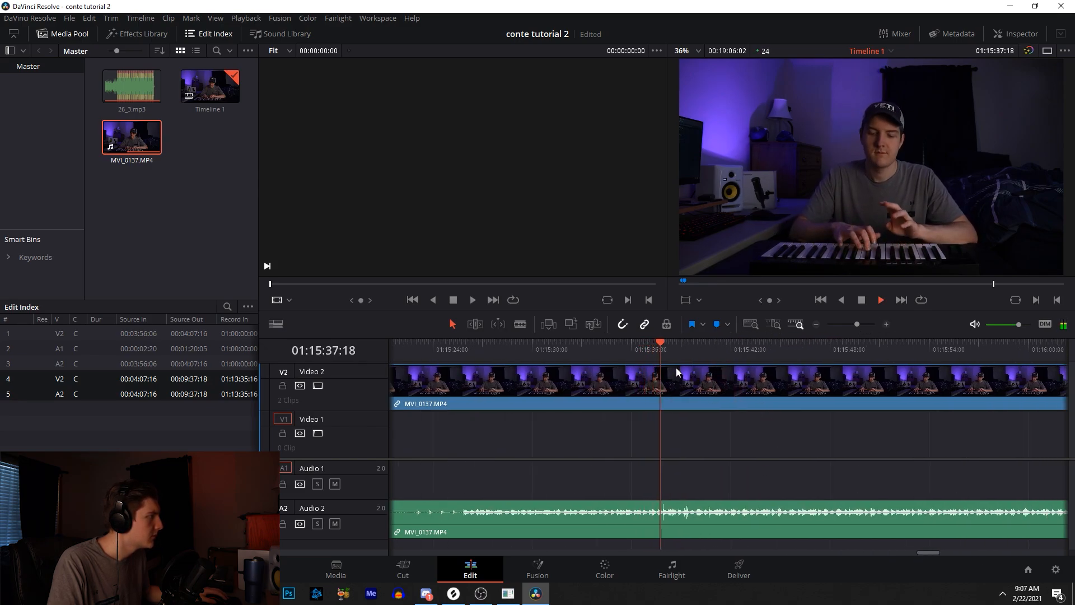
click(623, 355)
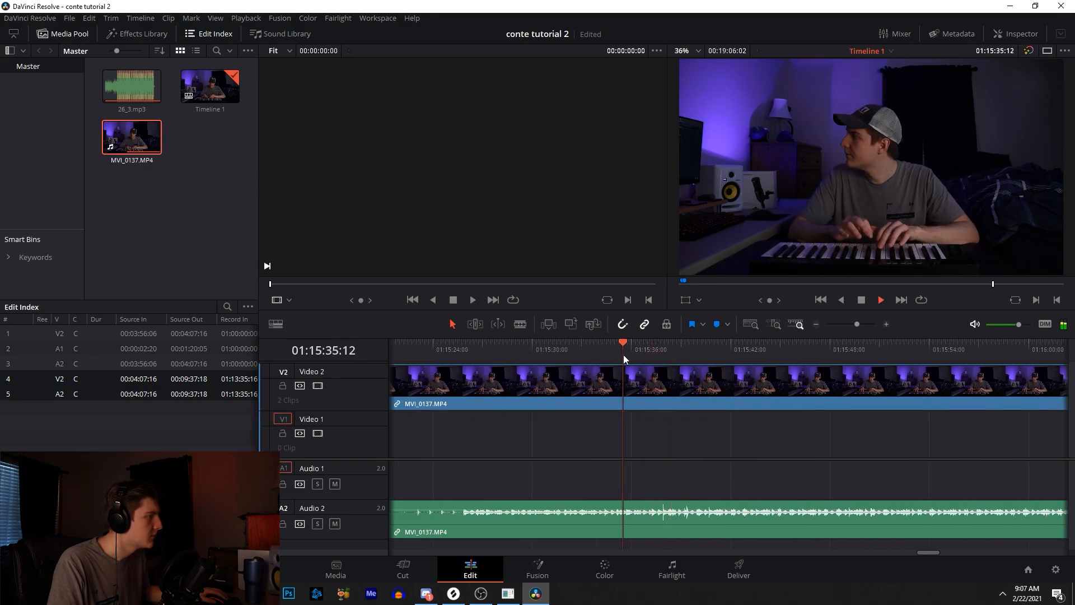
- Split the video clip at the playhead at 01:15:37:06
click(886, 325)
click(702, 352)
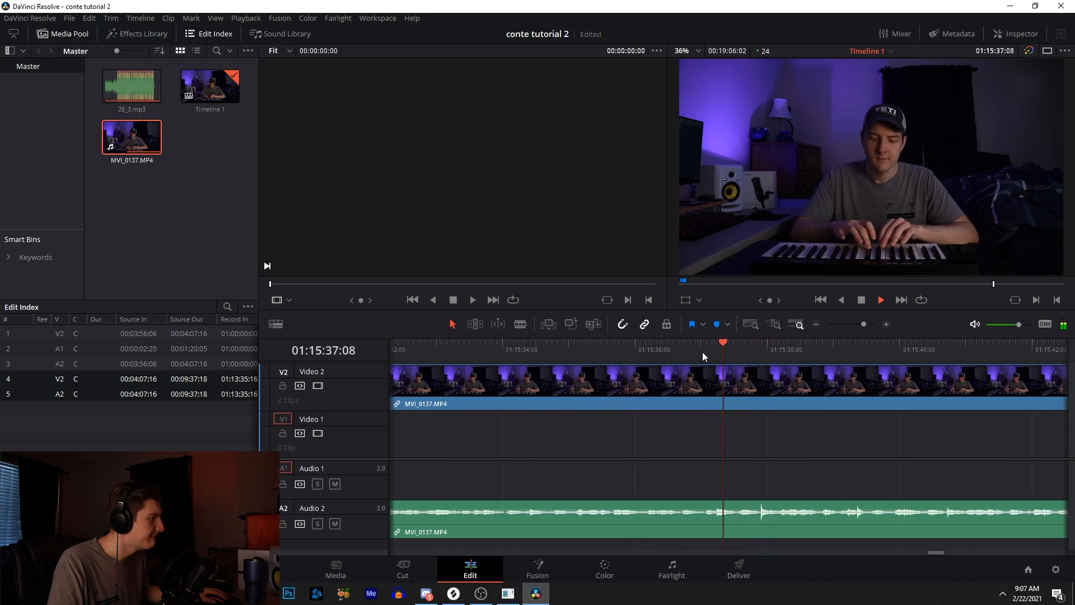
drag(703, 352, 716, 351)
click(716, 351)
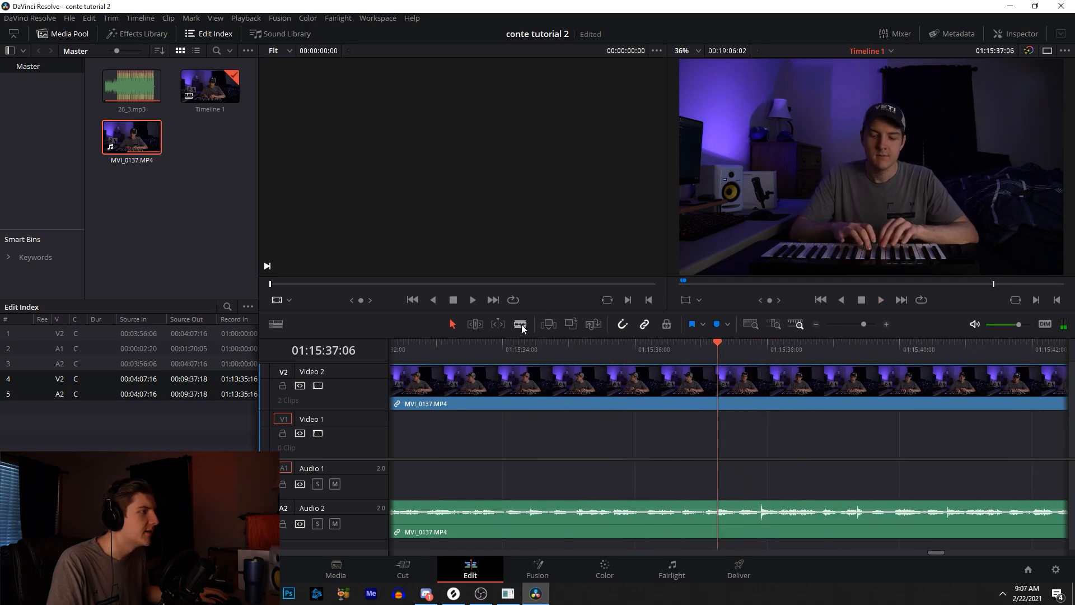
key(ctrl+b)
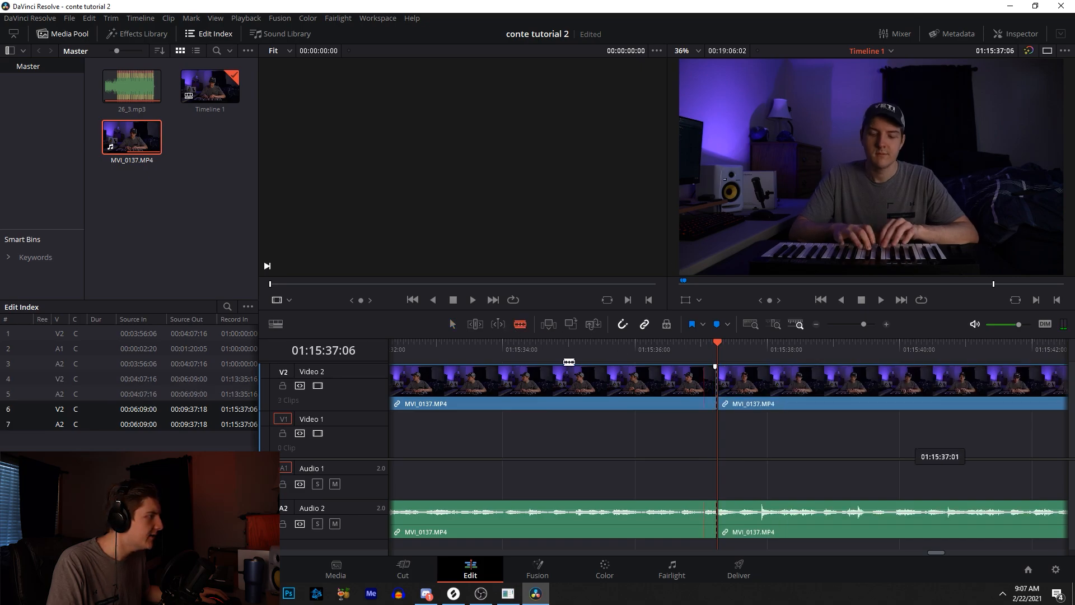
- Select and delete the clip segment ending at the 01:15:37:06 cut
click(450, 325)
click(474, 375)
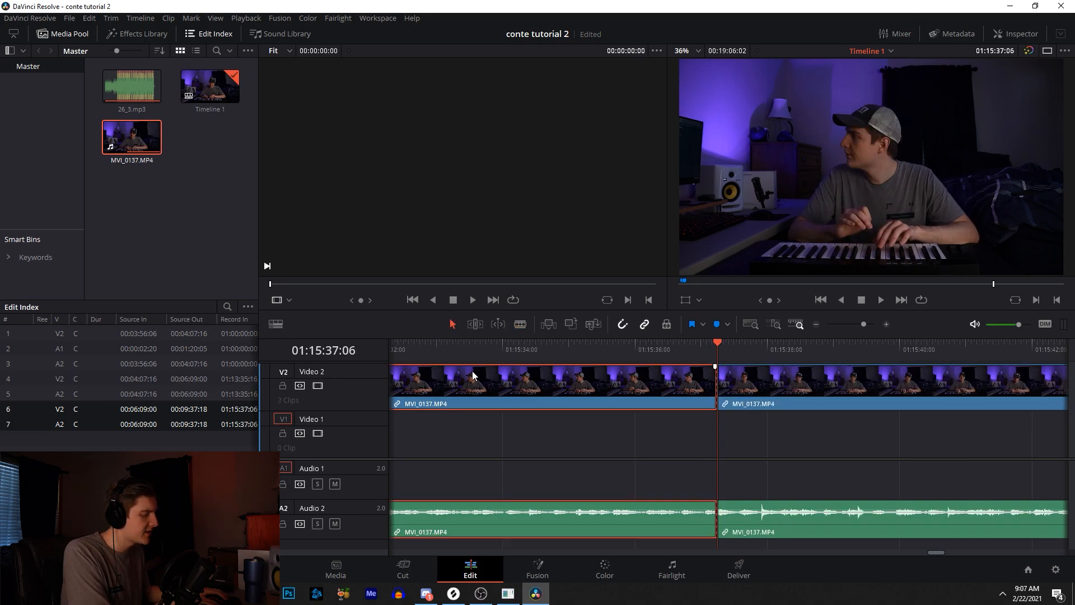
key(Delete)
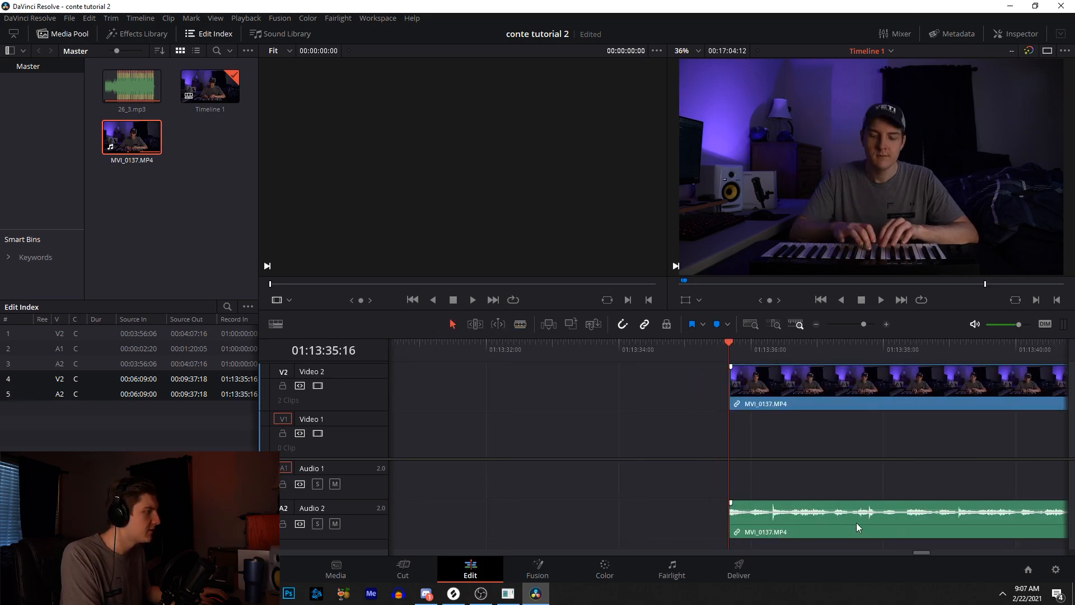
- Play the remaining clip and split it again at 01:13:44:03
key(space)
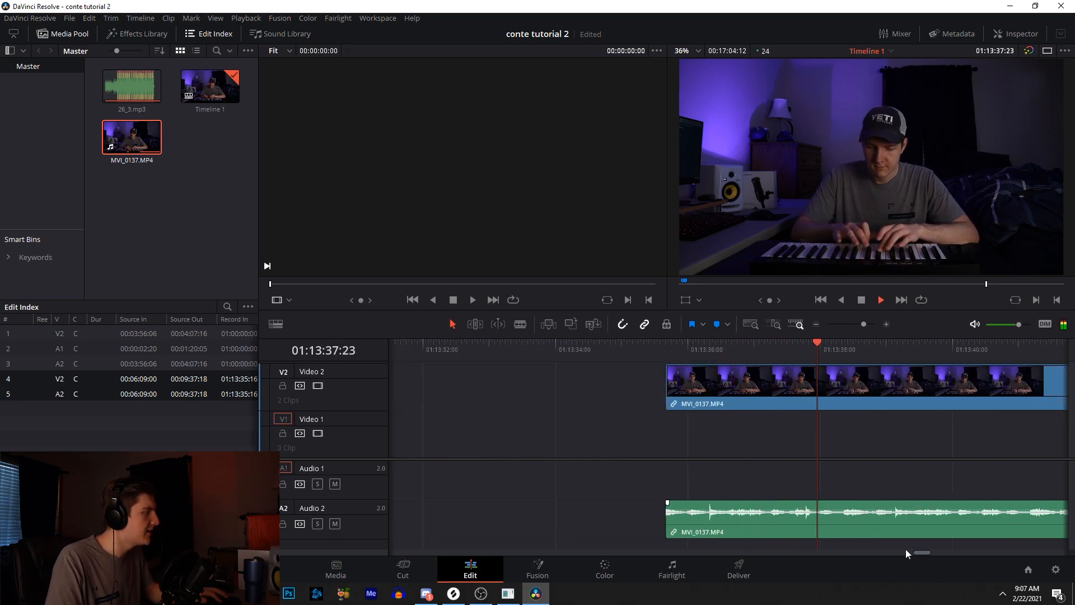
click(816, 324)
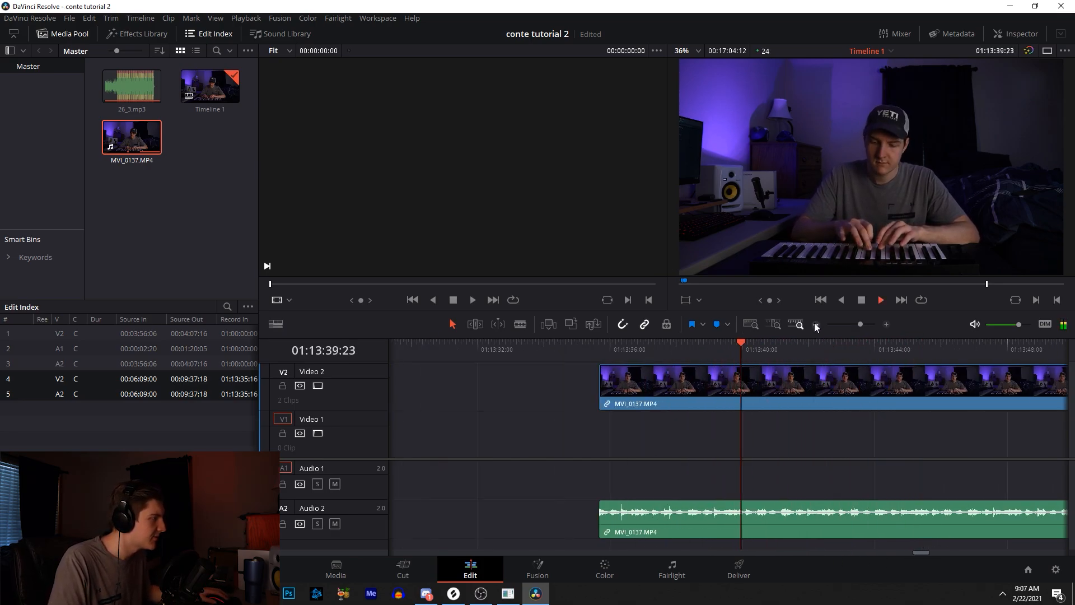
click(816, 323)
key(space)
key(ctrl+b)
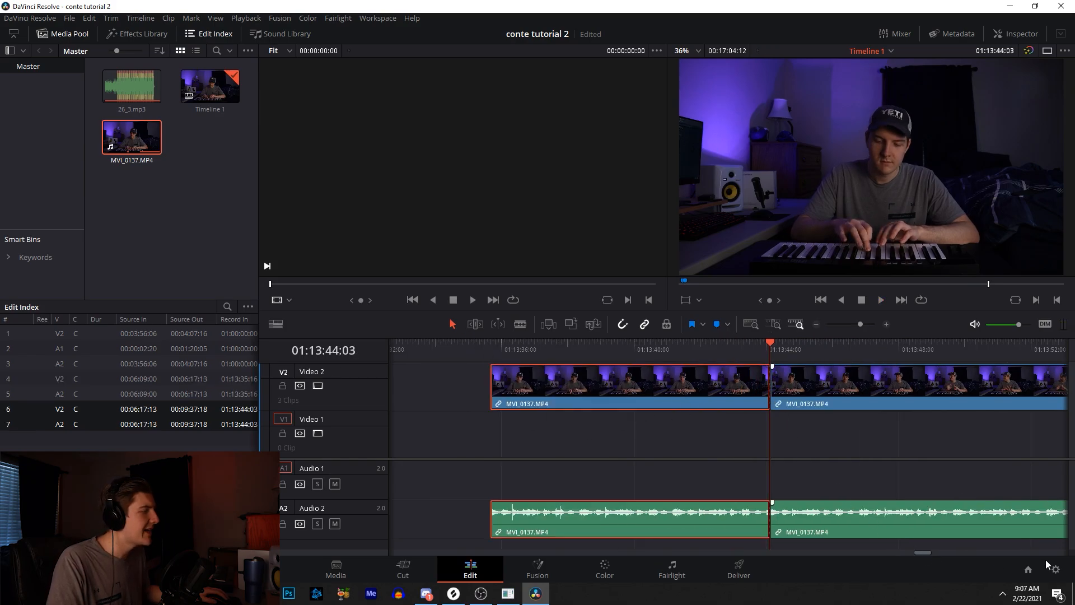
click(837, 325)
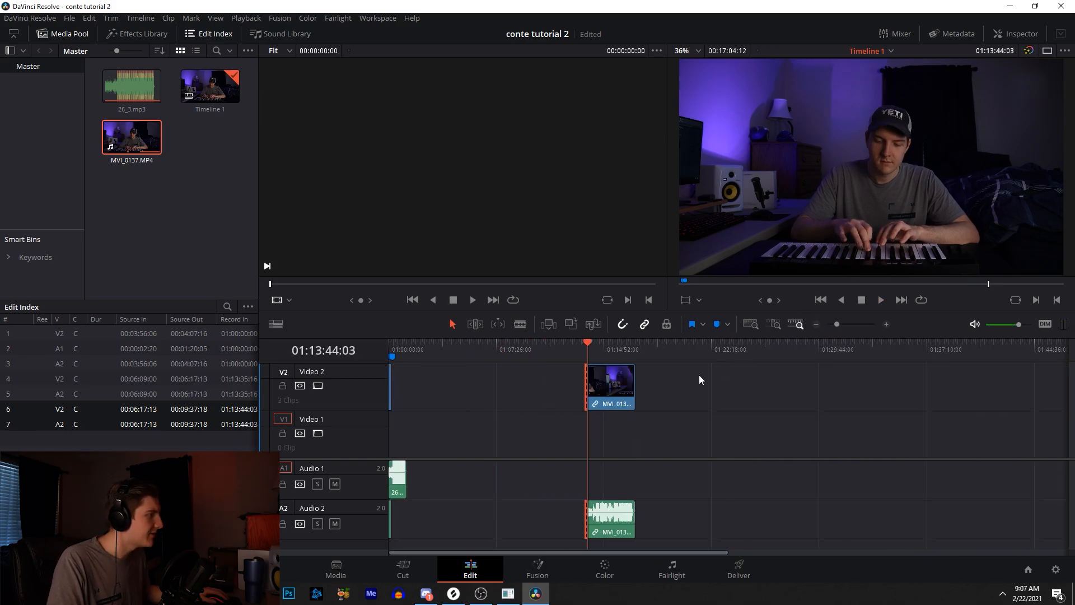
- Move the remaining clip segment to the start of the timeline and play from the beginning
click(845, 325)
drag(723, 386, 399, 396)
click(392, 355)
key(space)
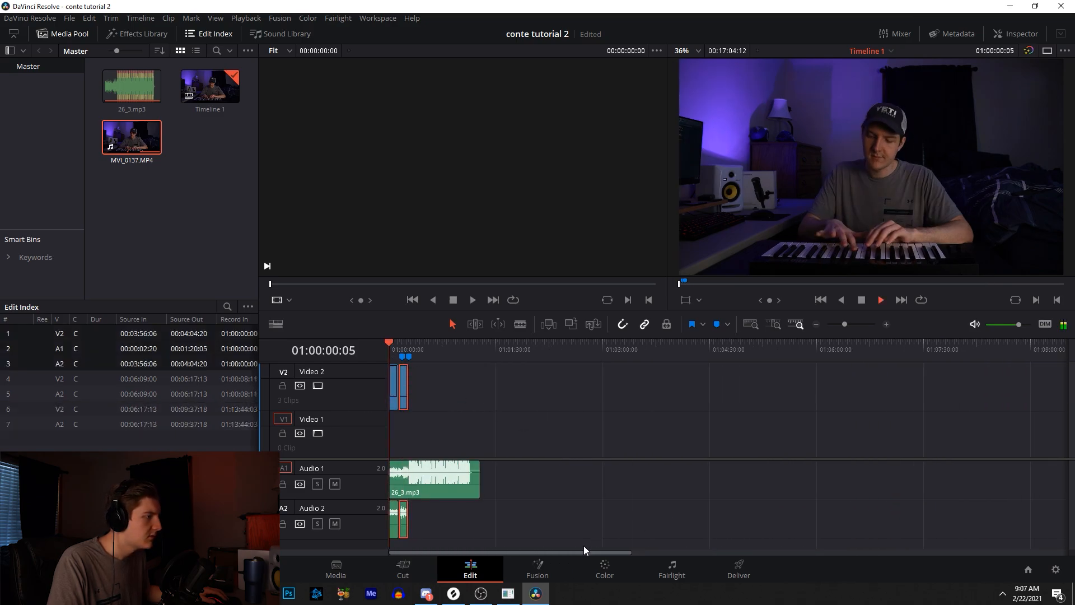
- Try muting the clip's audio track and shifting a segment along the timeline, then undo these edits
click(334, 524)
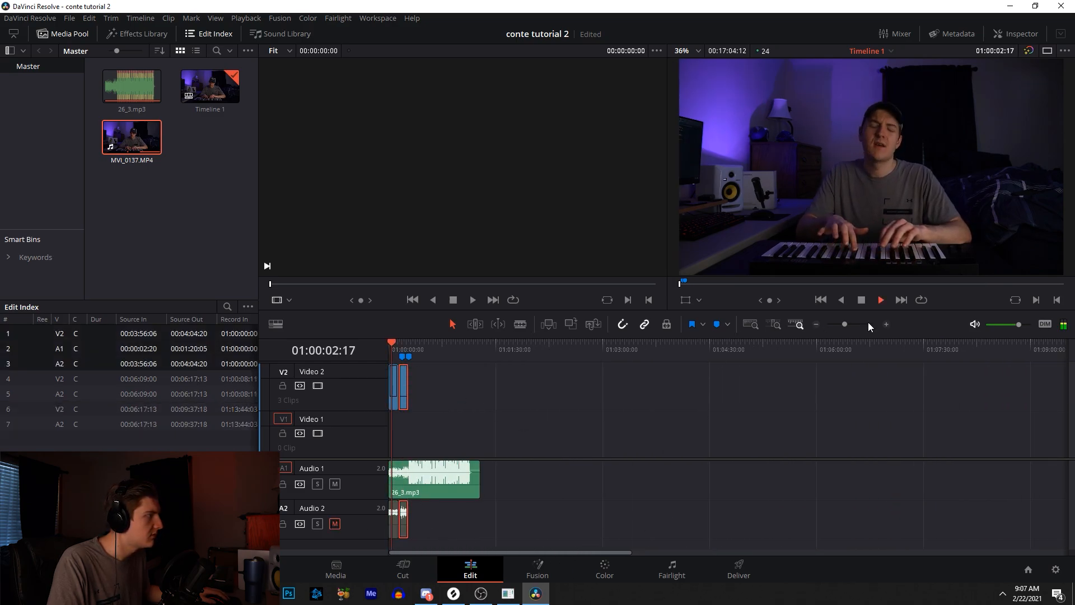
click(885, 324)
click(886, 325)
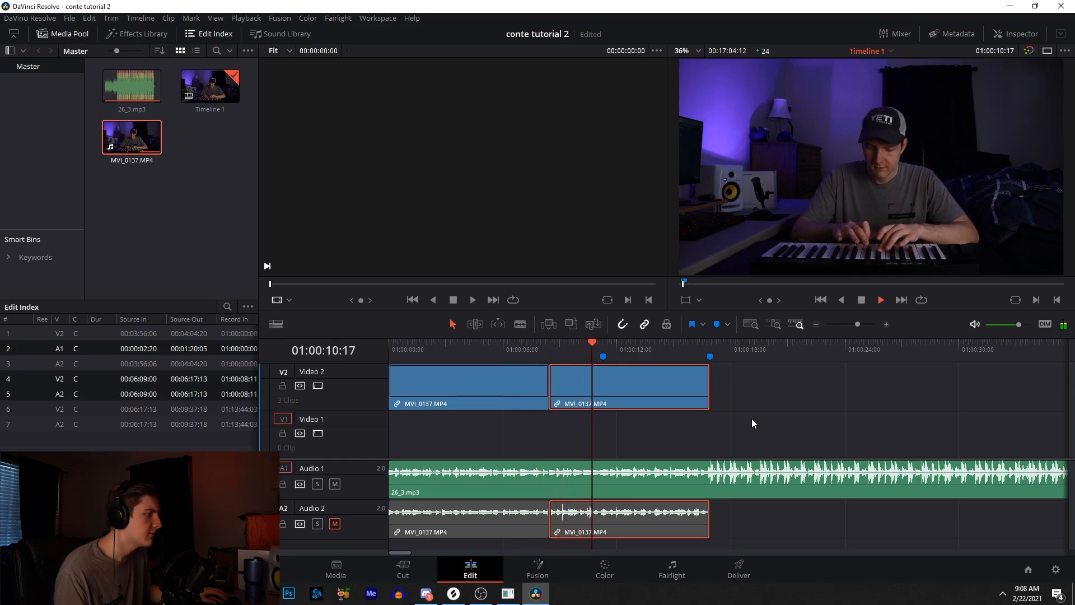
key(space)
drag(633, 391, 695, 395)
key(ctrl+z)
key(ctrl+z)
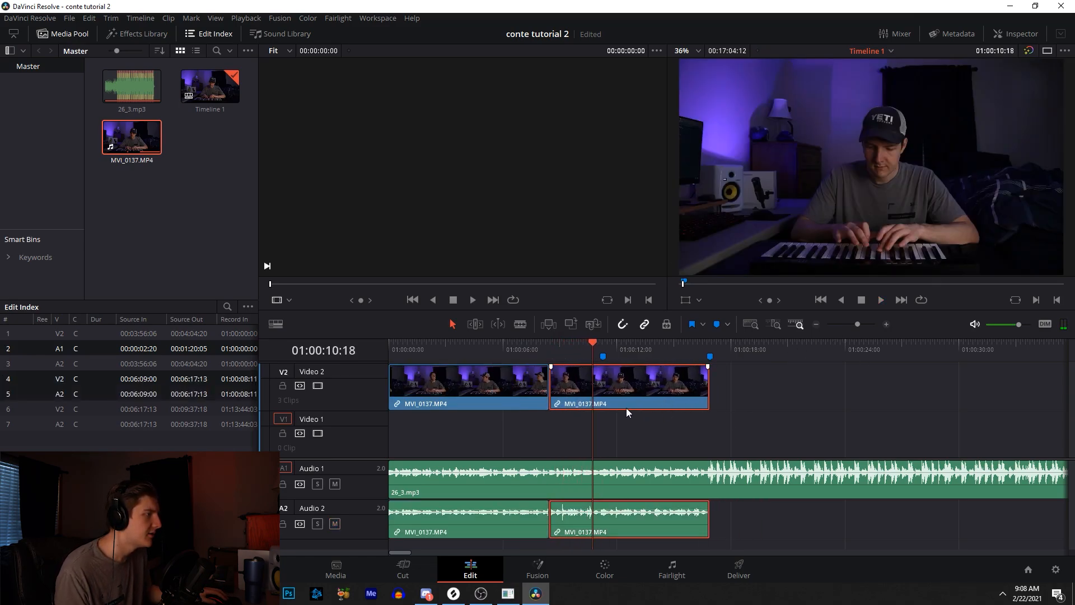
key(ctrl+z)
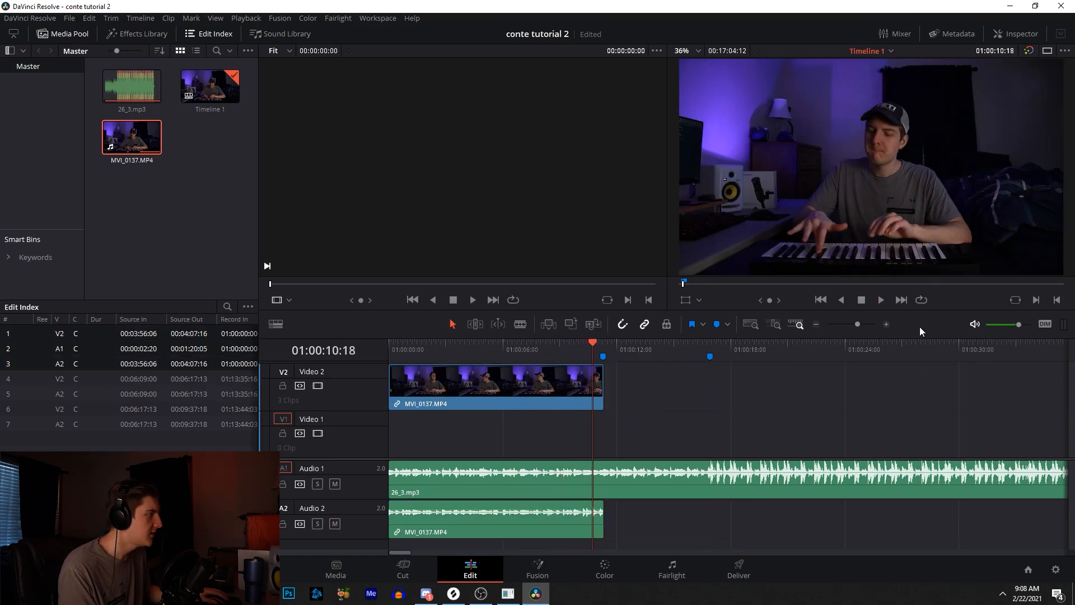
- Move the remaining clip segment to directly follow the first clip at the timeline start and play it
click(817, 324)
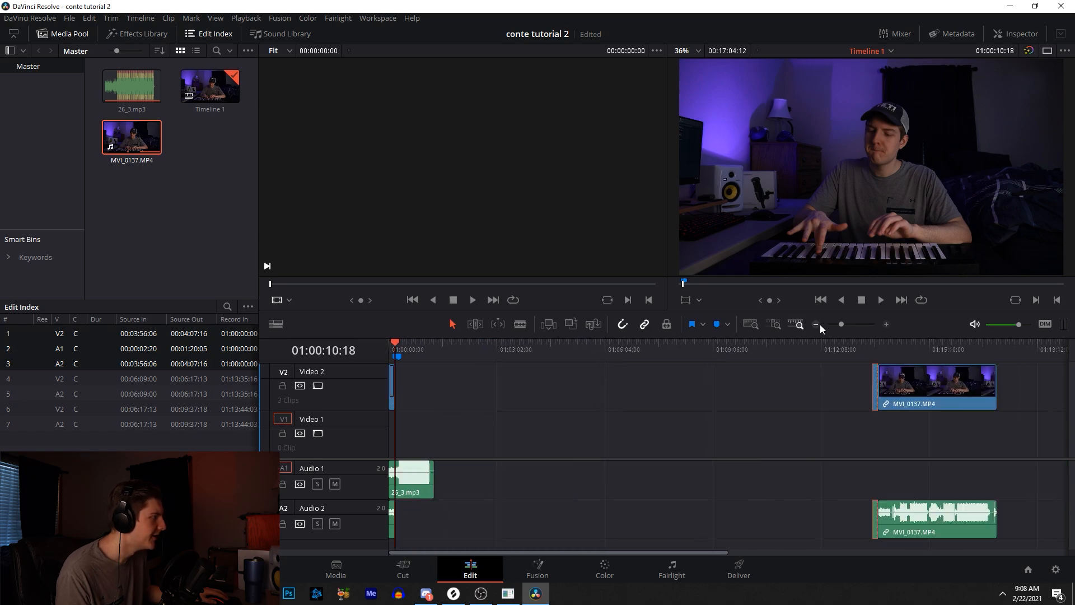
drag(878, 386, 405, 389)
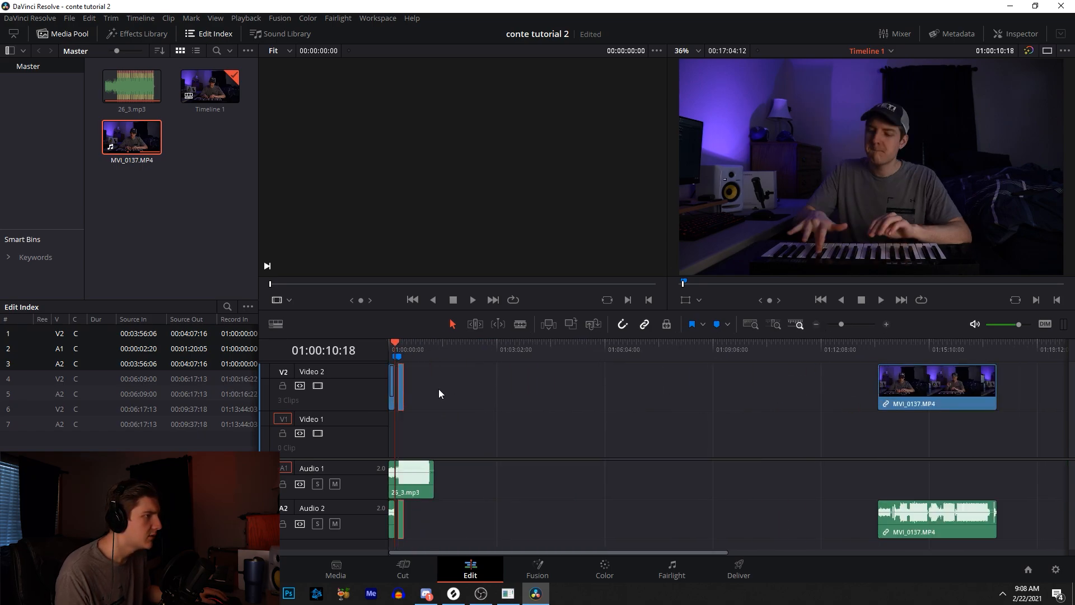
click(886, 324)
click(886, 324)
click(886, 324)
drag(1003, 400, 792, 399)
drag(729, 343, 197, 379)
key(space)
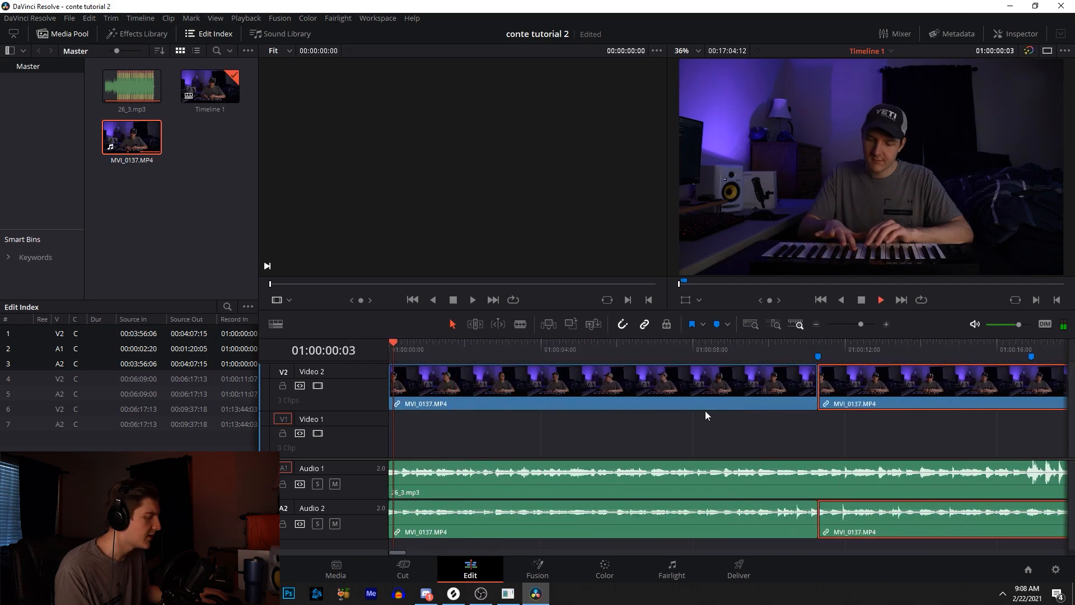
- Mute the clip's audio track and jump the playhead to the next marker at 01:00:16:22
click(340, 525)
click(816, 324)
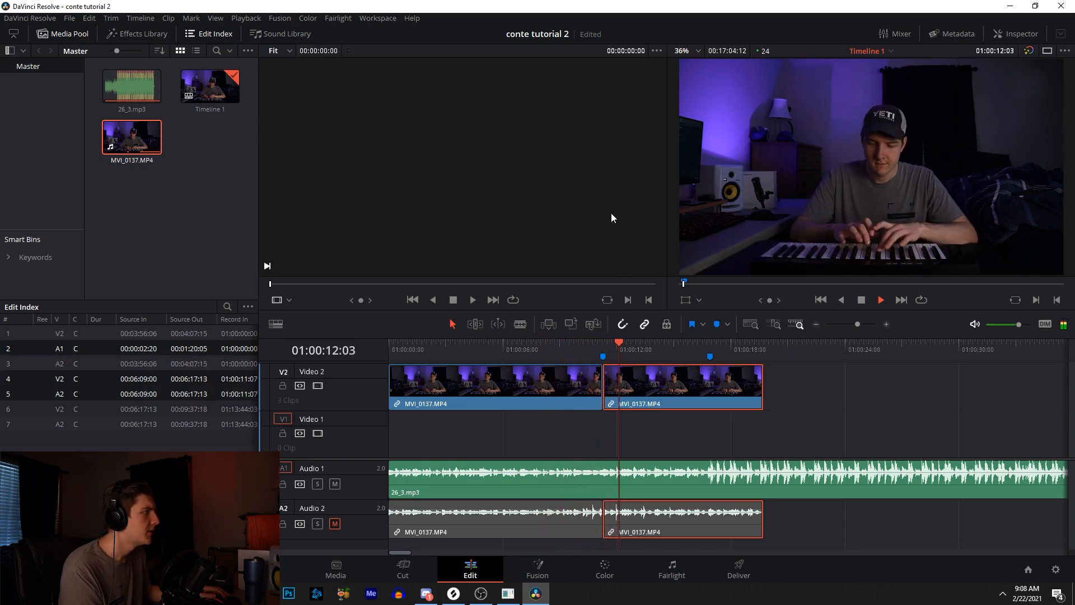
key(shift+Down)
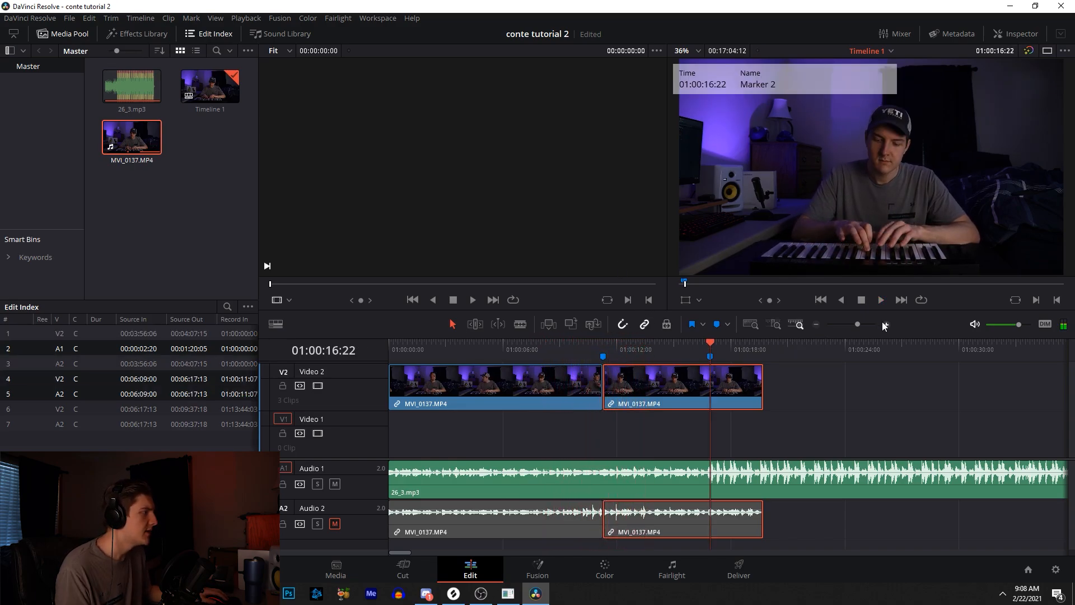
click(884, 323)
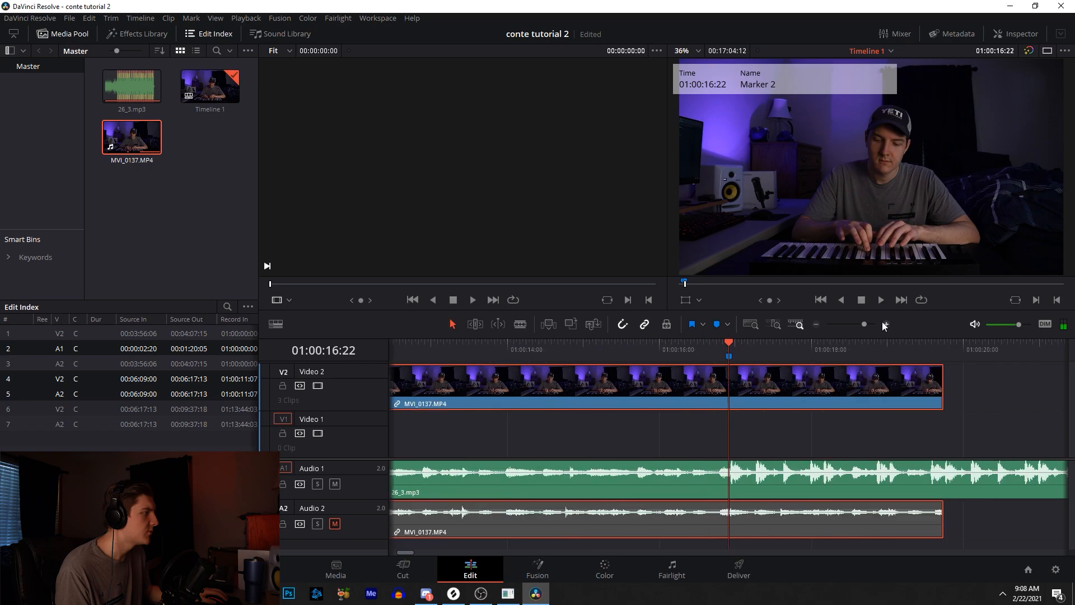
- Blade the video clip at the marker and delete the segment after the cut
click(518, 325)
click(730, 395)
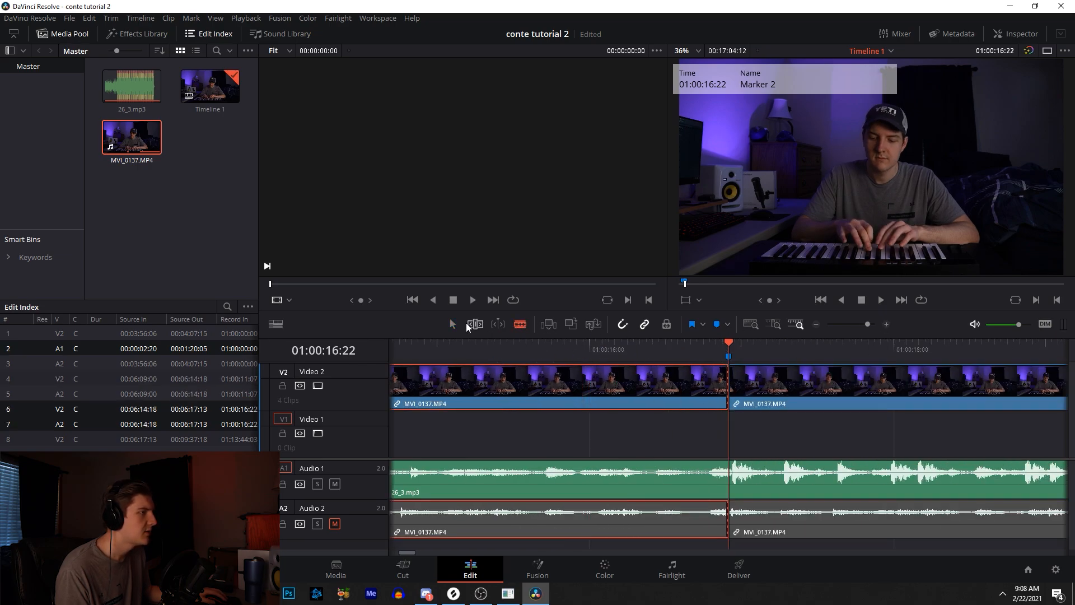
click(775, 386)
key(Delete)
drag(867, 324, 837, 323)
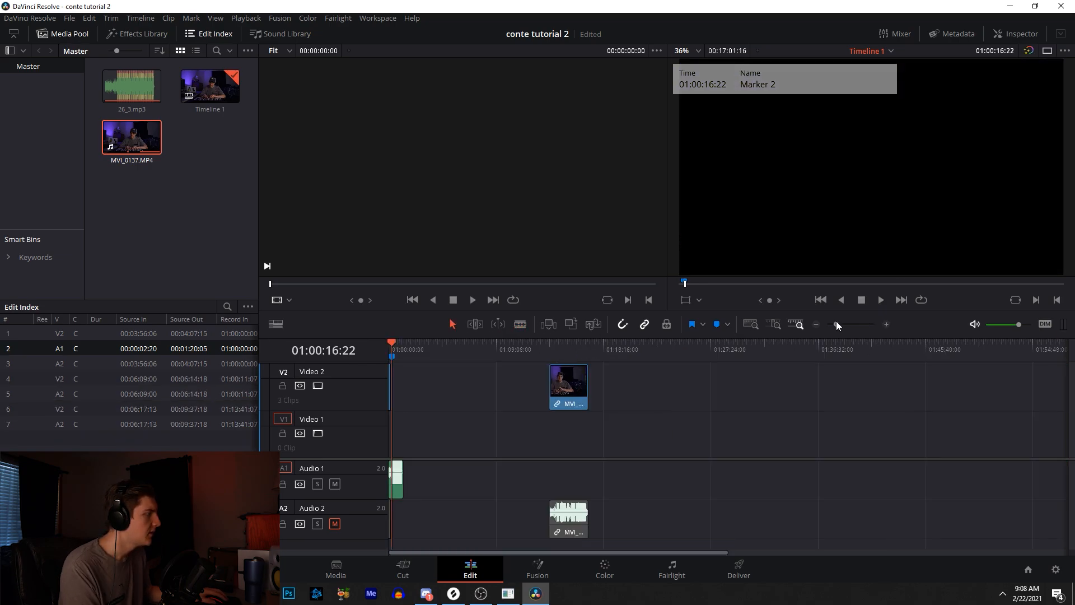
- Split the far clip at 01:14:17:20 and delete the segment before the cut
click(567, 374)
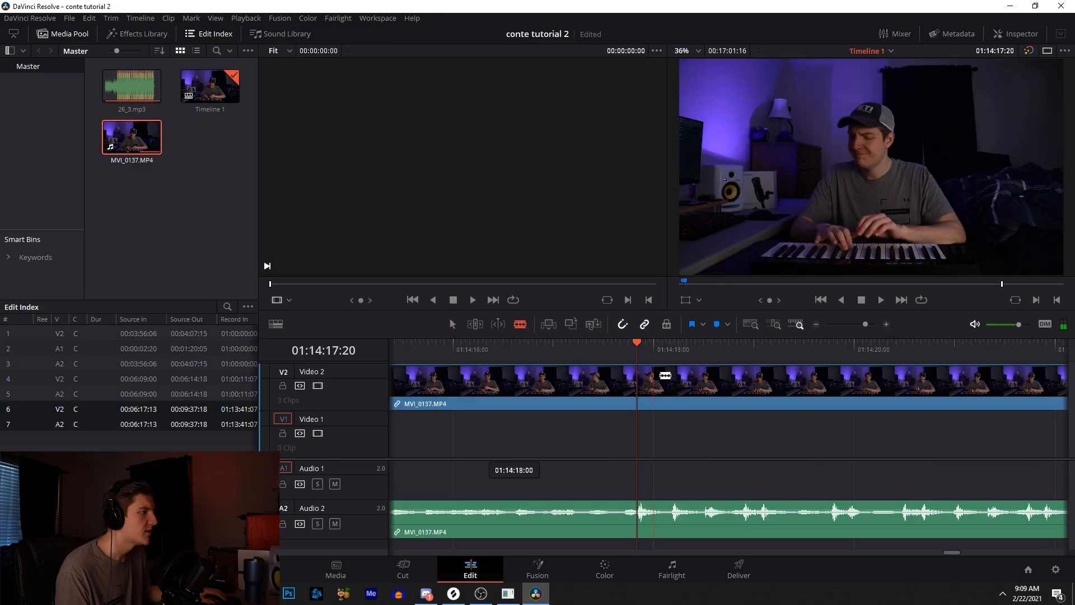
click(639, 379)
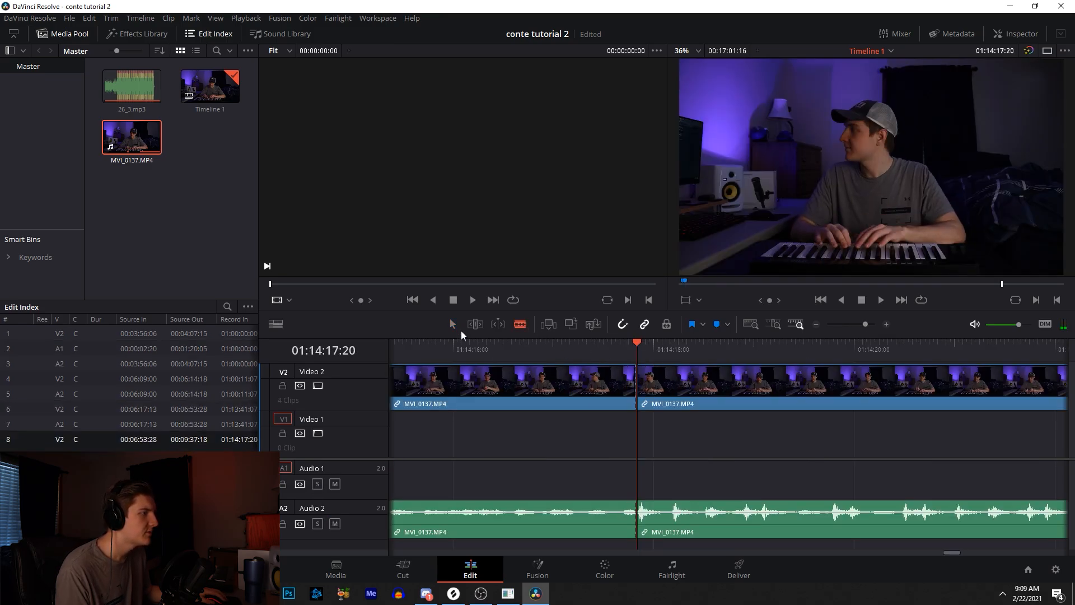
click(482, 377)
key(Delete)
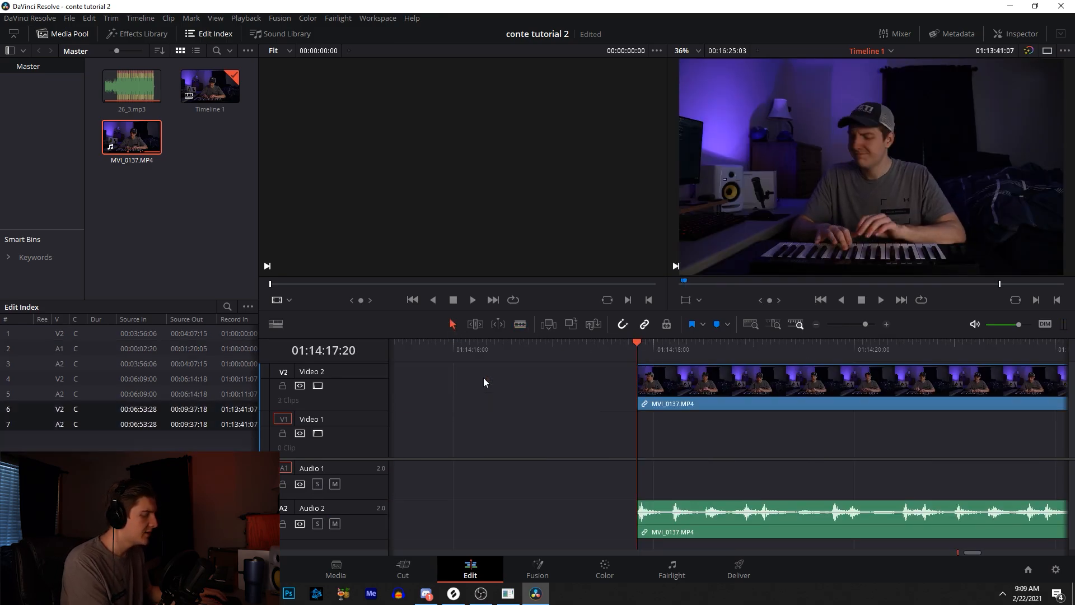
- Move the trimmed clip to directly follow the existing clips at the start of the timeline
drag(856, 324, 837, 327)
drag(641, 385, 433, 387)
click(400, 355)
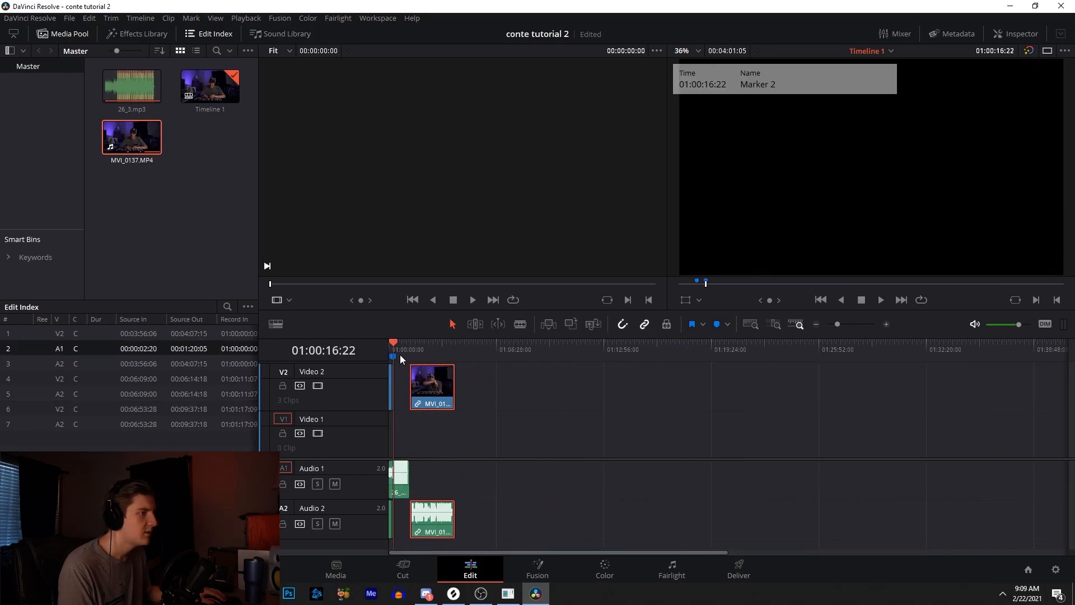
click(886, 325)
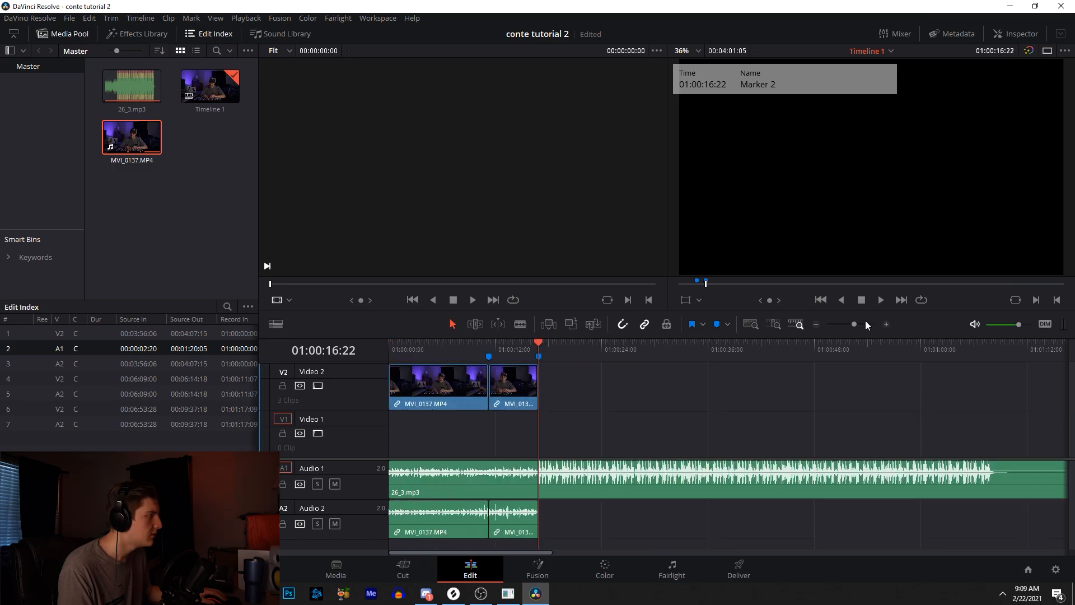
drag(854, 324, 851, 324)
drag(885, 378, 539, 390)
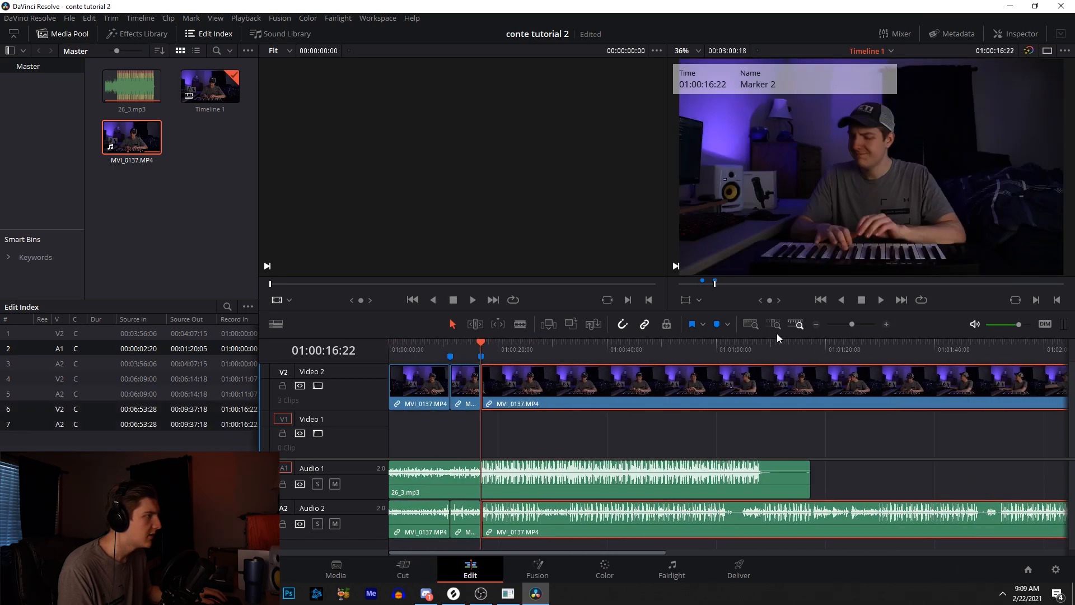
- Play the new clip, split it at 01:00:22:14 and delete the remainder after the cut
click(886, 324)
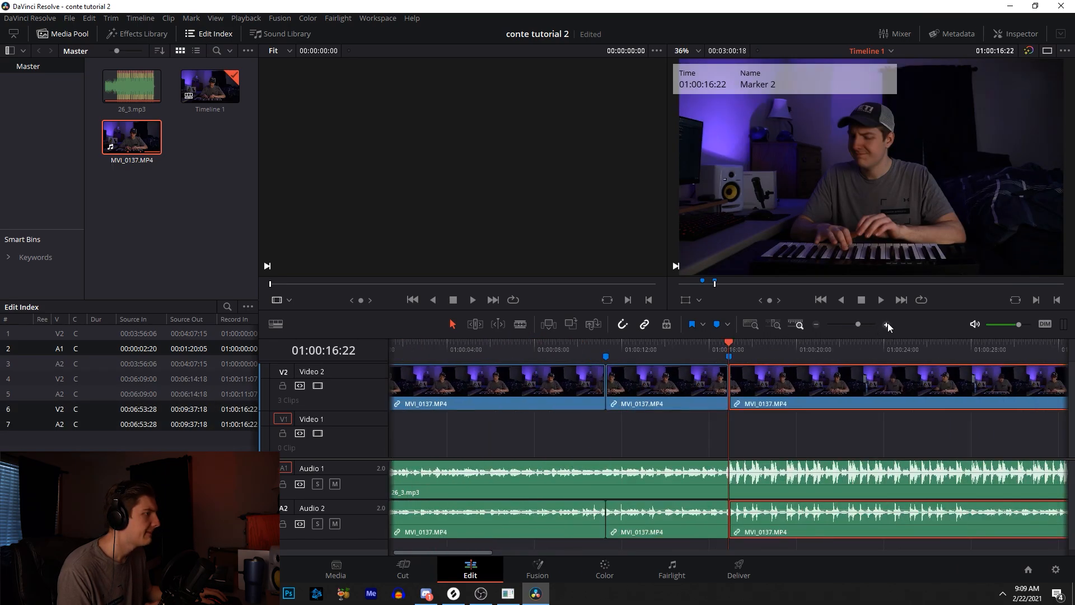
key(space)
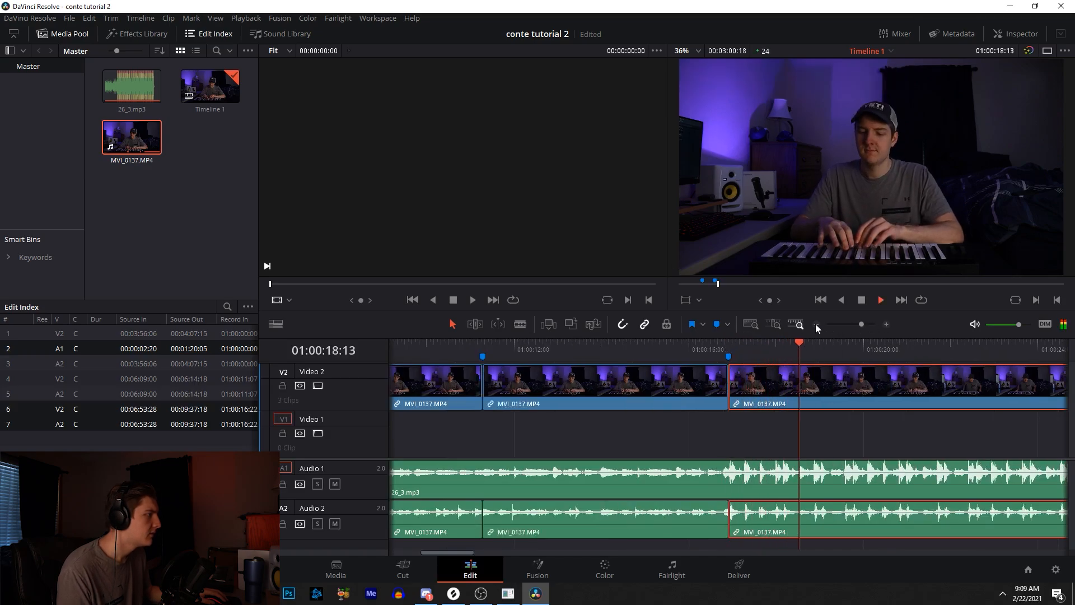
click(815, 324)
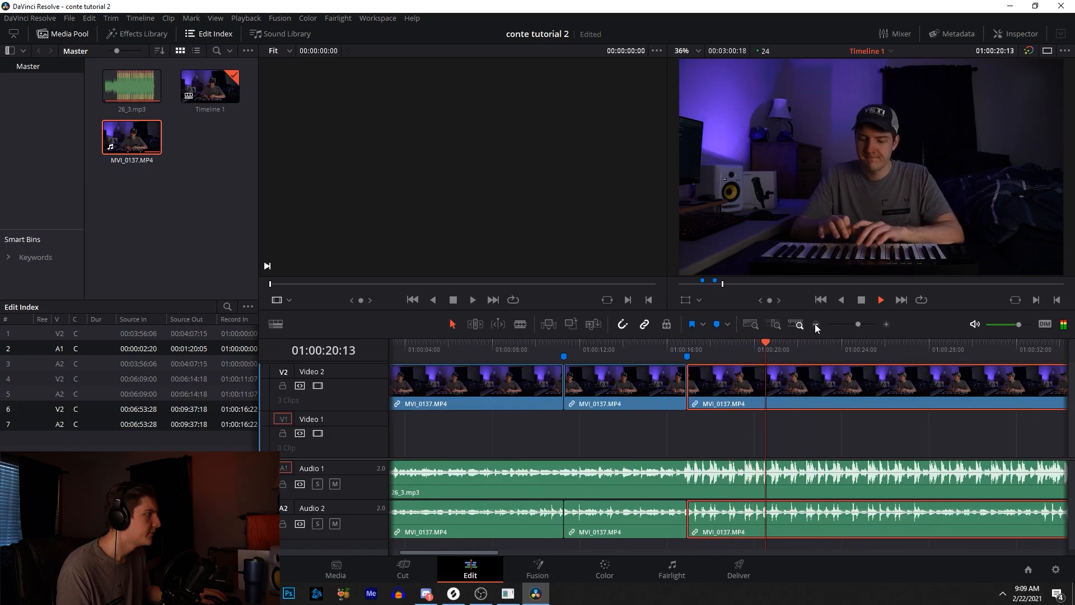
click(886, 324)
key(space)
key(ctrl+b)
key(Delete)
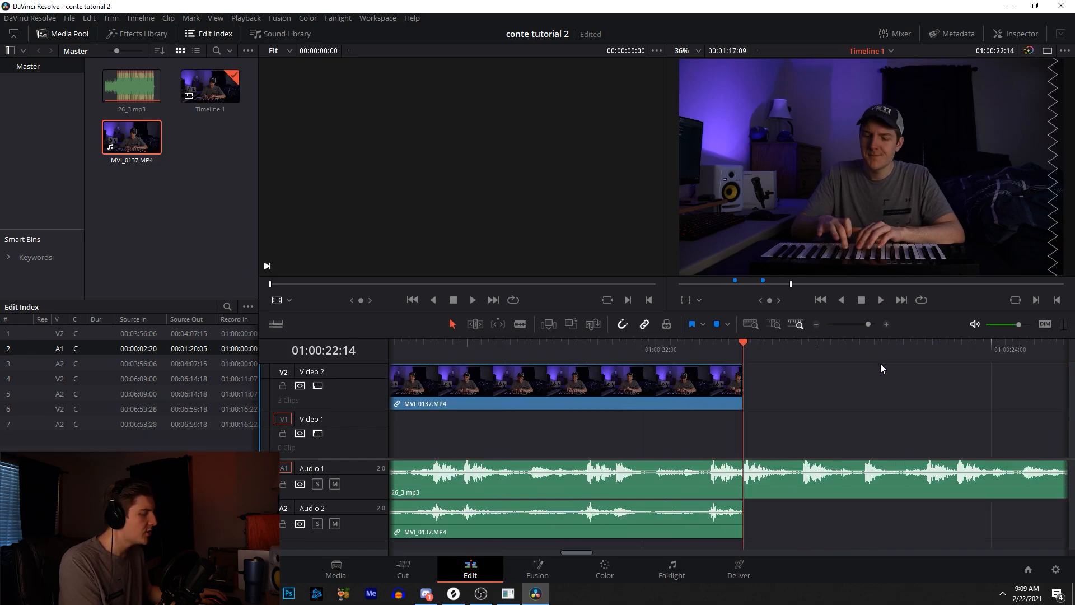
- Return the playhead to the timeline start and mute the clip's audio track
click(850, 324)
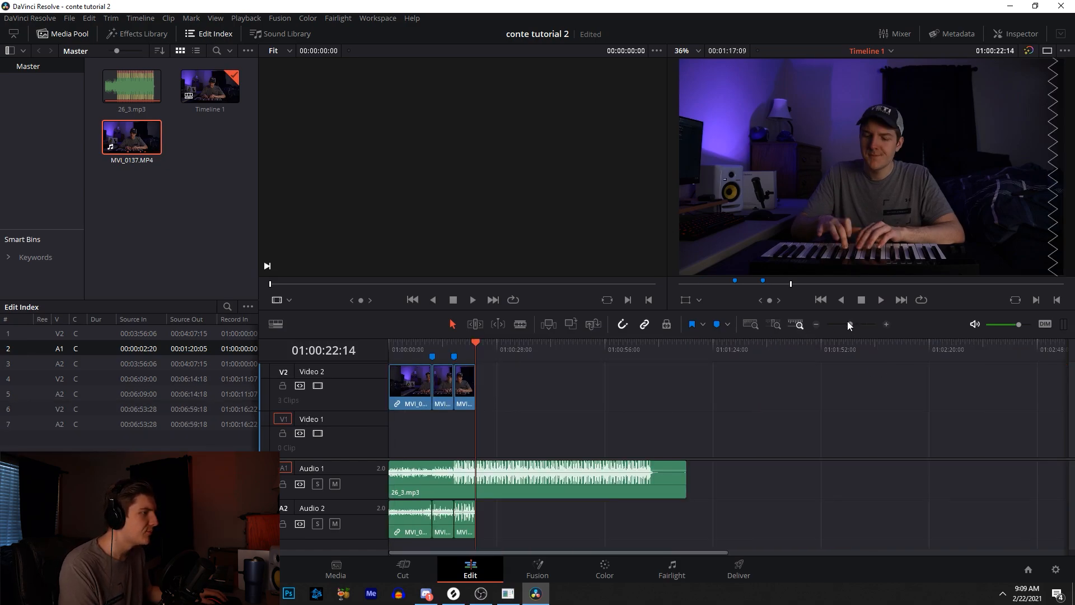
key(Home)
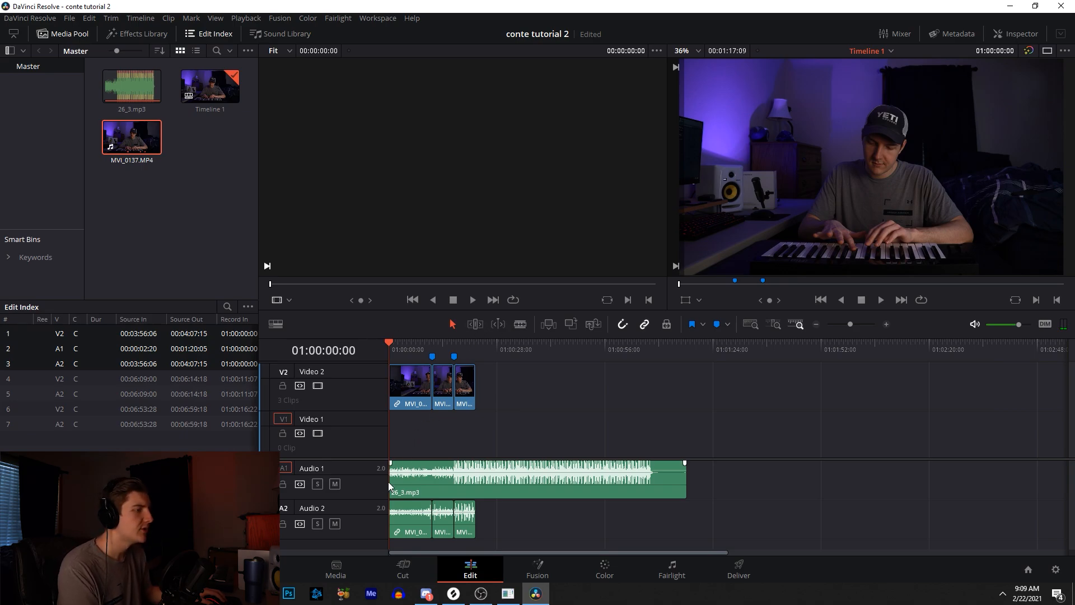
click(335, 523)
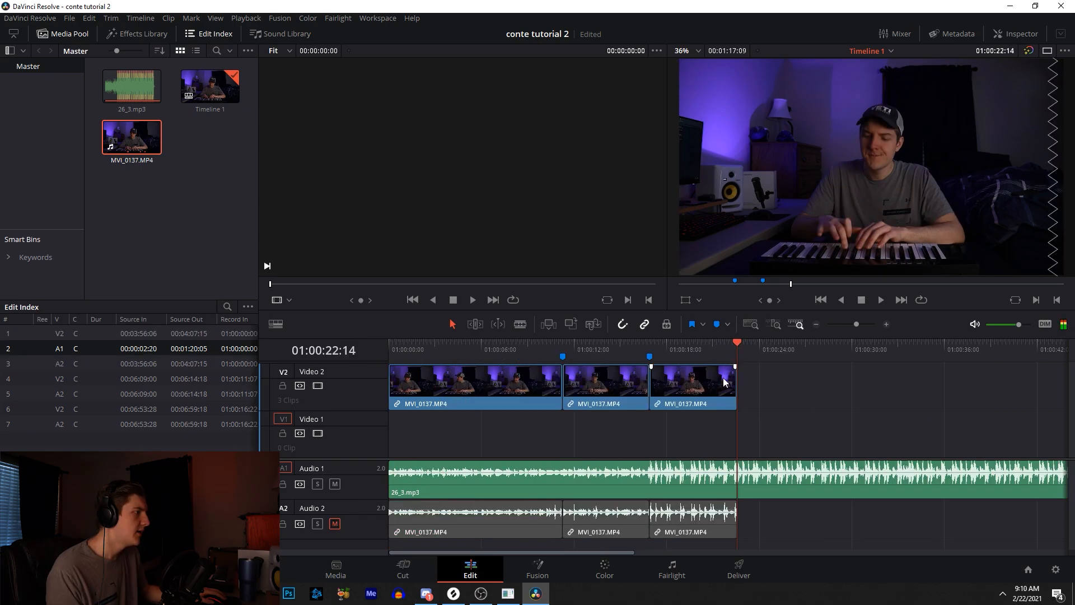
- Paste the copied clip segment twice after the last clip and play the extended sequence
click(723, 386)
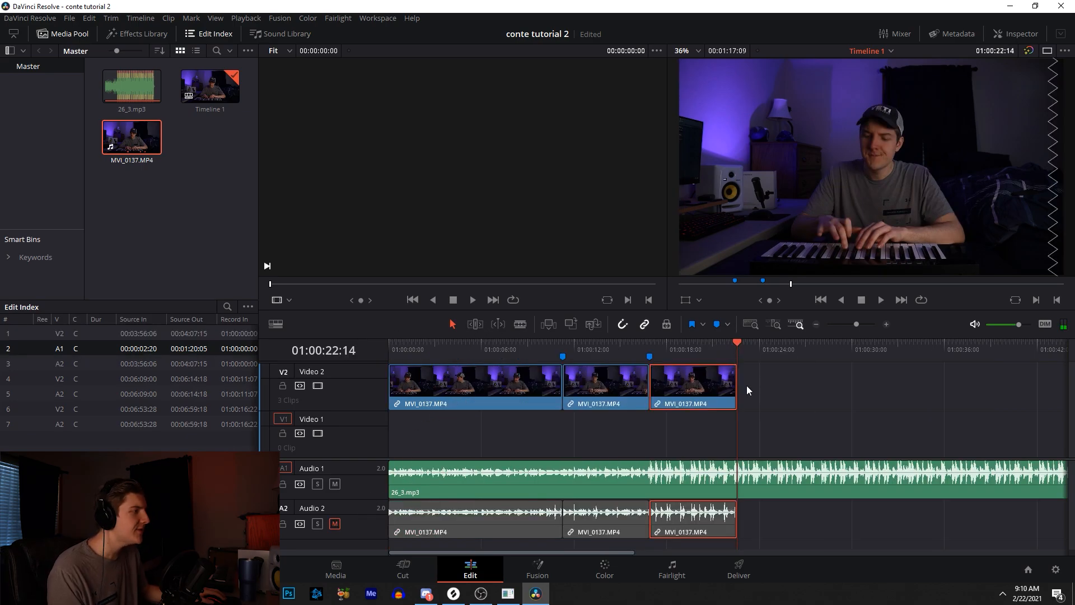
key(ctrl+v)
drag(740, 355, 649, 346)
key(ctrl+v)
key(space)
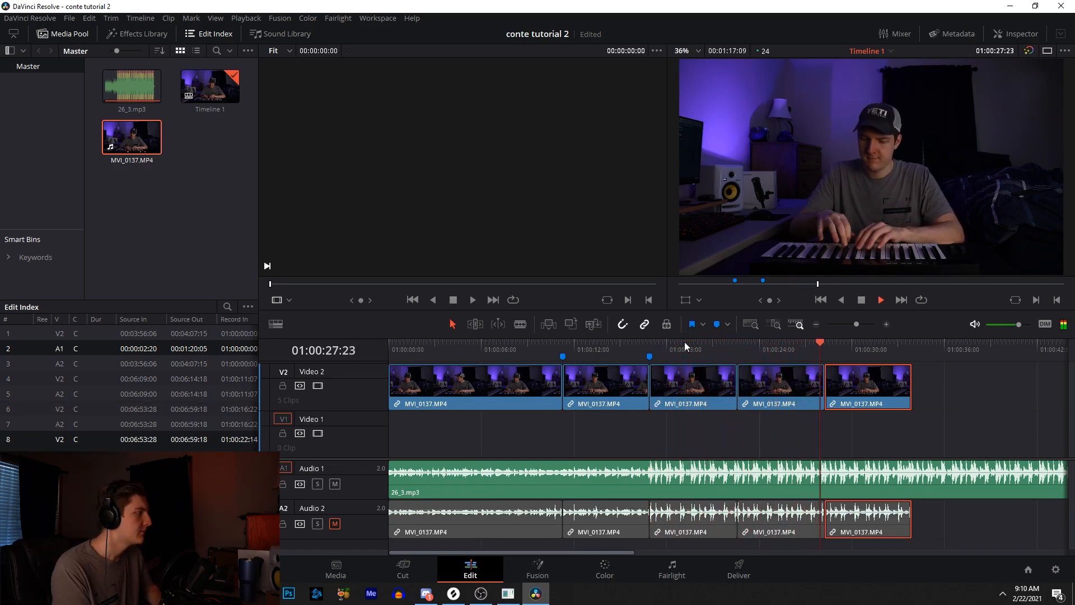
- Cut the music track at the end of the last video clip and delete the remainder
click(920, 483)
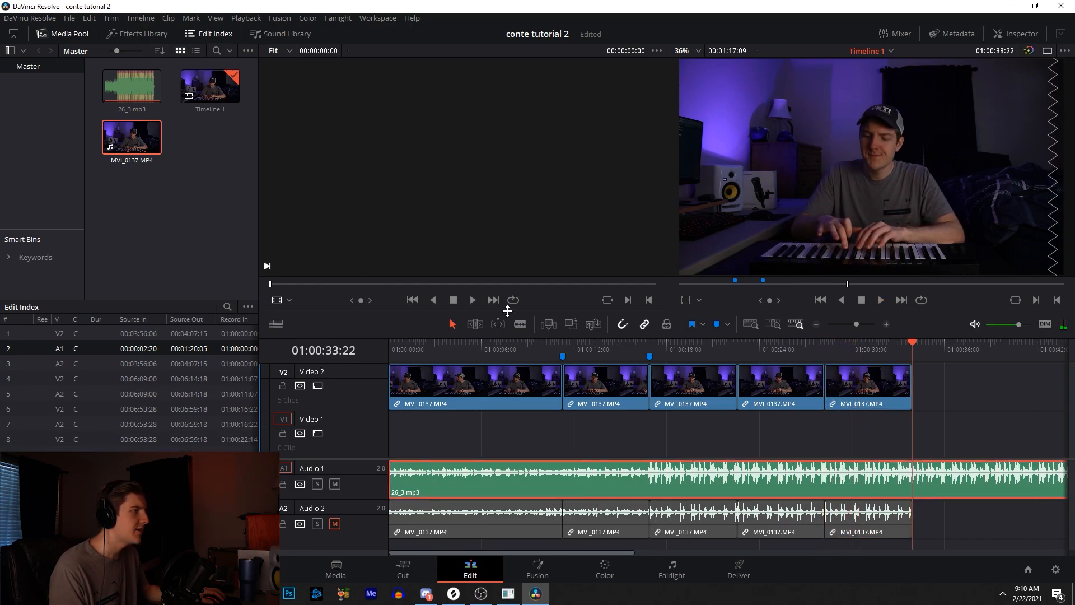
click(520, 325)
click(912, 482)
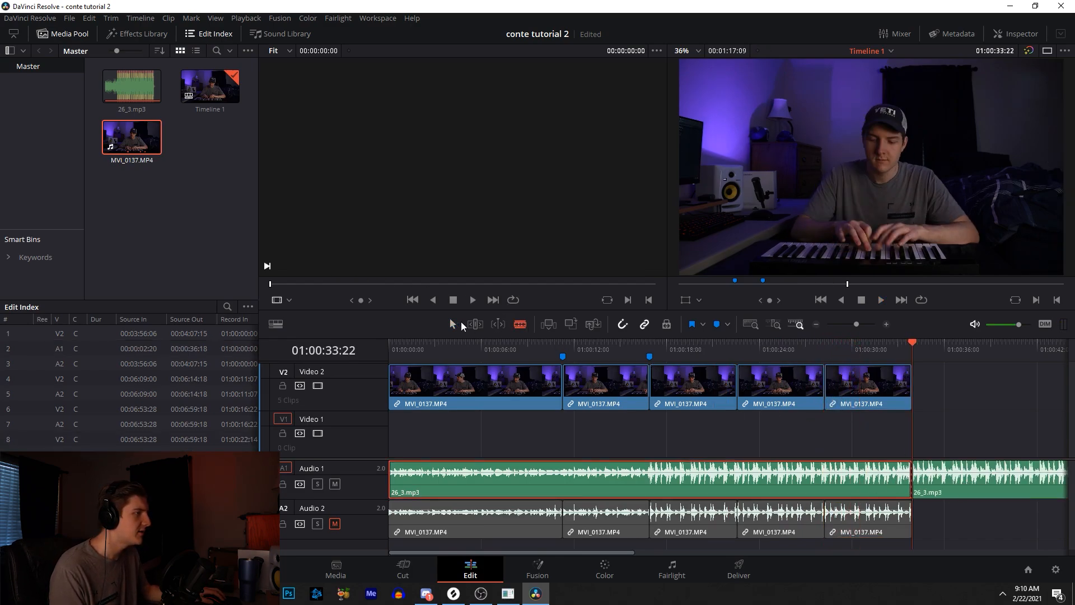
click(941, 474)
key(Delete)
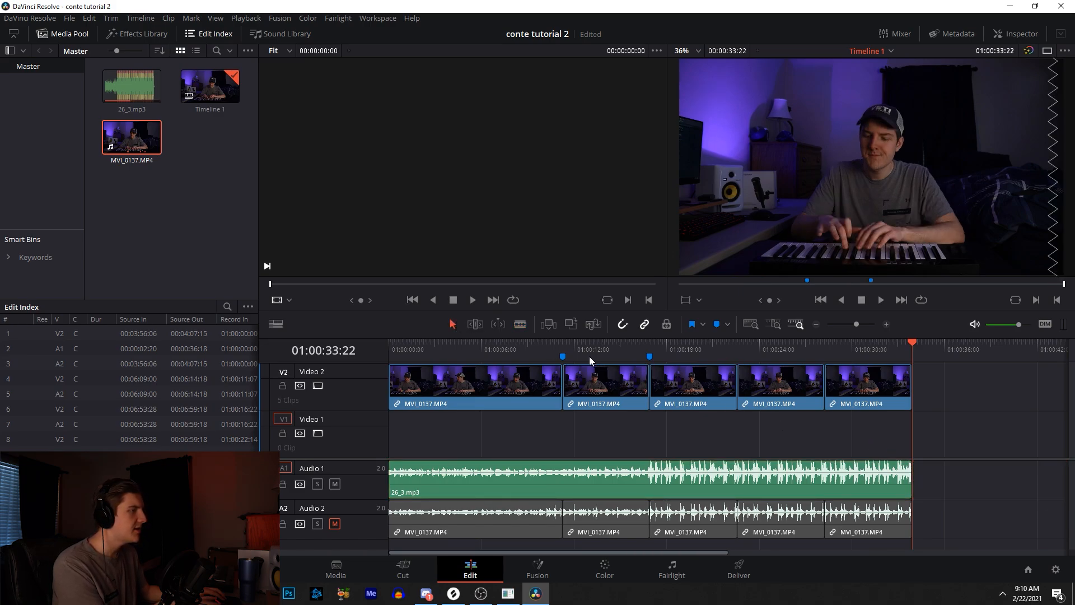
- Open the timeline settings for Timeline 1 from the media pool
drag(589, 353, 690, 350)
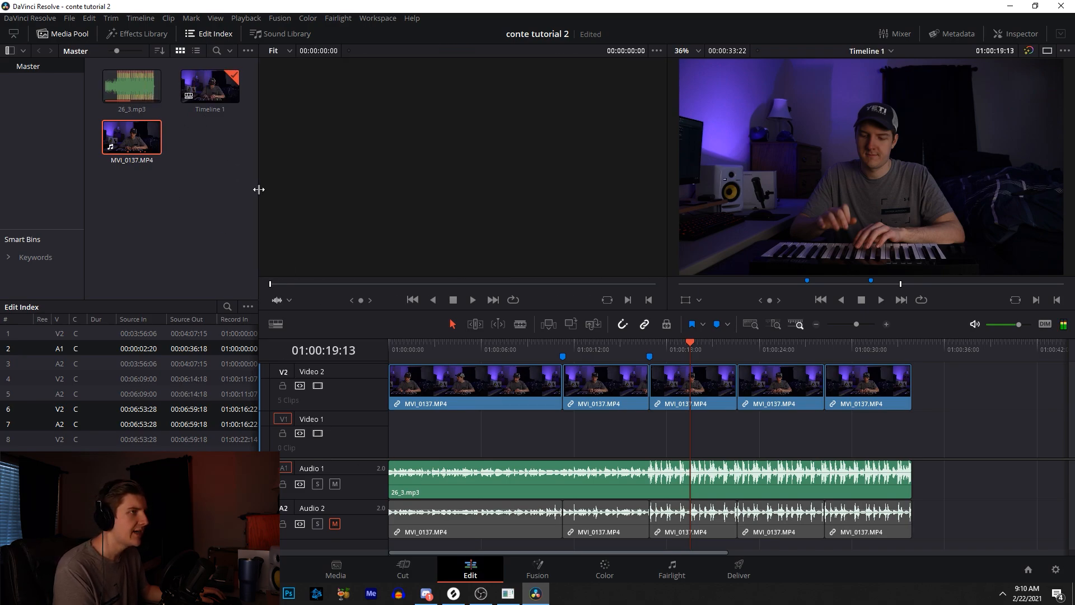
click(229, 100)
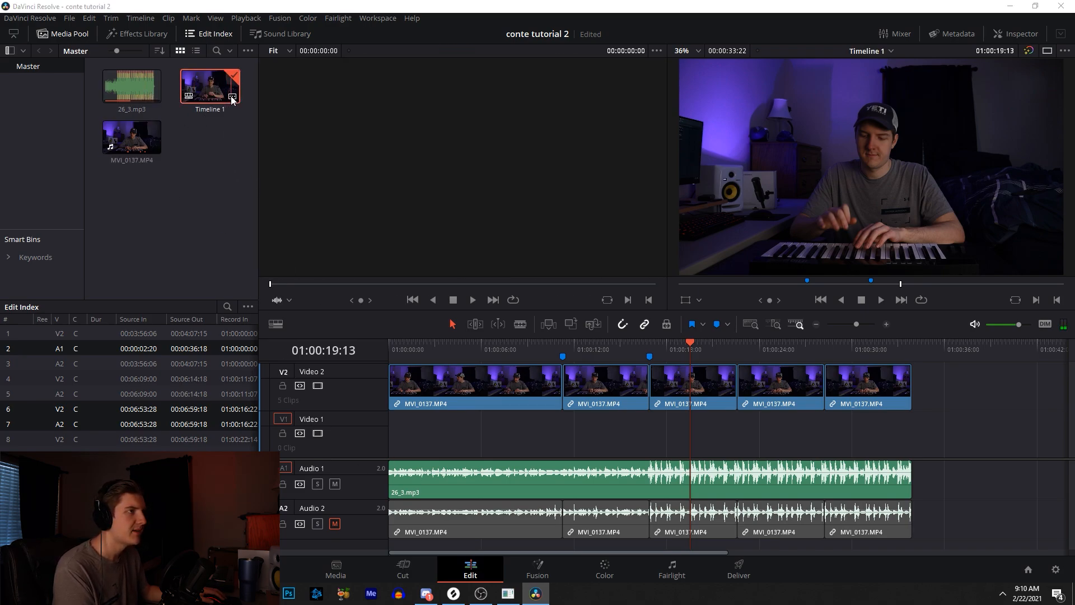
right_click(198, 94)
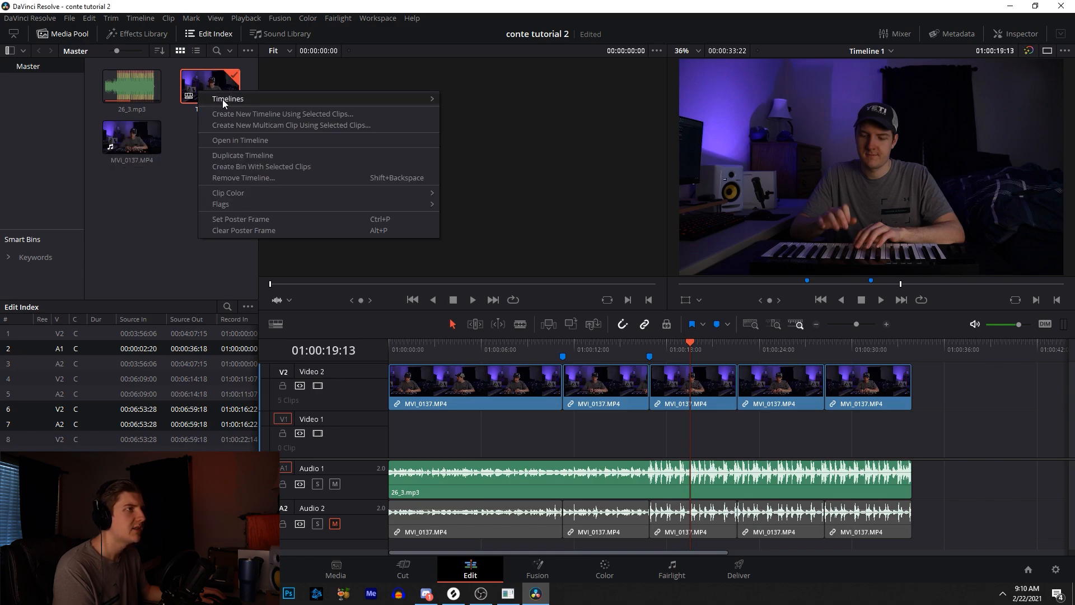
mouse_move(224, 102)
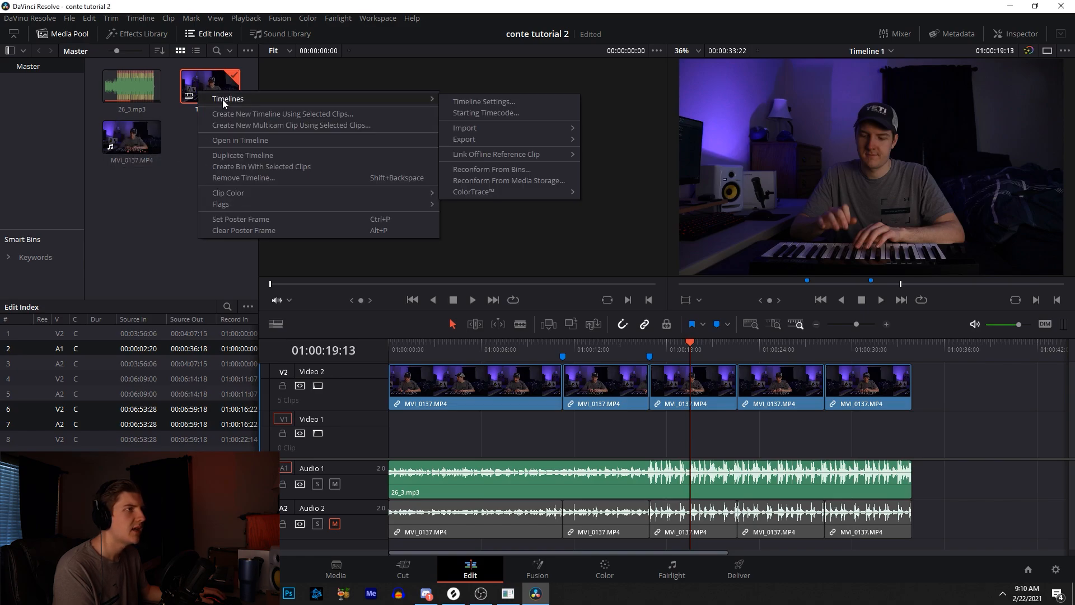
click(469, 104)
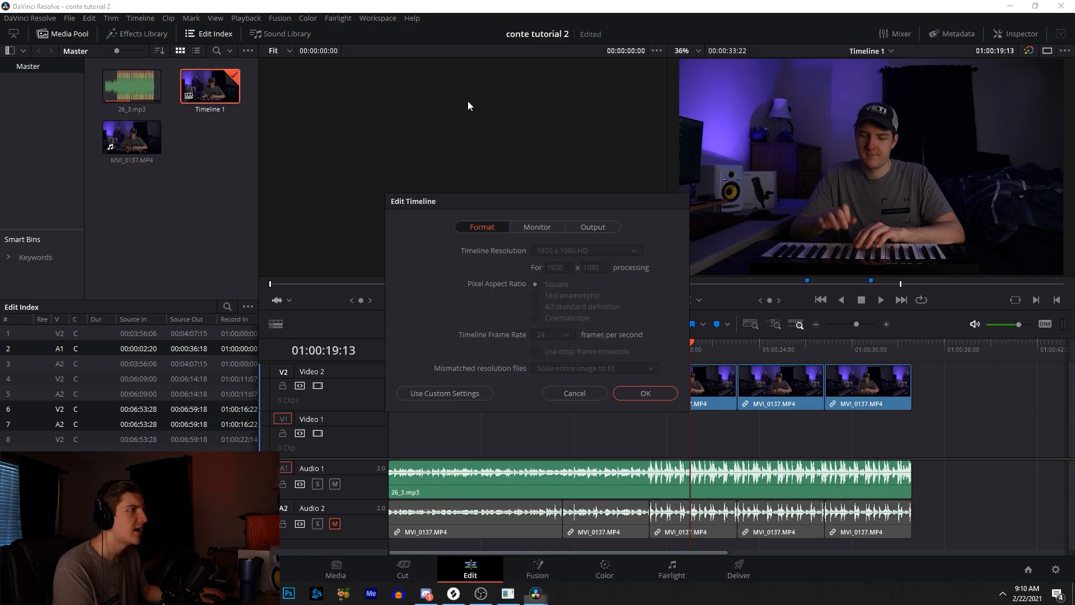
- Switch the timeline to custom settings and set a vertical 1080 x 1920 resolution
click(470, 392)
click(573, 251)
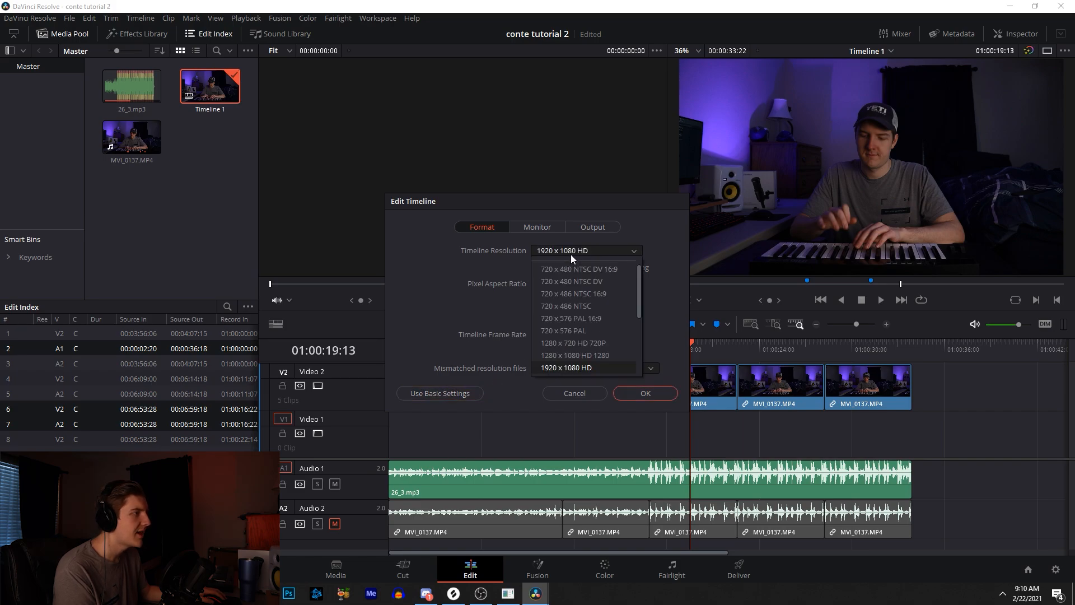
click(648, 241)
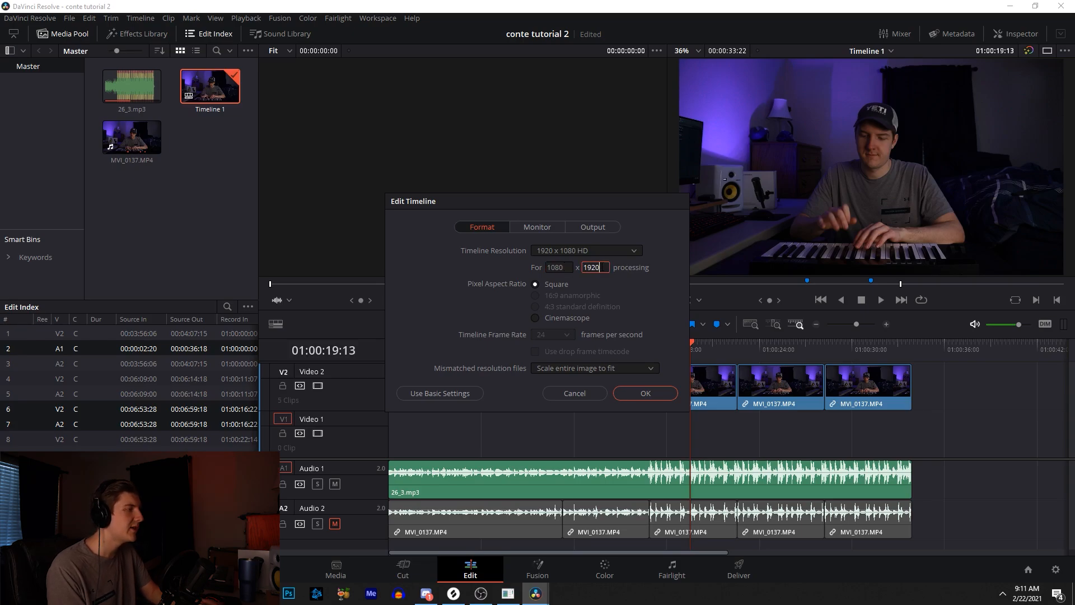
key(Return)
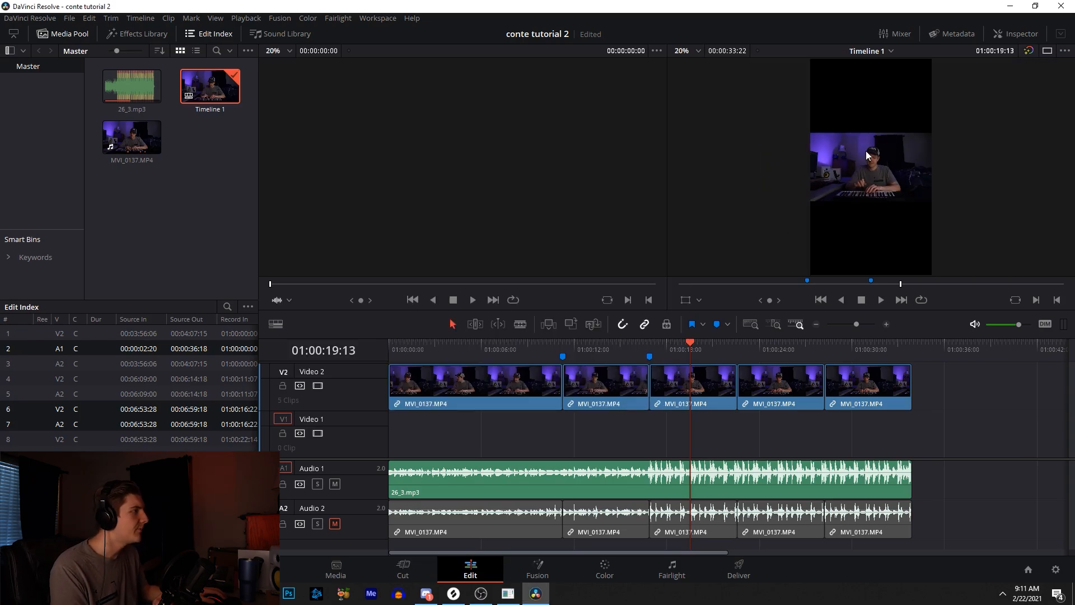
- Zoom the first clip to 3.33 and shift its X position to -46 to fill the vertical frame
click(887, 325)
click(887, 325)
drag(864, 325, 850, 325)
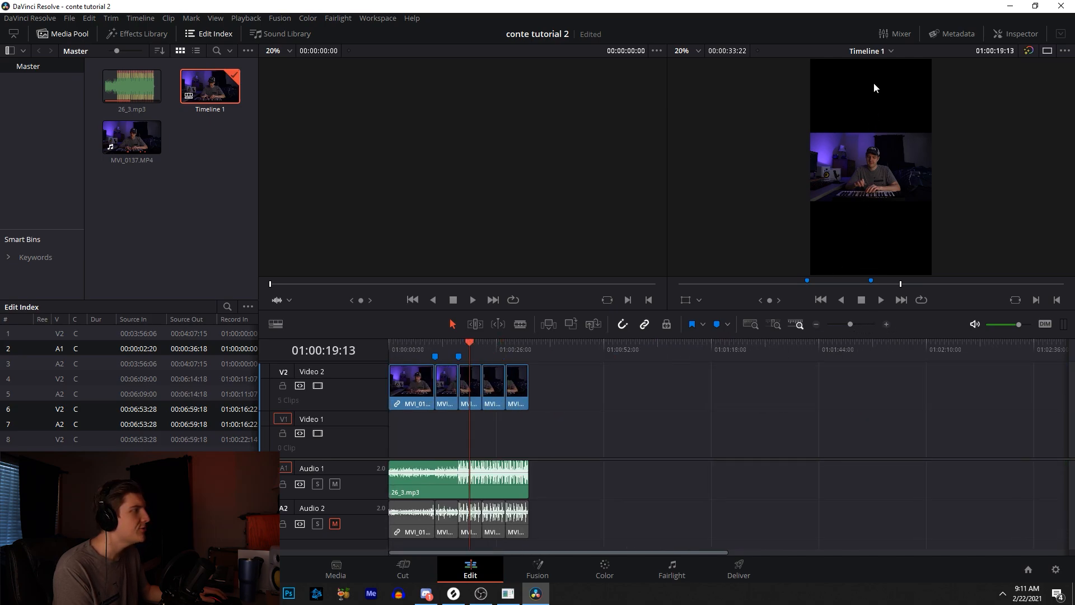
drag(472, 369, 423, 369)
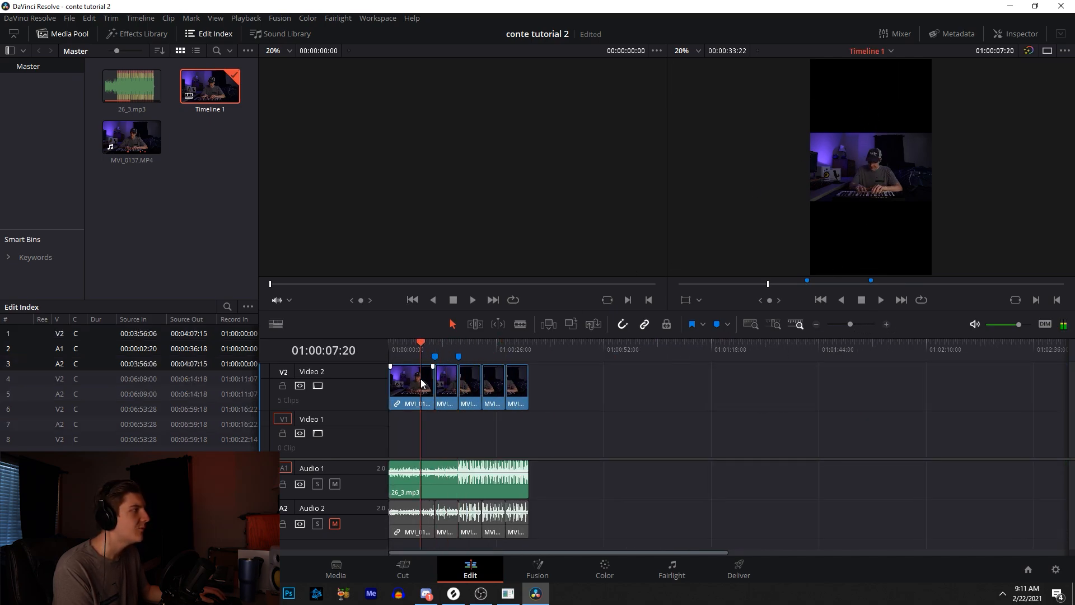
click(424, 380)
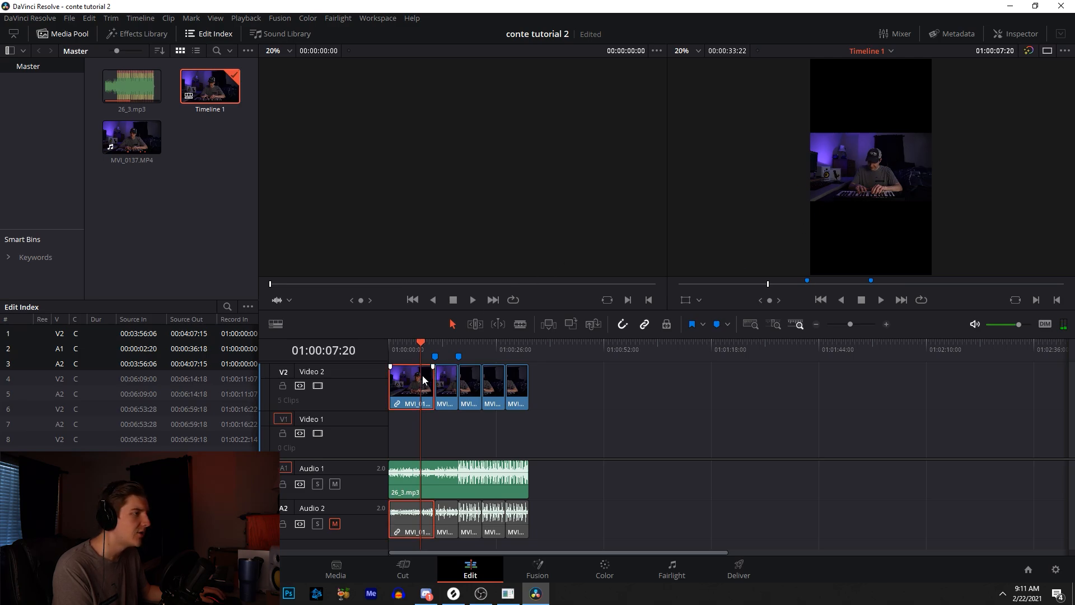
click(1012, 33)
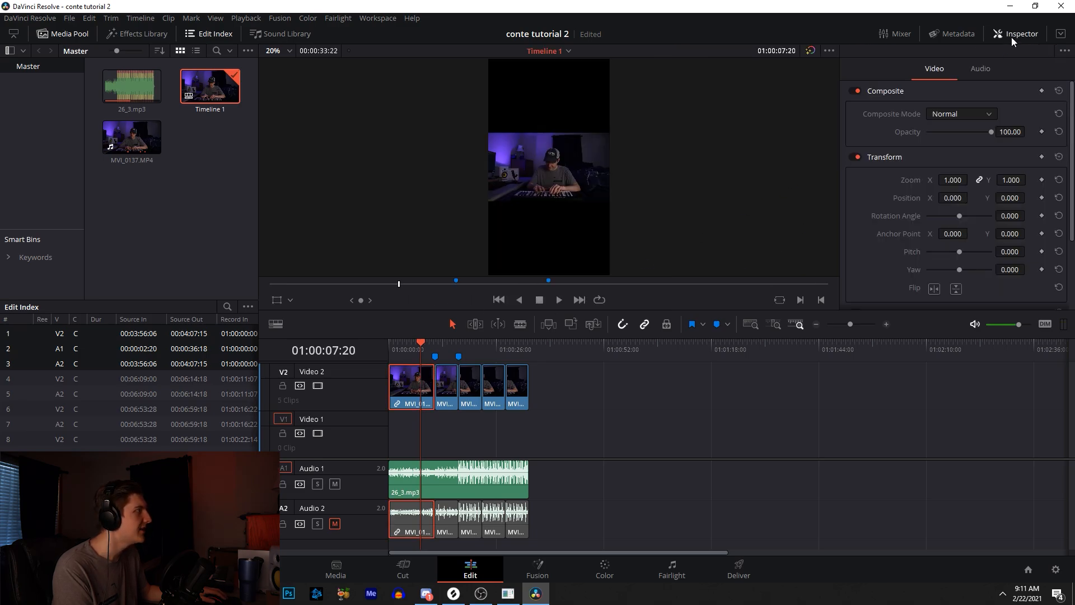
drag(946, 180, 951, 202)
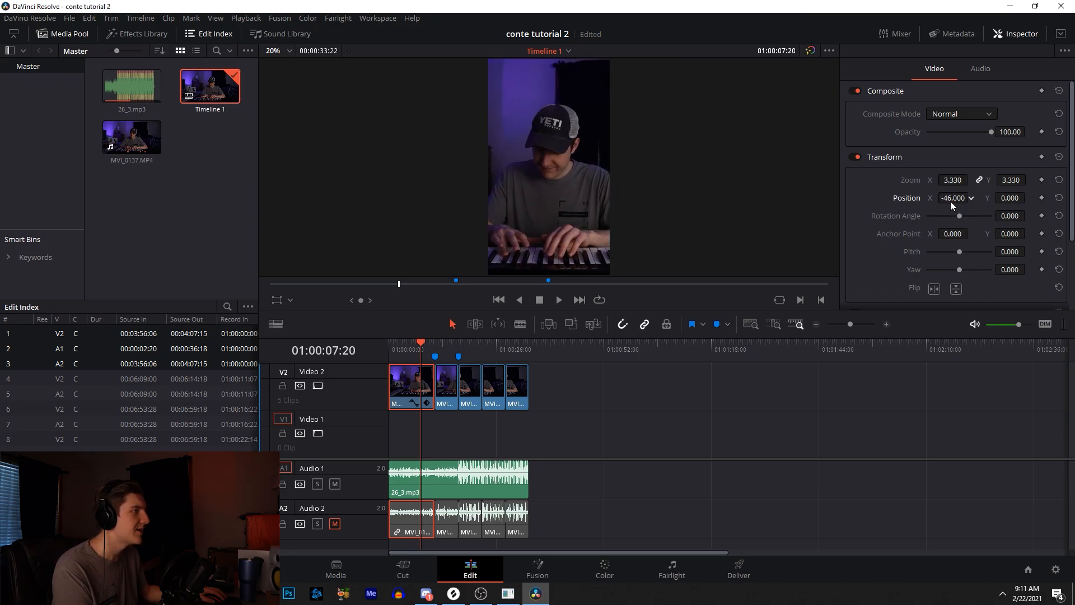
- Set the second clip's zoom to 3.33
click(434, 348)
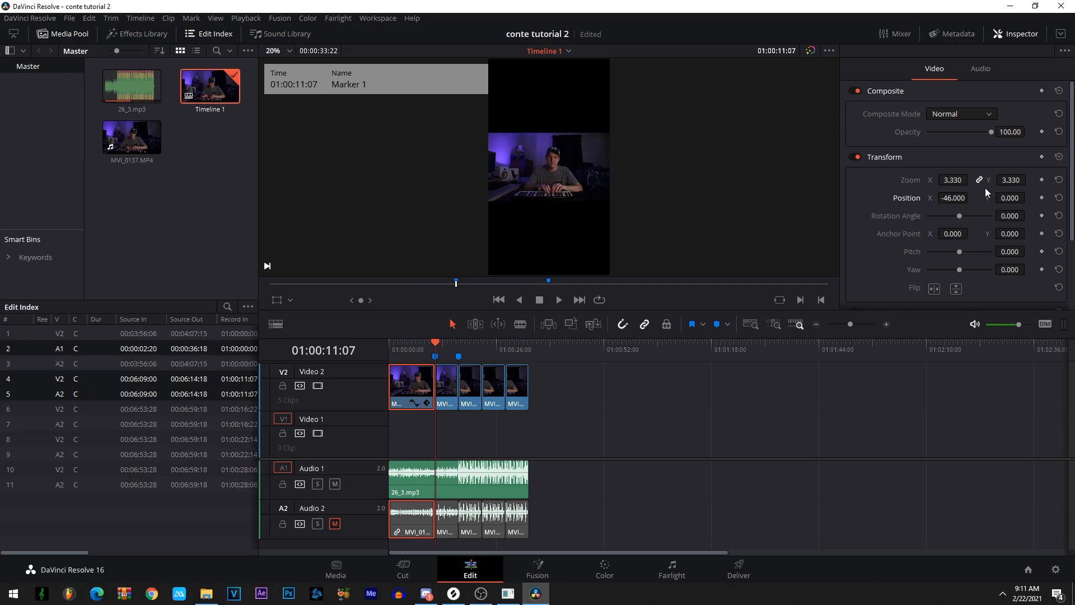
click(952, 180)
click(451, 386)
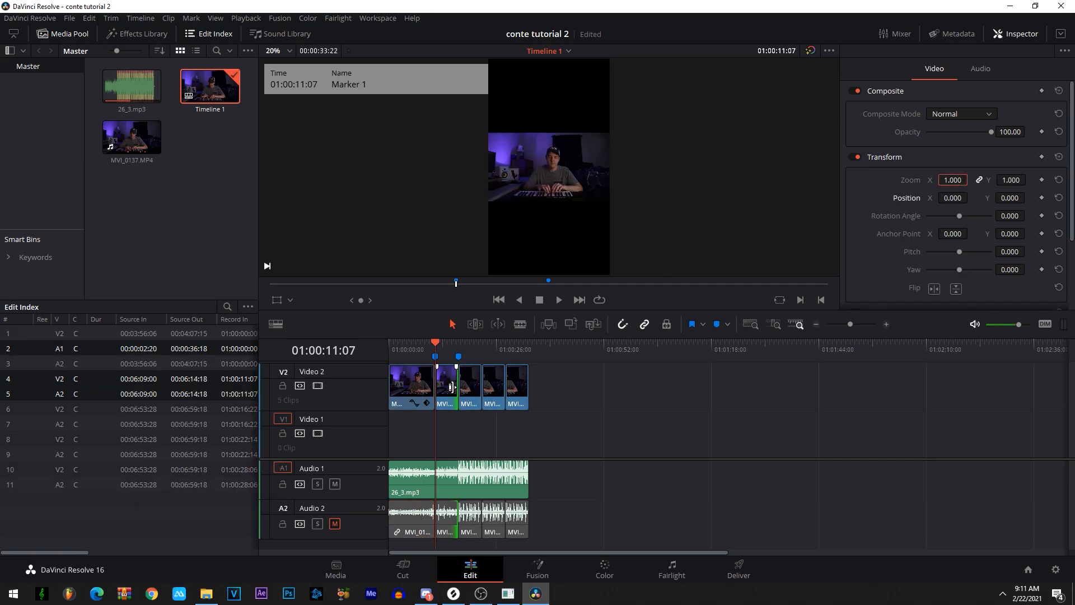
click(451, 390)
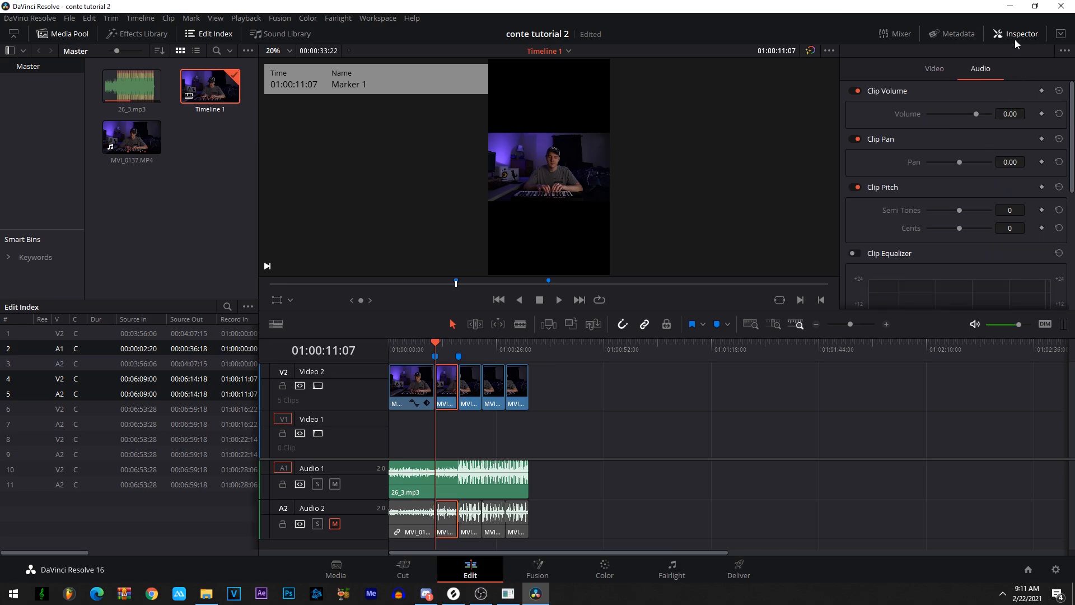
click(944, 69)
click(953, 180)
text(3.33)
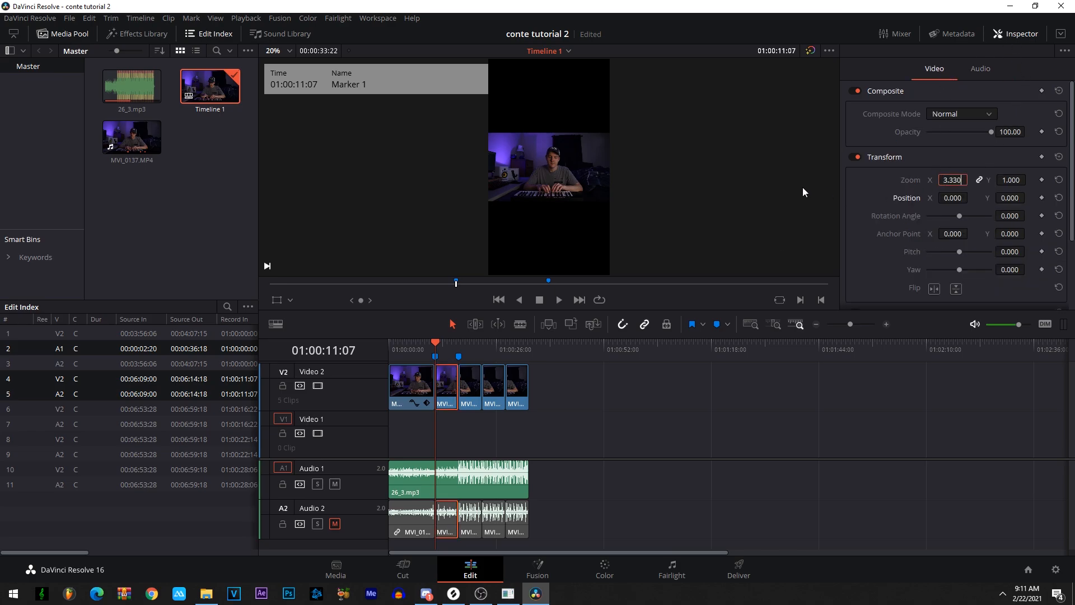
key(Return)
- Set the third clip's zoom to 3.330
click(434, 359)
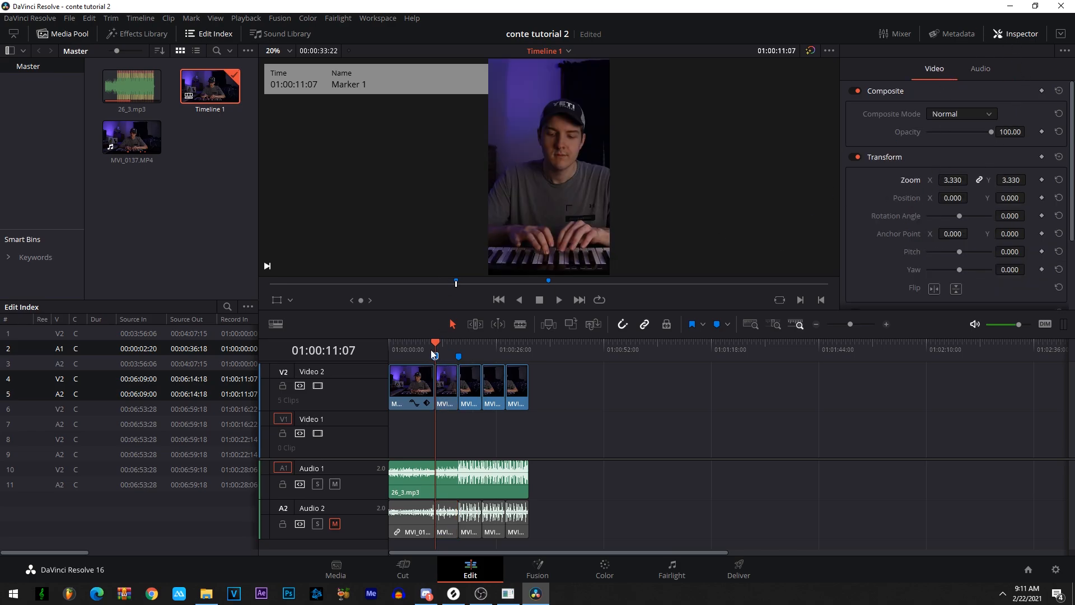
drag(436, 349, 449, 347)
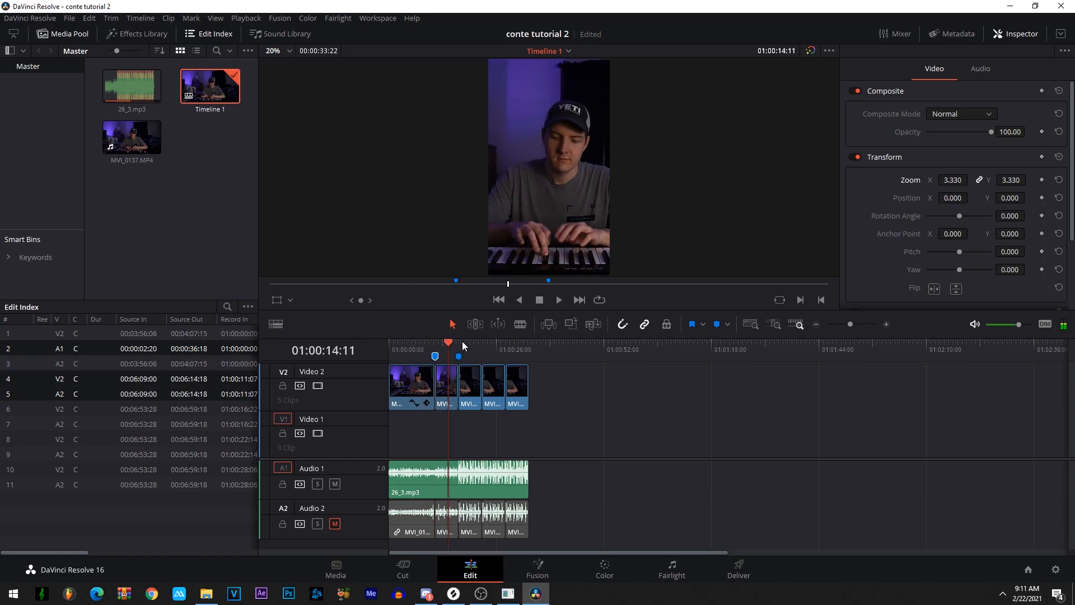
click(466, 348)
click(469, 350)
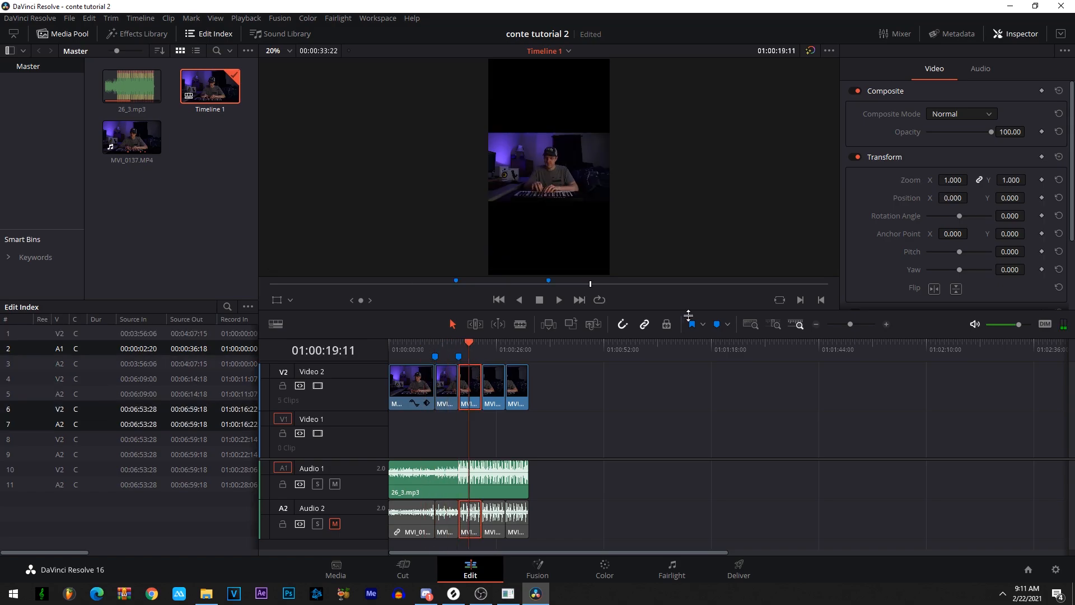
click(952, 180)
text(3.330)
- Set the fourth clip's zoom to 3.330
click(492, 383)
click(953, 180)
text(3.330)
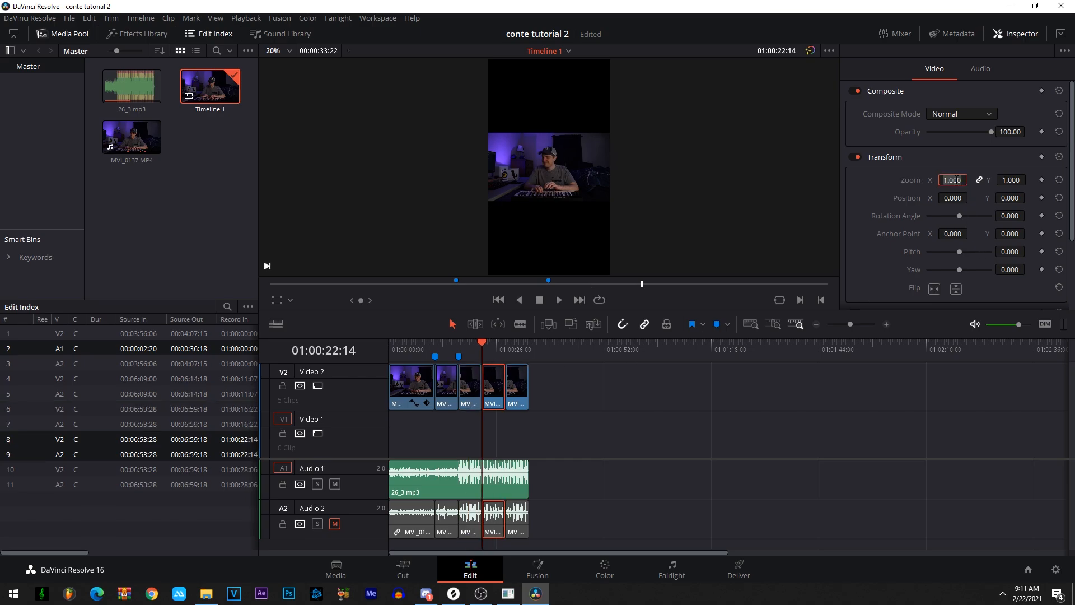
key(Return)
- Set the fifth clip's zoom to 3.330
click(518, 343)
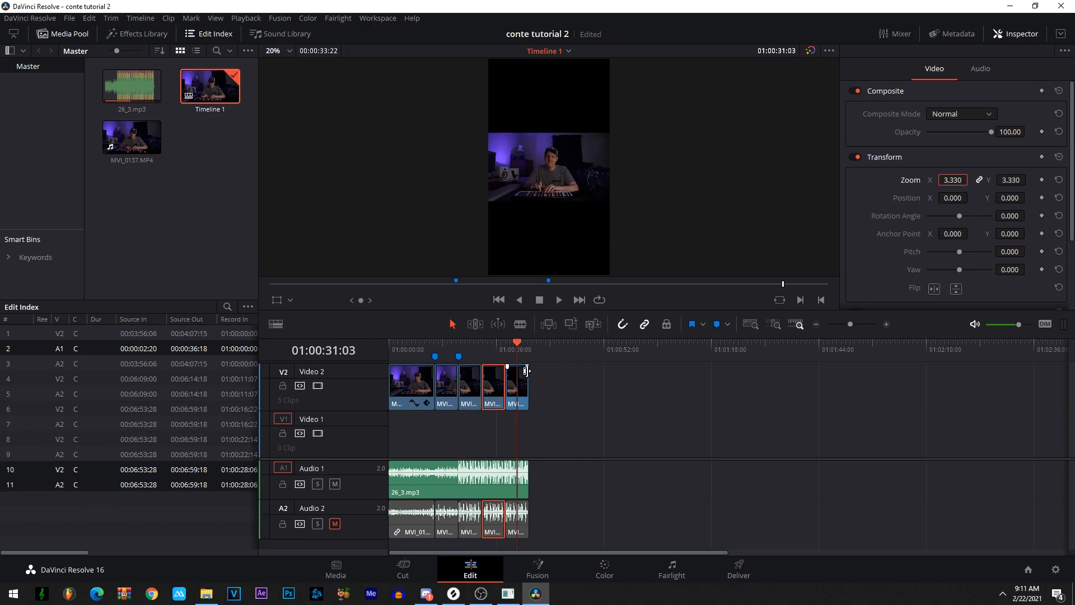
click(517, 386)
click(981, 68)
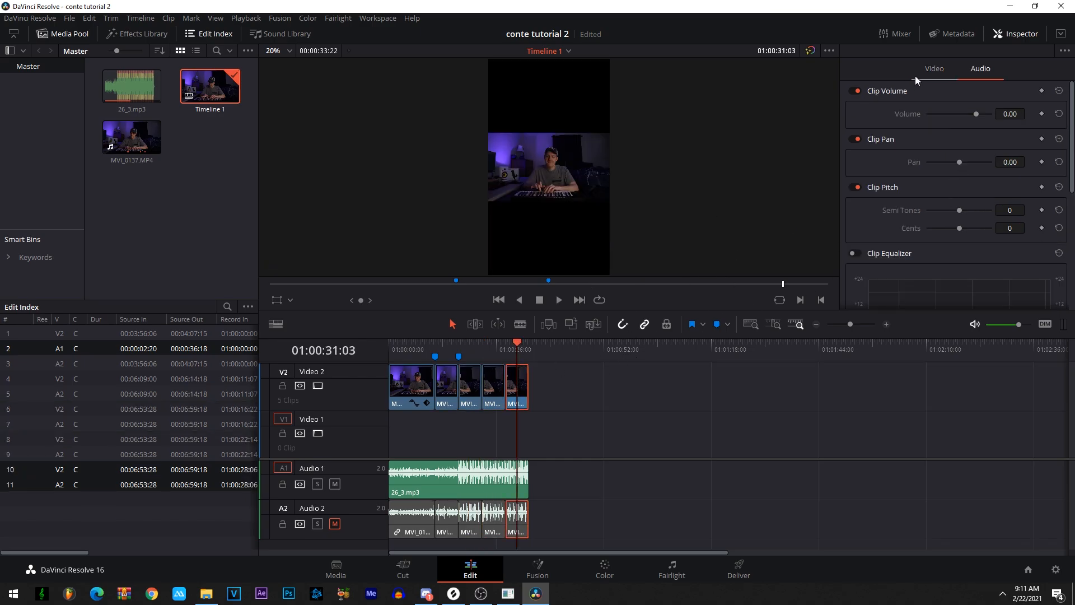
click(919, 73)
click(953, 180)
text(3.330)
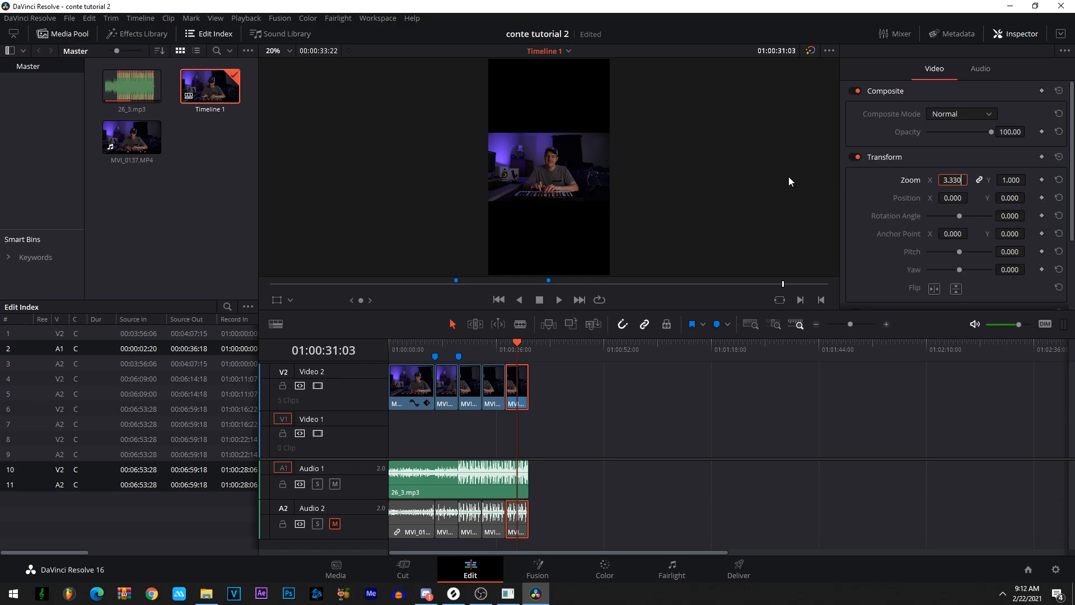
key(Return)
- Play the reframed sequence from the start and return the playhead to the beginning
key(Home)
key(space)
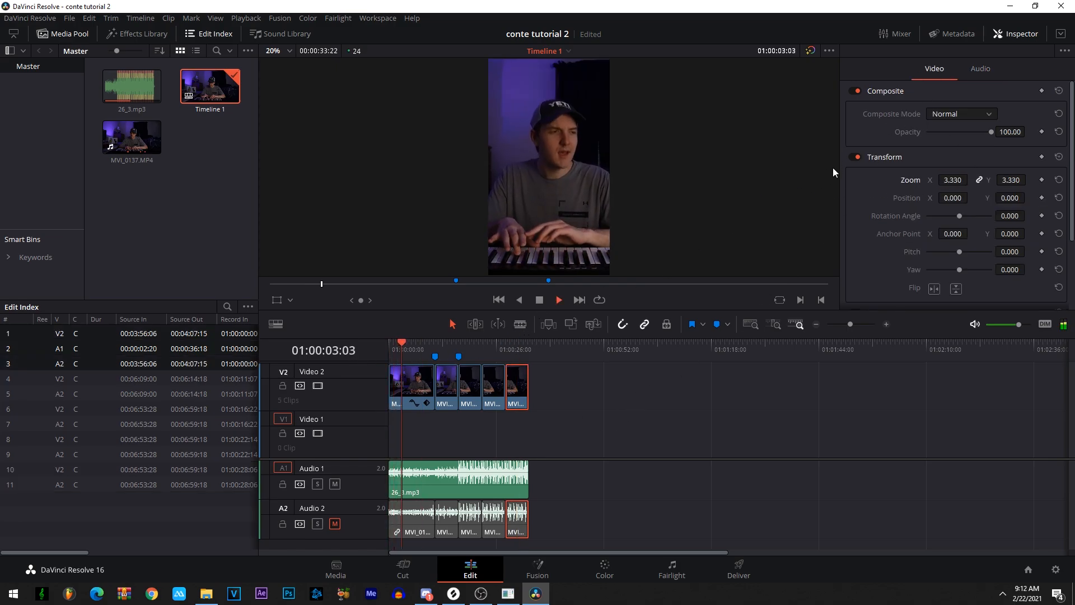
drag(486, 349, 385, 364)
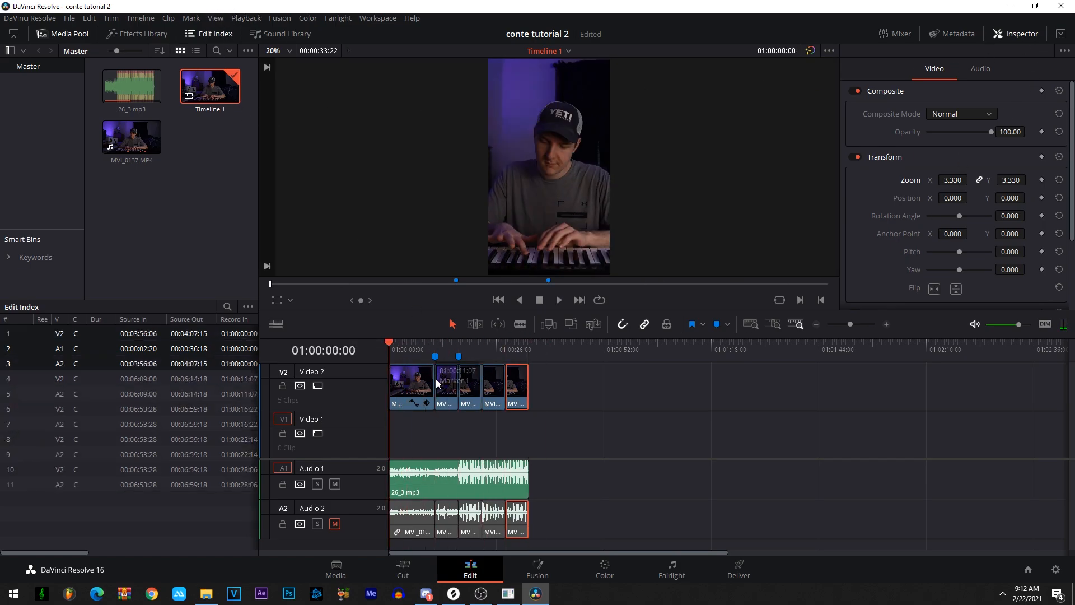
- On the Deliver page, name the render output "tik tok" and keep the Videos folder as its location
click(737, 568)
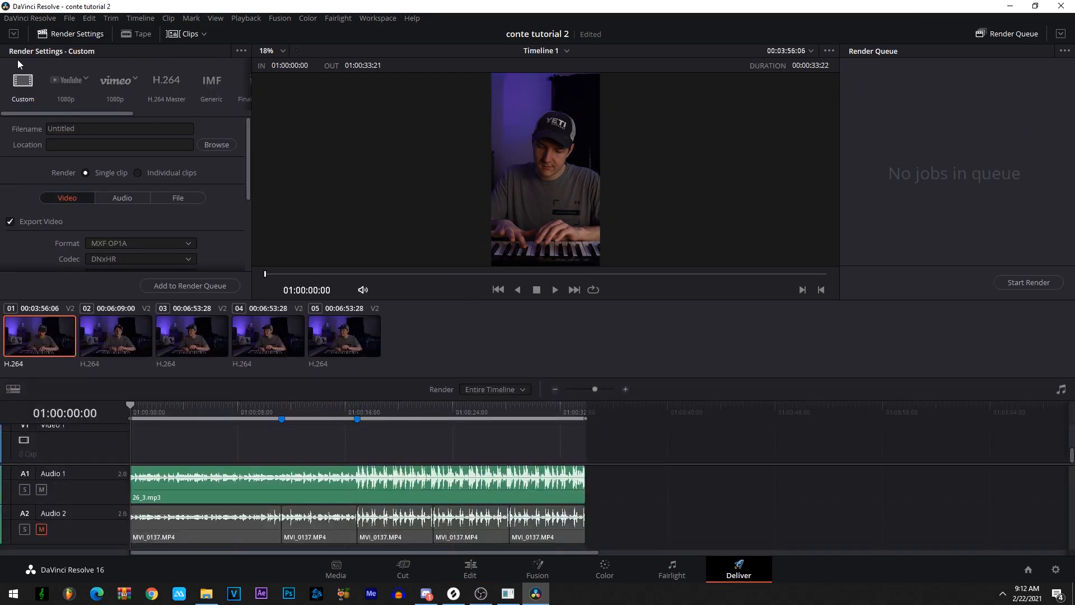
drag(82, 113, 123, 119)
click(214, 149)
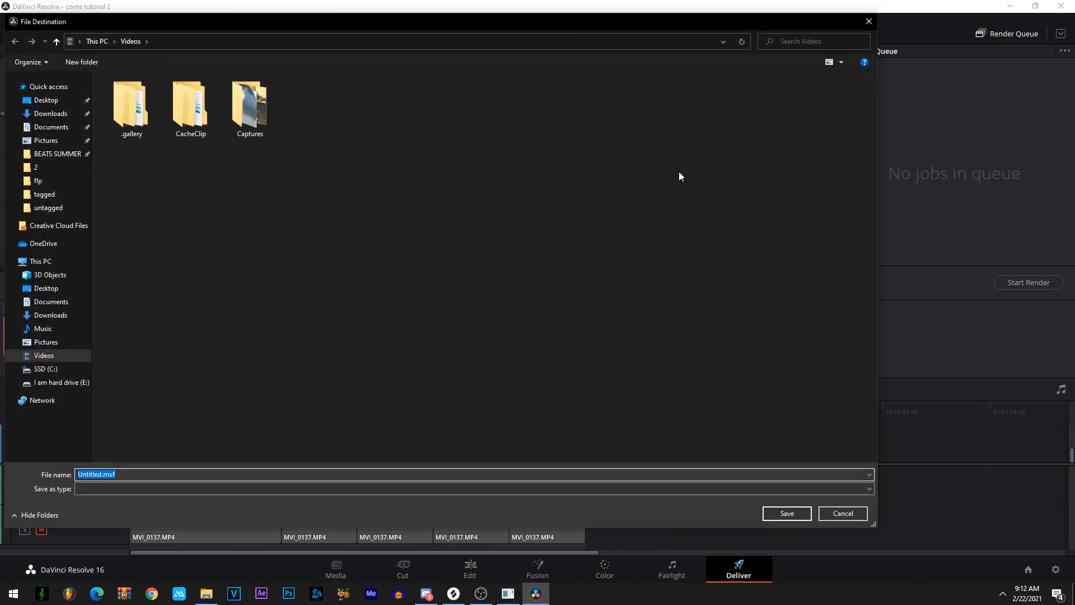
text(tik tok)
key(Return)
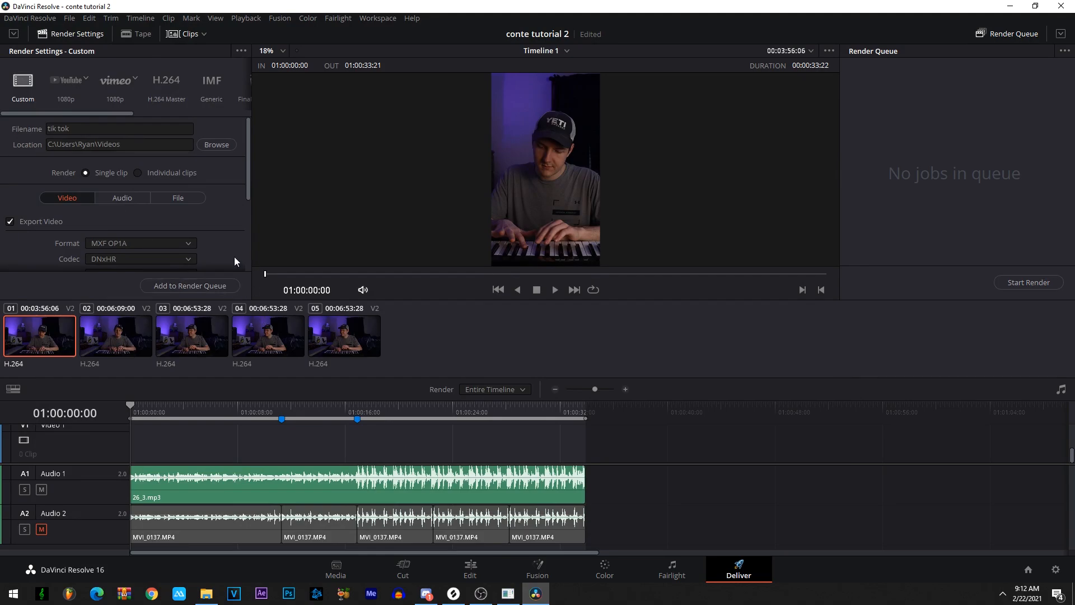
- Set the render format to MP4
drag(74, 301, 74, 383)
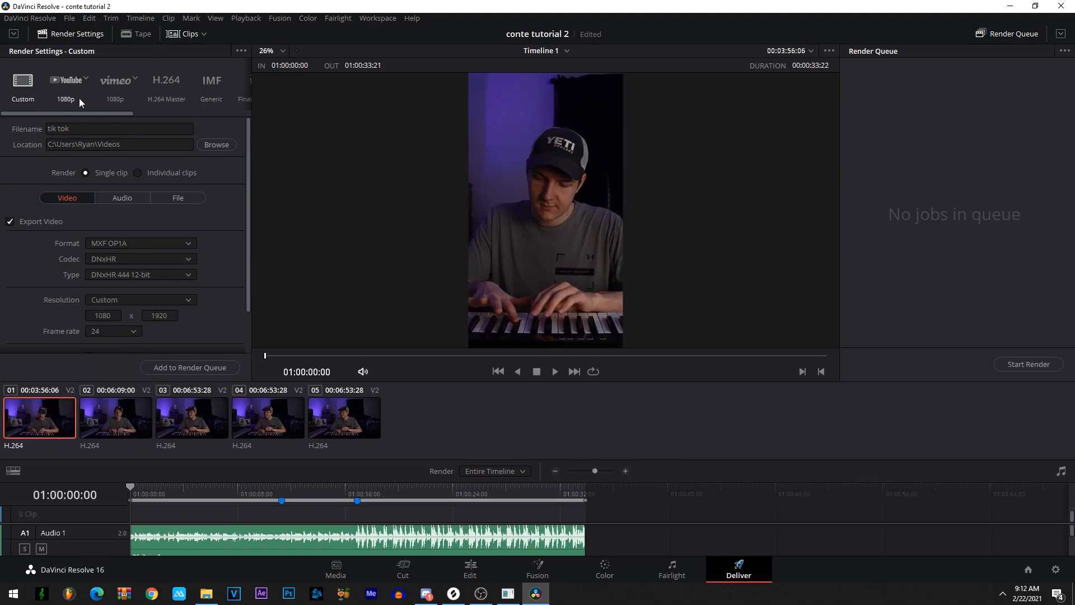
scroll(110, 206, down, 1)
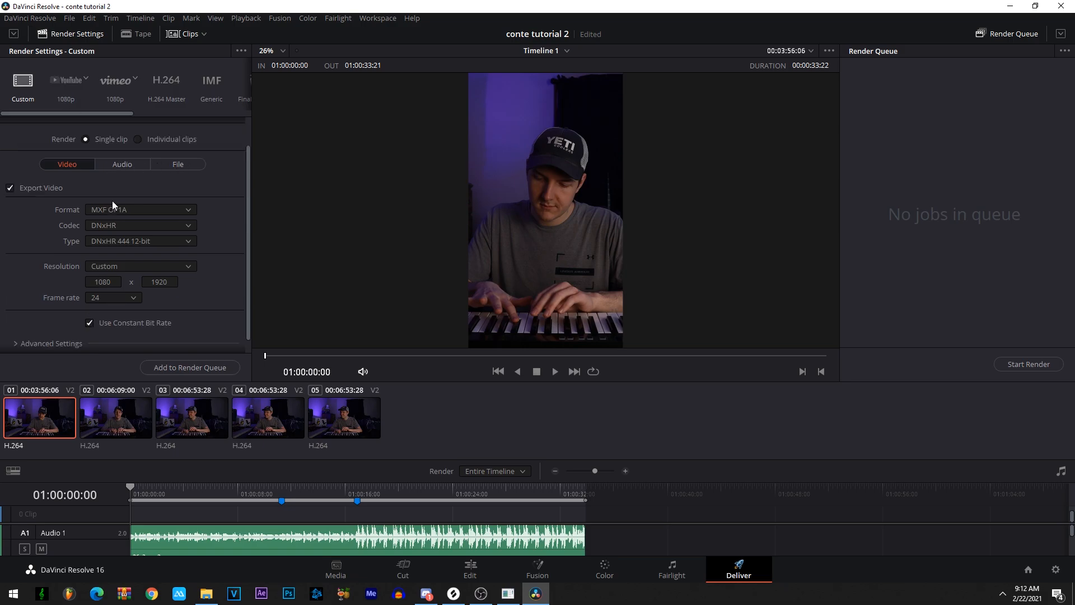
click(114, 209)
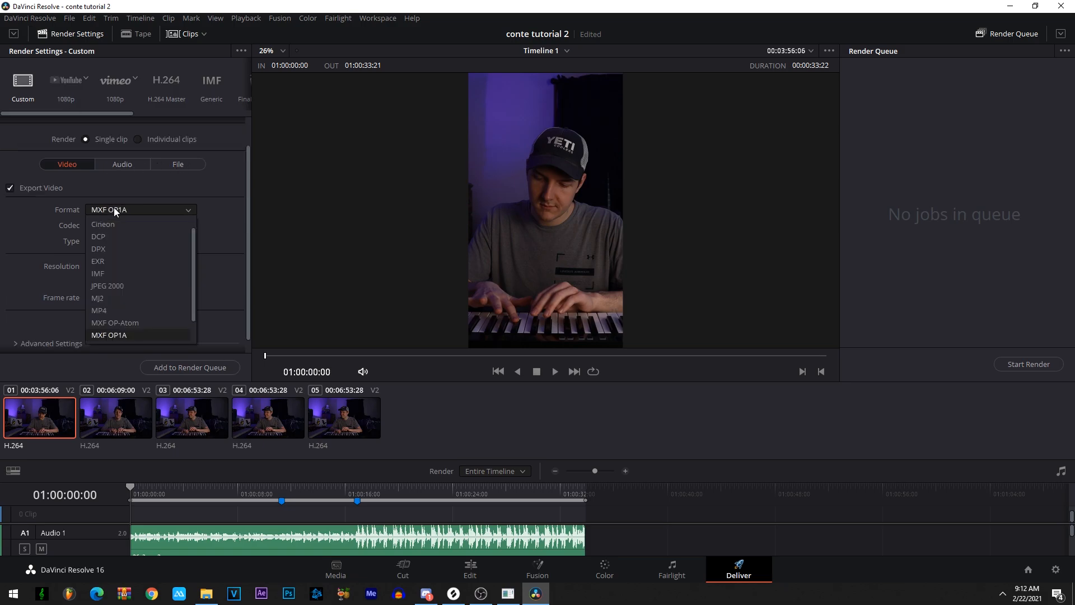
click(108, 310)
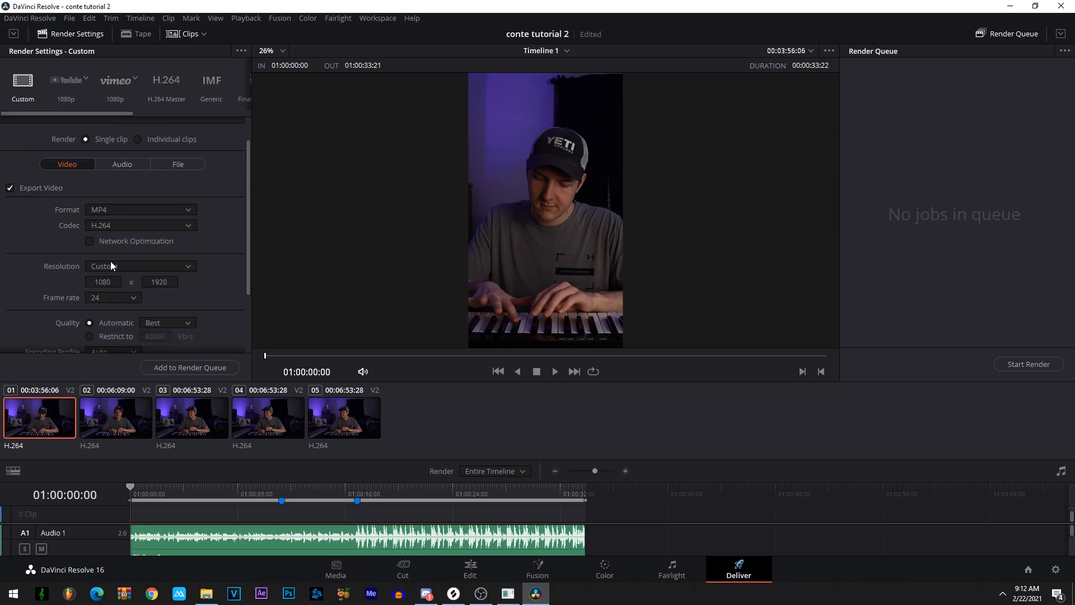
- Review the advanced render settings and add the job to the render queue
scroll(110, 261, down, 2)
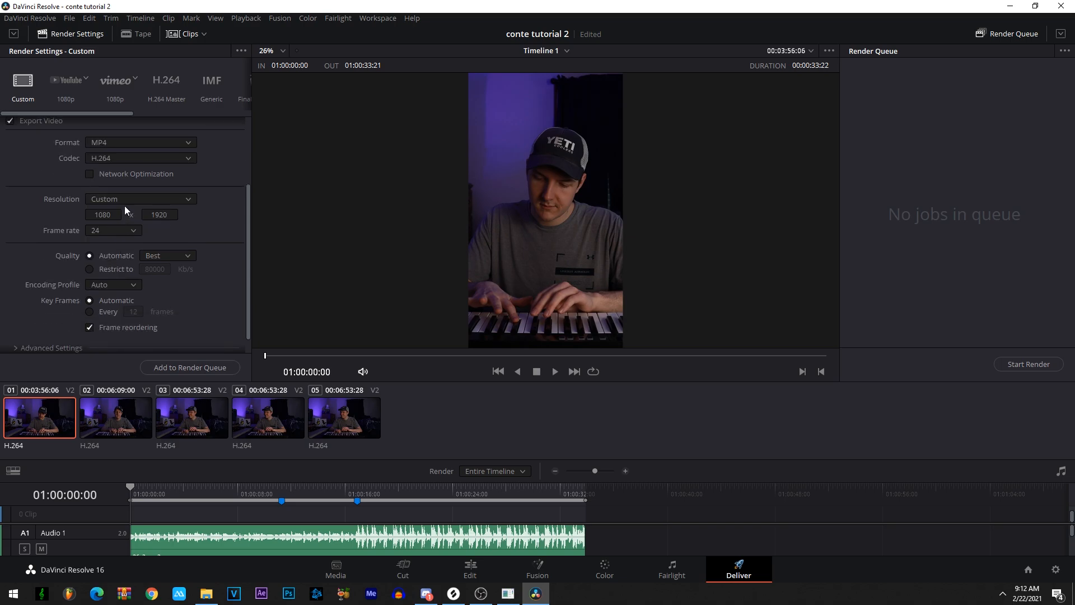
scroll(125, 210, down, 1)
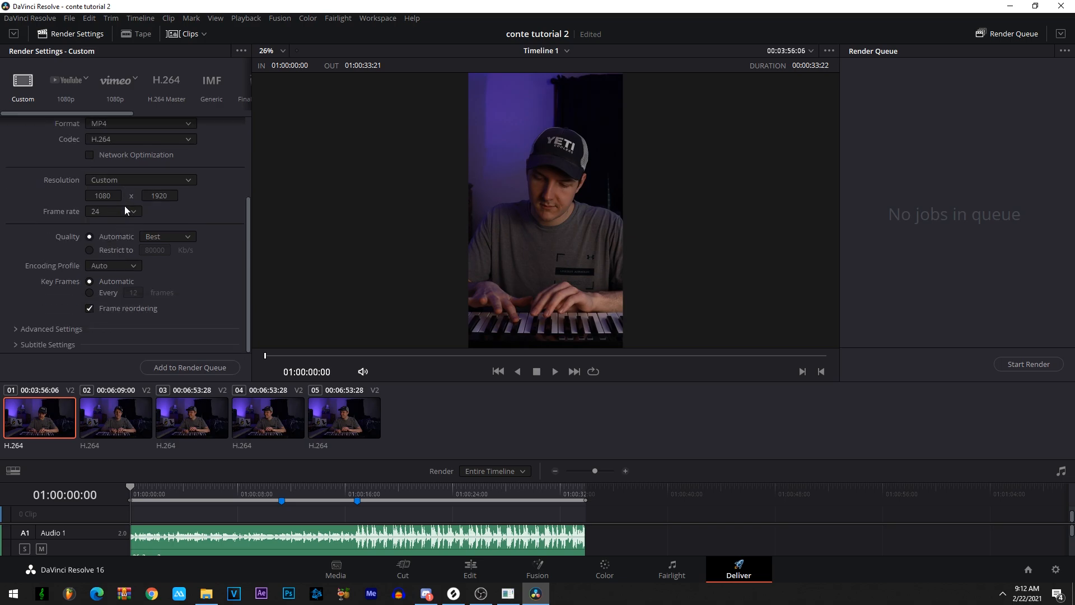
click(15, 331)
scroll(77, 268, down, 5)
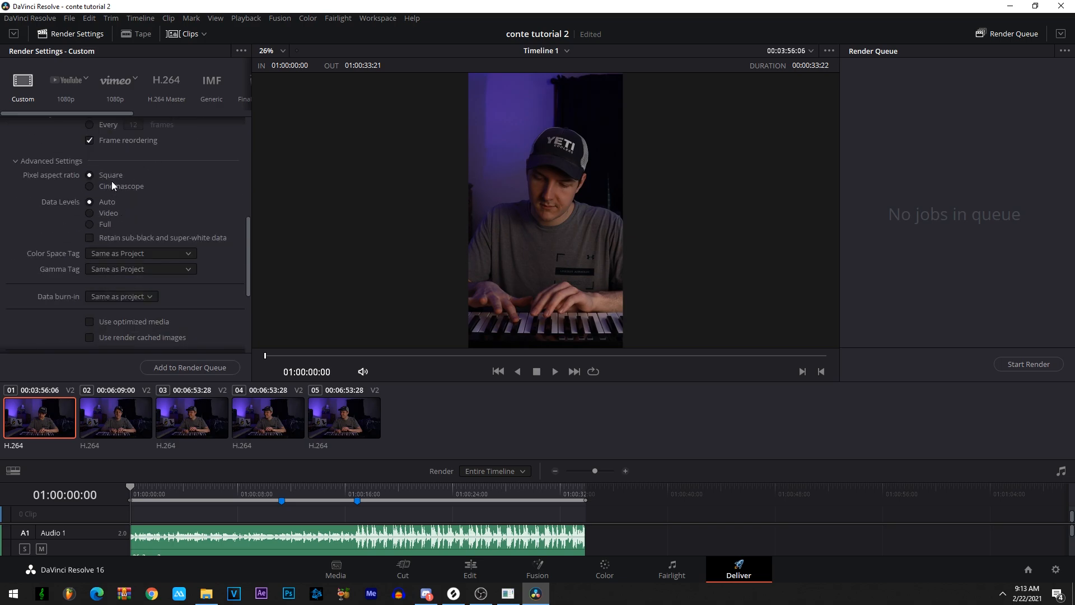
scroll(112, 180, down, 5)
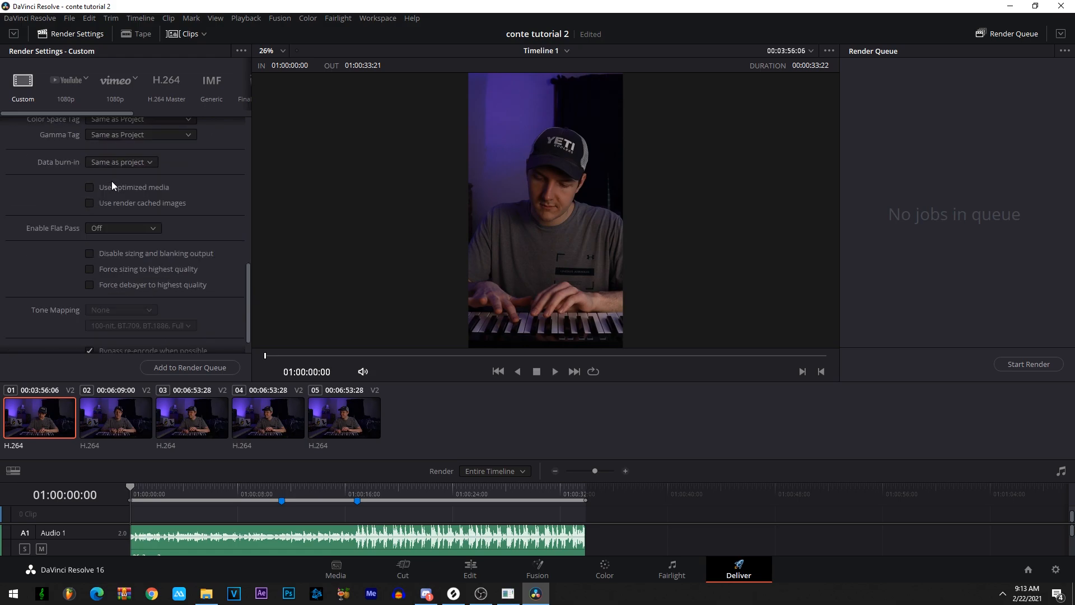
click(164, 367)
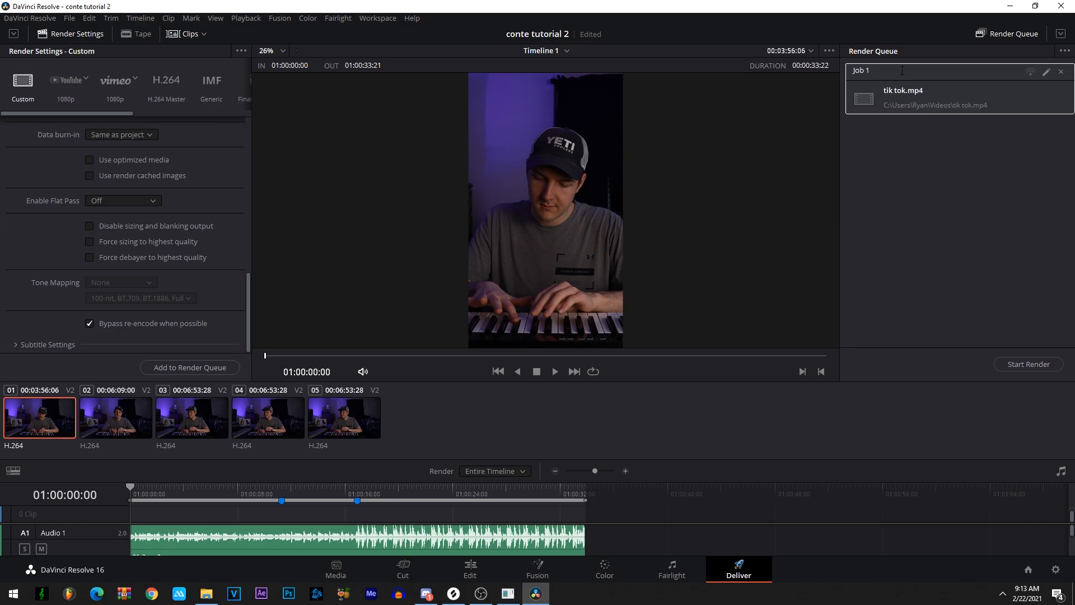
- Start the render and switch to File Explorer
click(1023, 359)
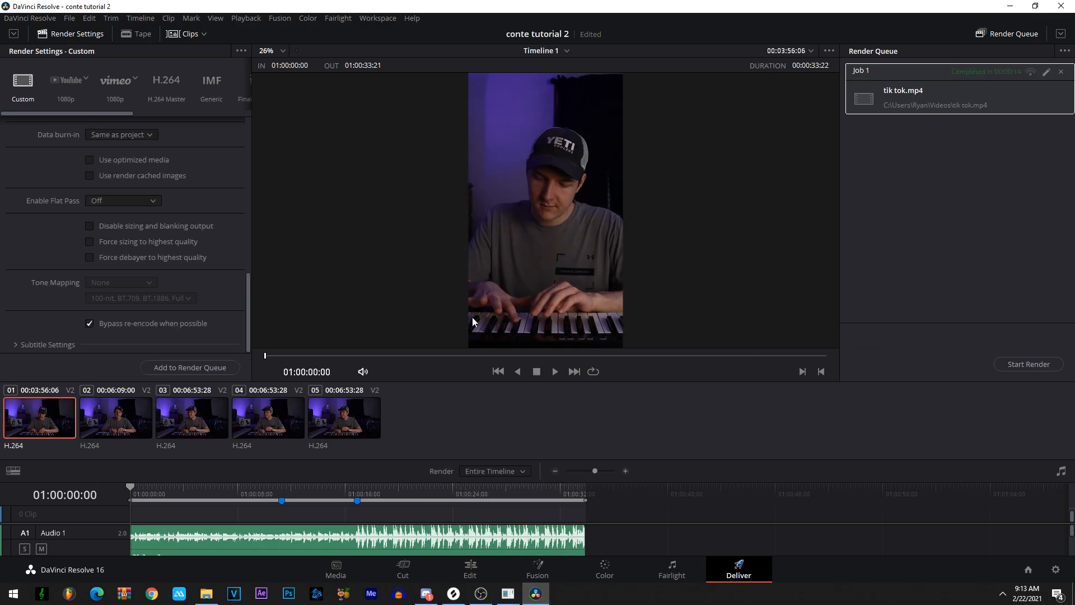
click(206, 594)
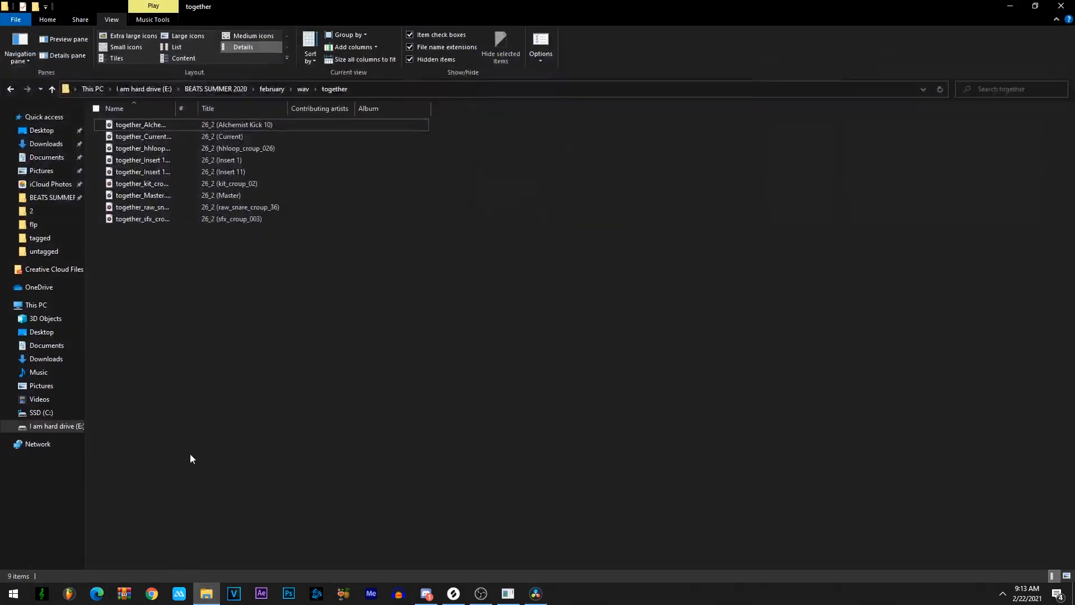
- Open the Videos folder and play the rendered tik tok.mp4 to check it, then close the player
click(51, 404)
double_click(309, 156)
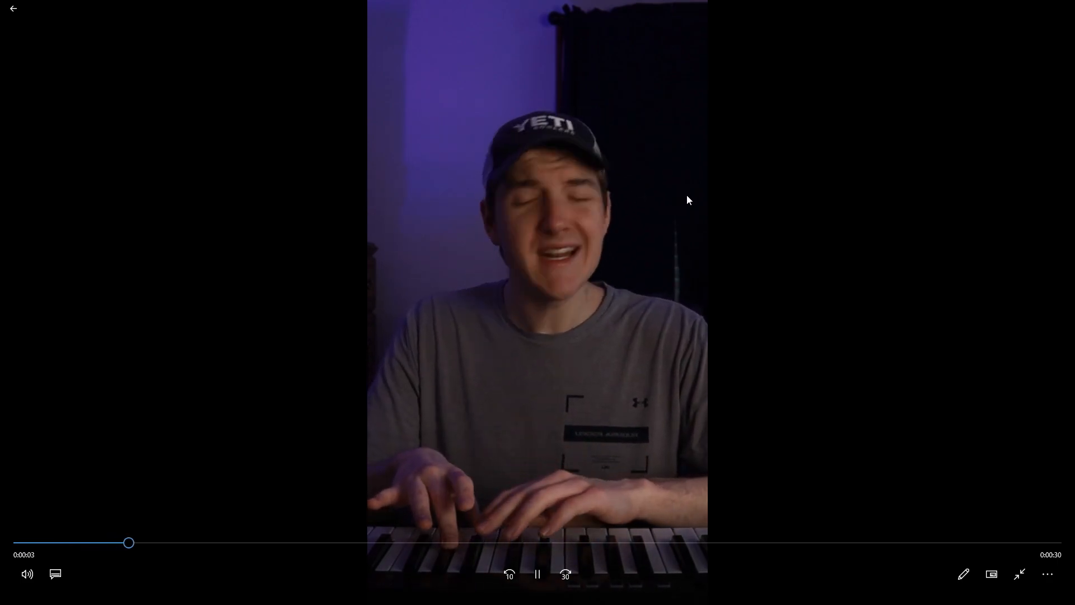
key(Escape)
key(alt+F4)
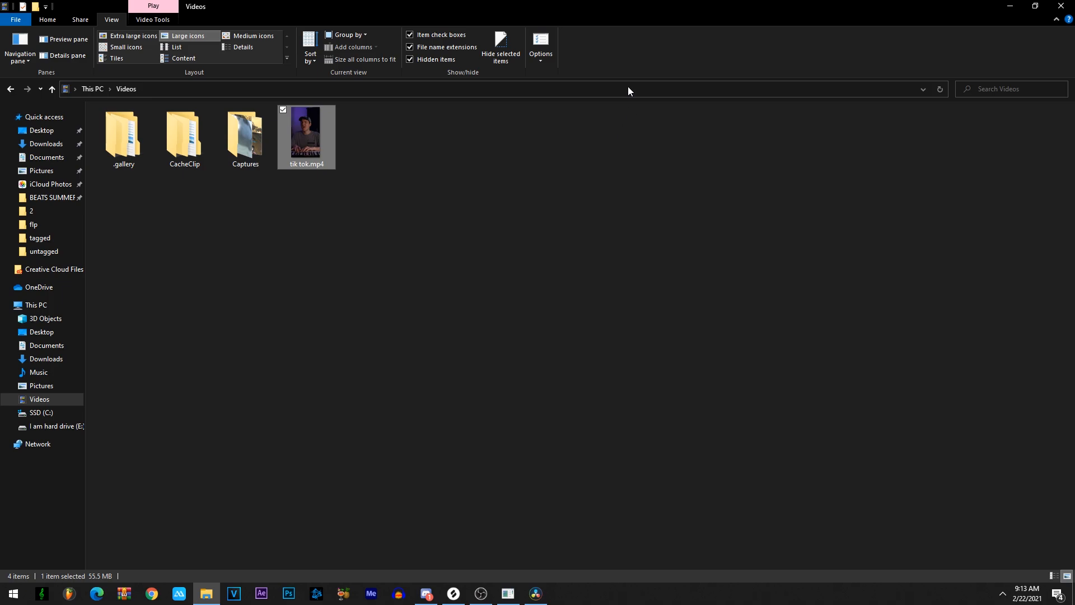
- Switch to the browser, open YouTube and start a new video upload
click(162, 597)
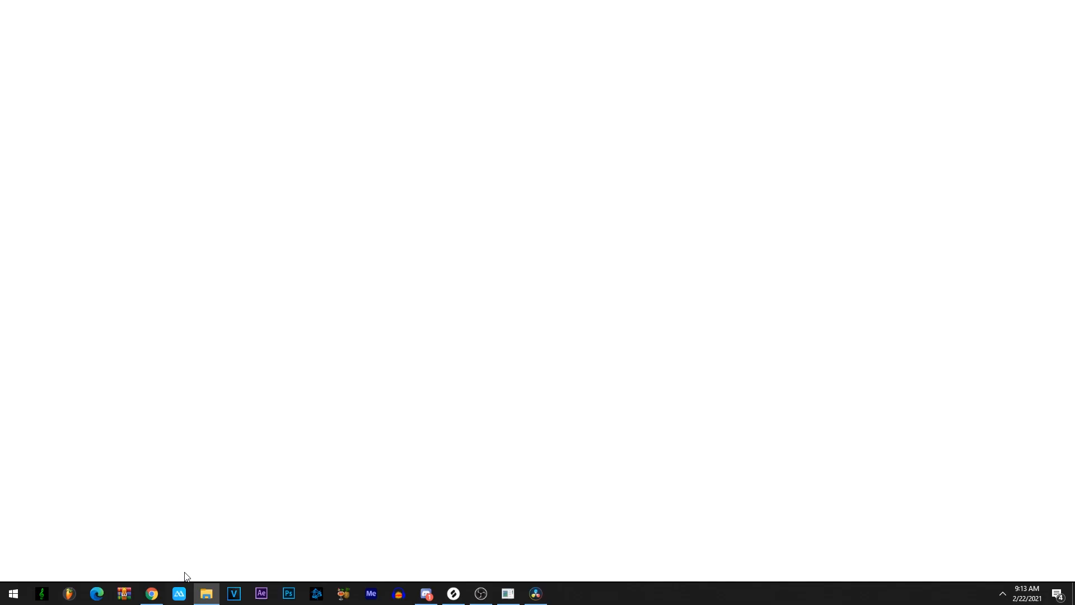
text(y)
key(Return)
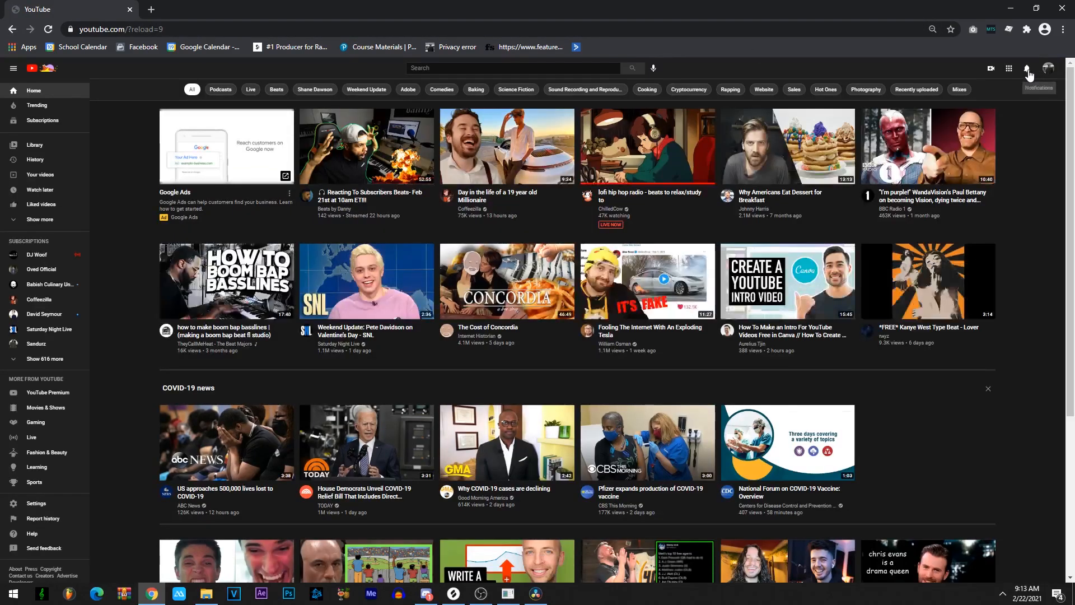
click(990, 68)
click(1001, 89)
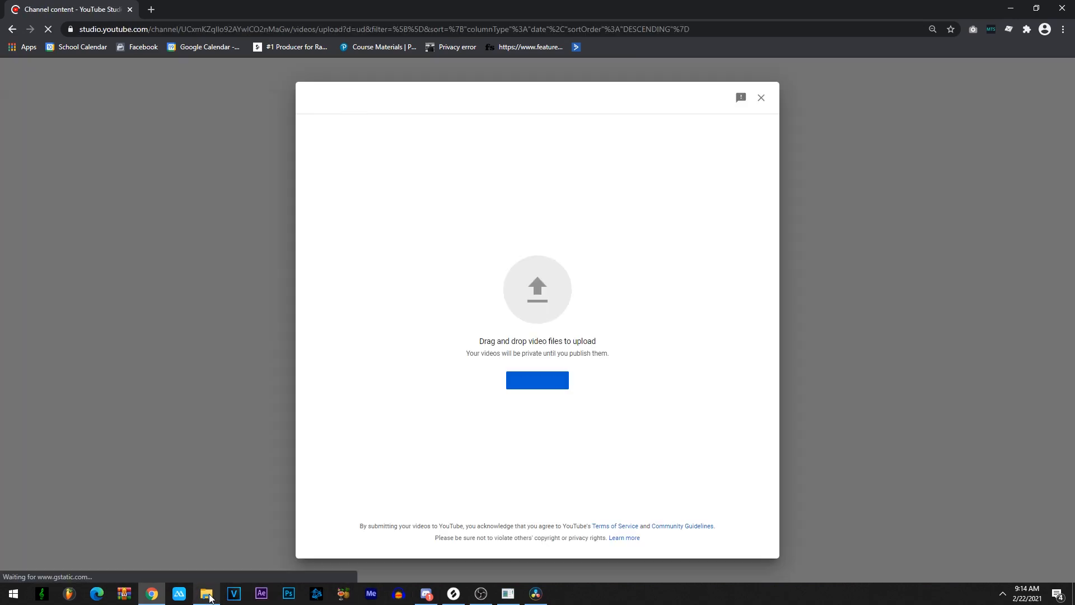
- Switch back to DaVinci Resolve
click(216, 595)
click(151, 595)
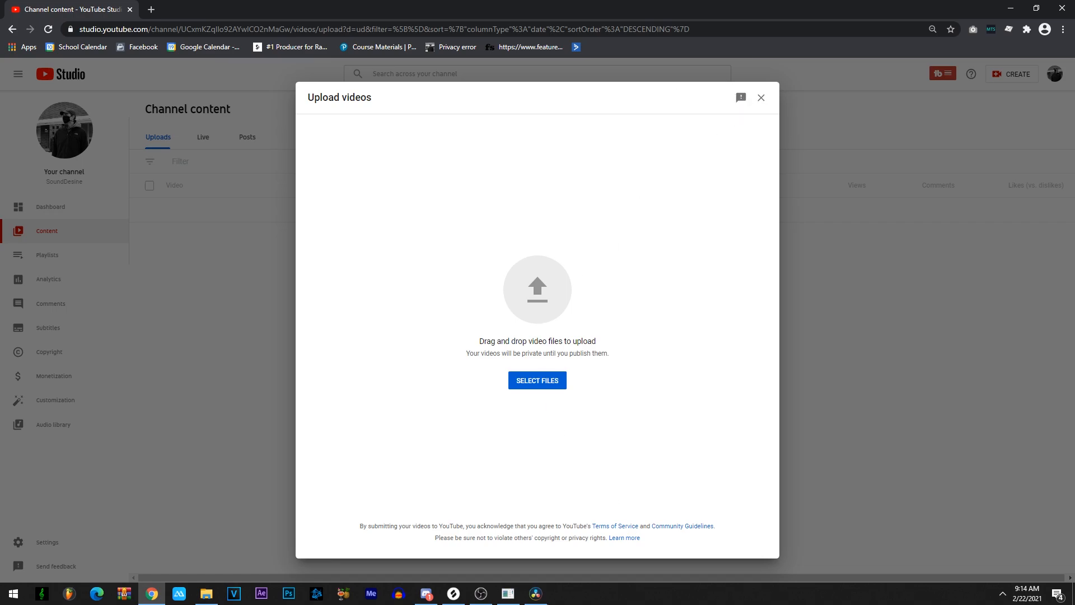
click(544, 596)
click(481, 594)
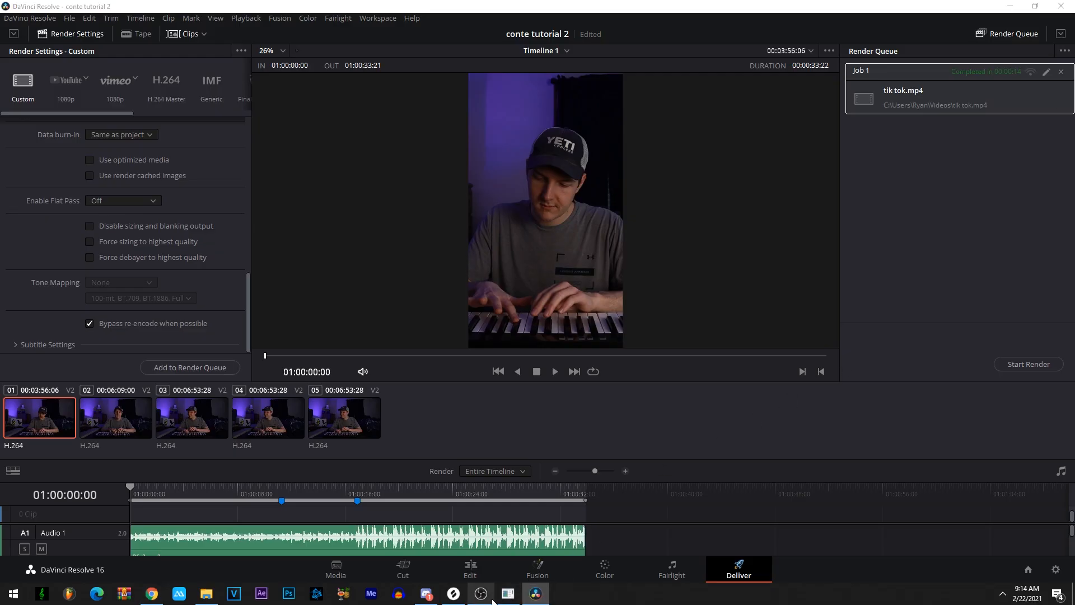